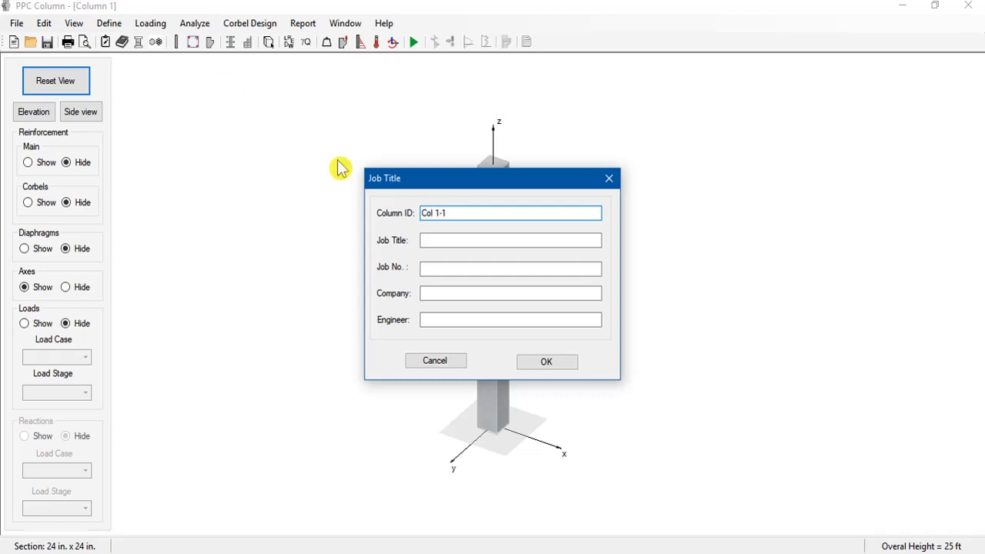
Fill in the job information with title "My project", job number 20-11, company "My Company" and engineer "My name"
left_click(437, 239)
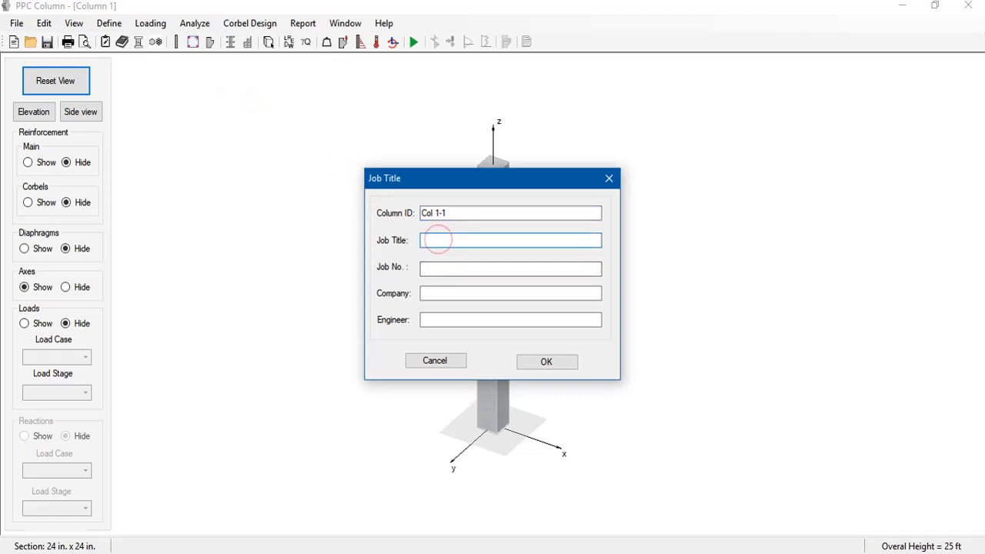
type("My Company")
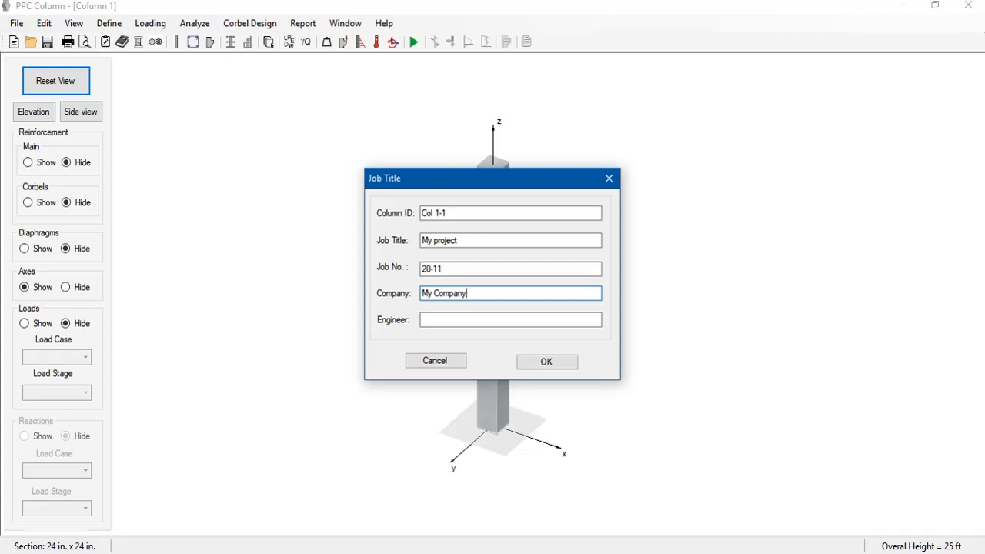
key("Tab")
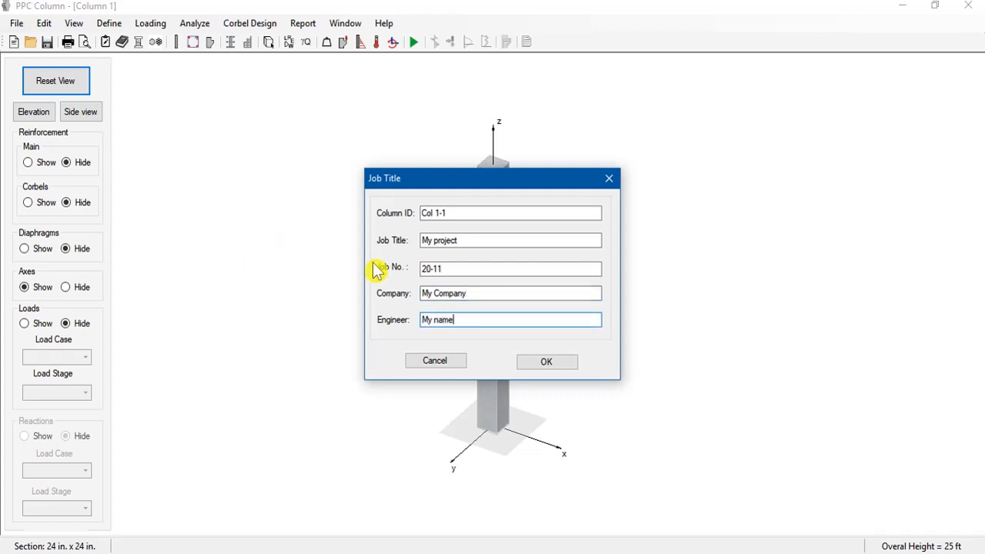
left_click(557, 370)
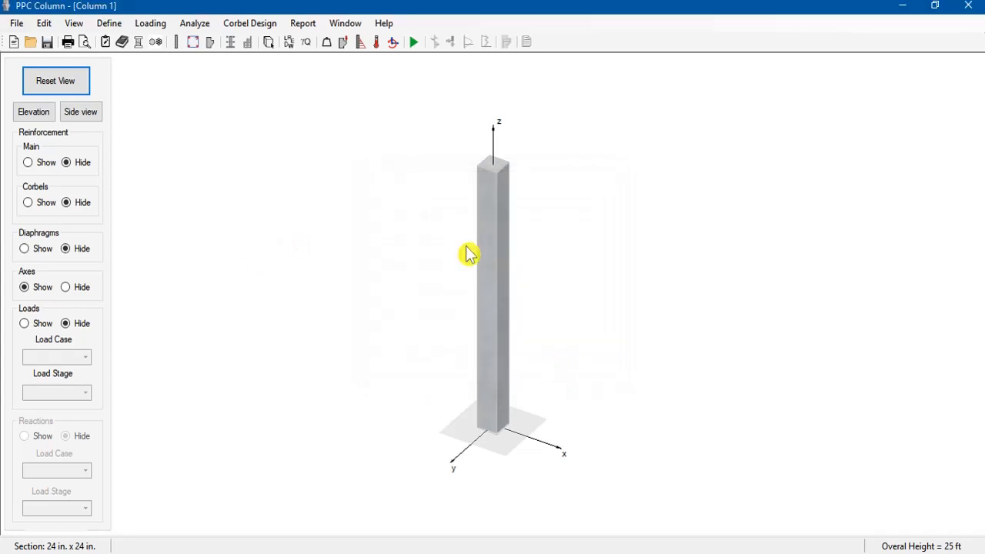
Confirm ACI 318-11 as the design code with Imperial units
left_click(123, 27)
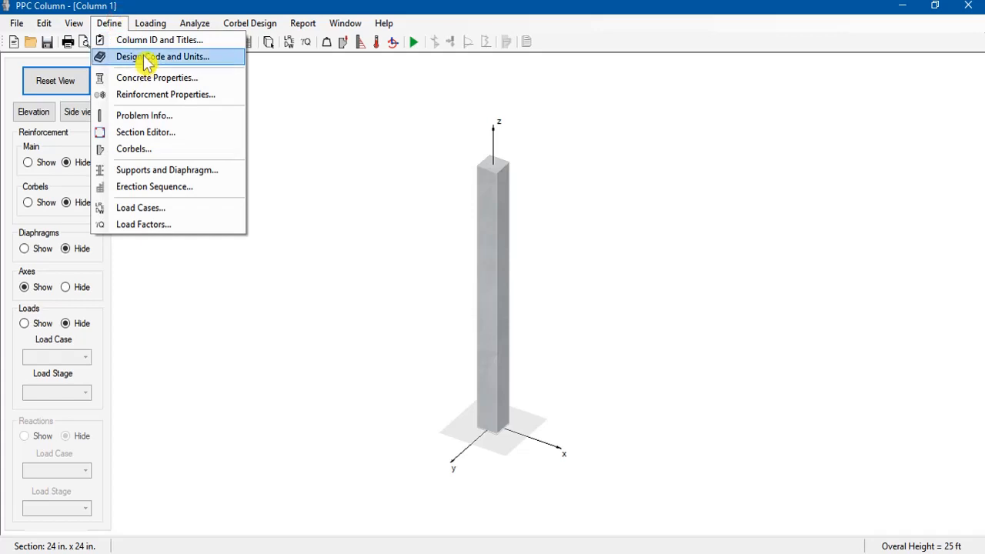
left_click(131, 57)
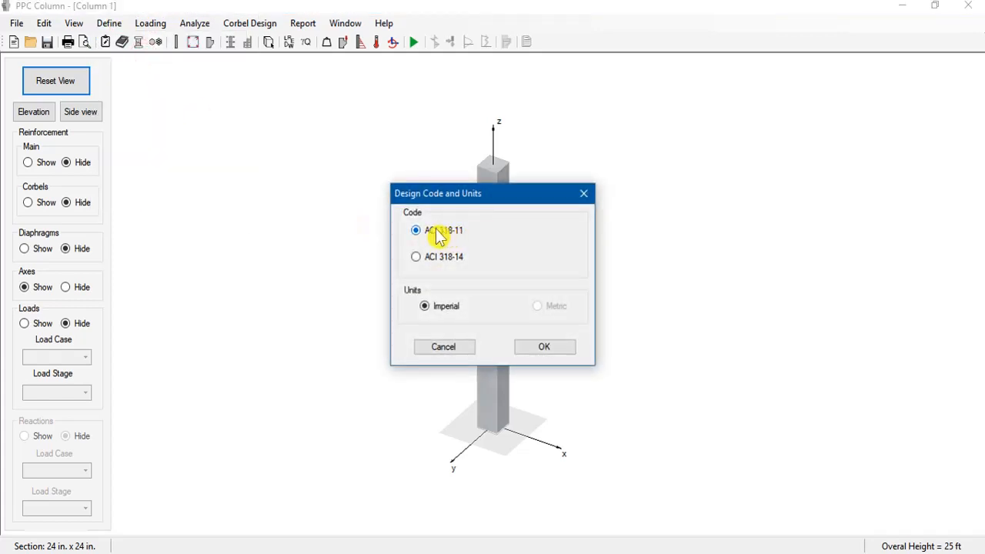
left_click(542, 351)
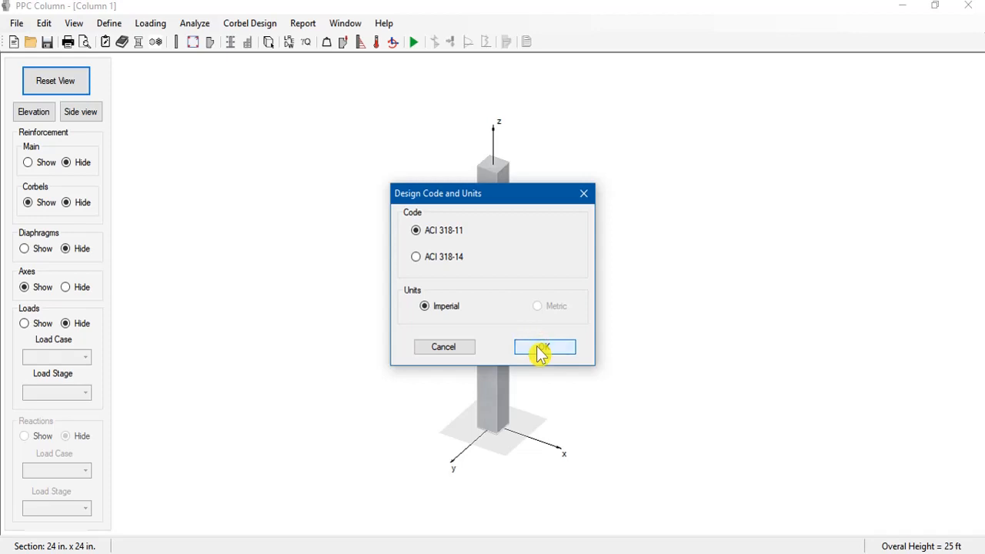
Set the concrete strength to 7000 psi at 28 days and 4000 psi at transfer
left_click(106, 23)
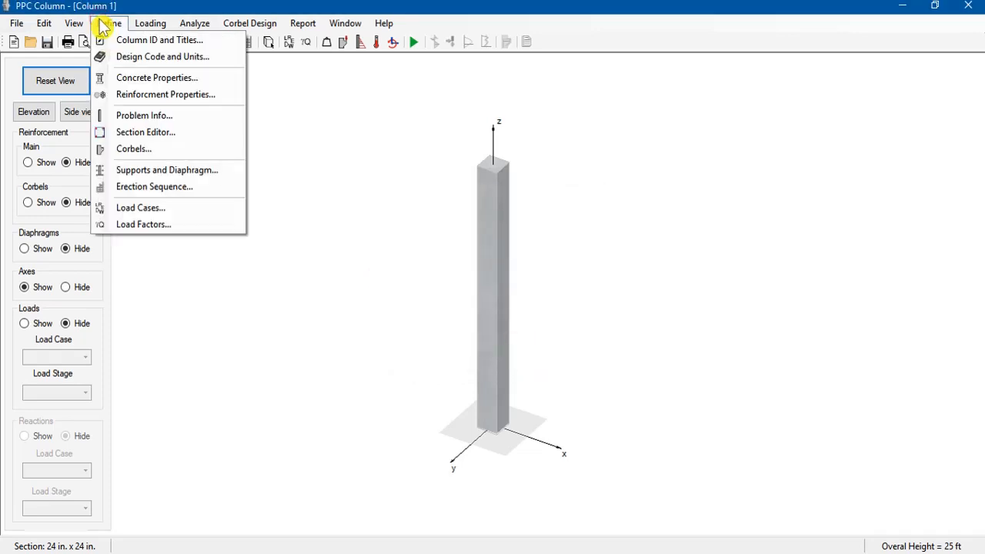
left_click(152, 78)
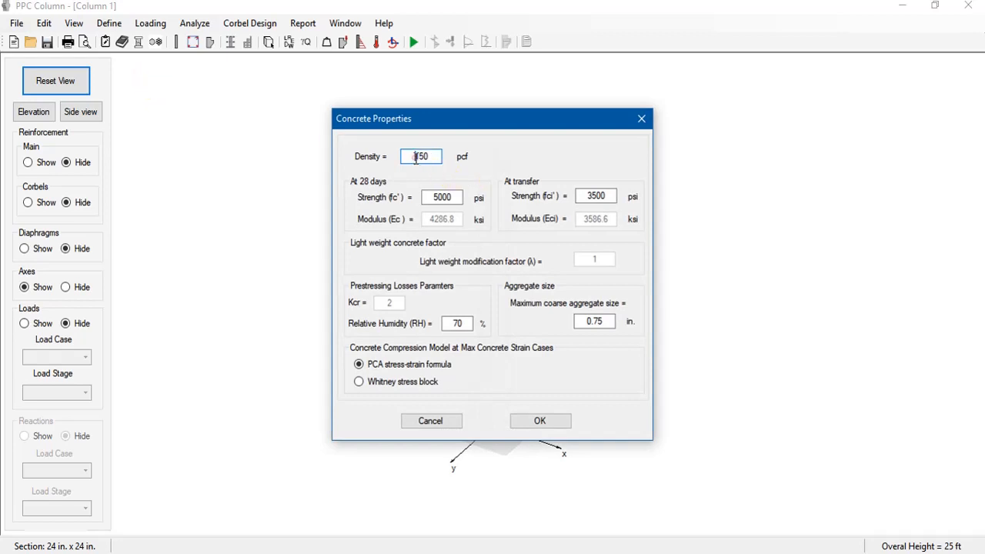
double_click(450, 197)
type("7")
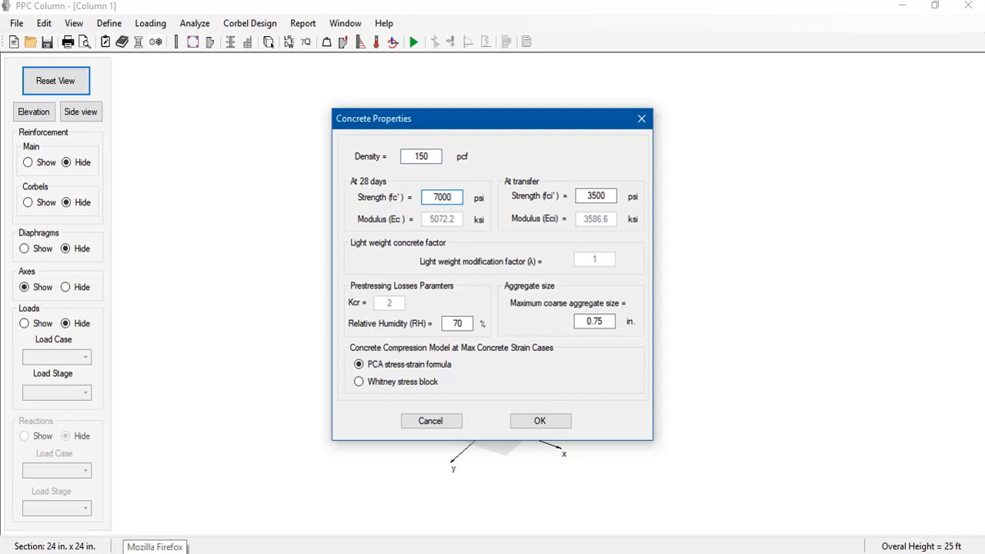
double_click(605, 195)
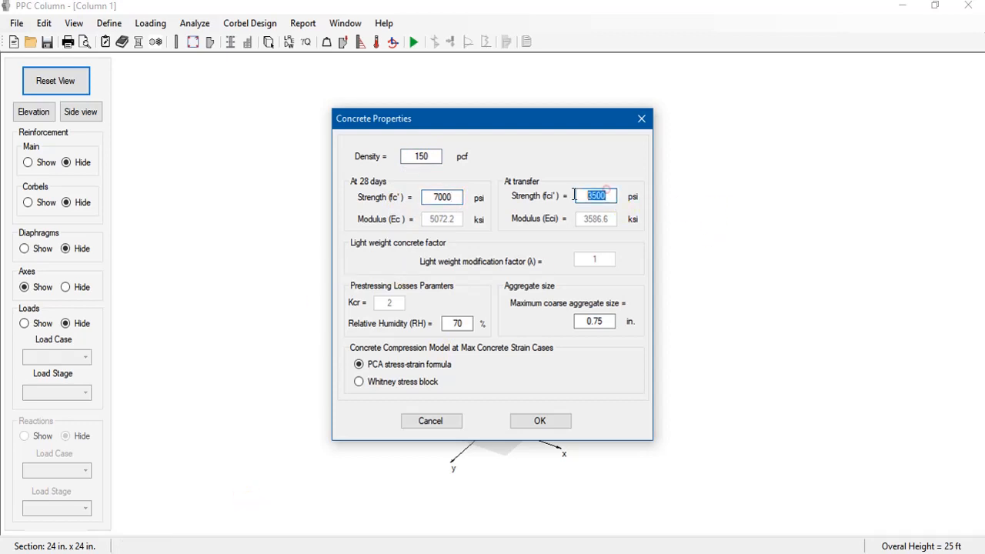
type("4000")
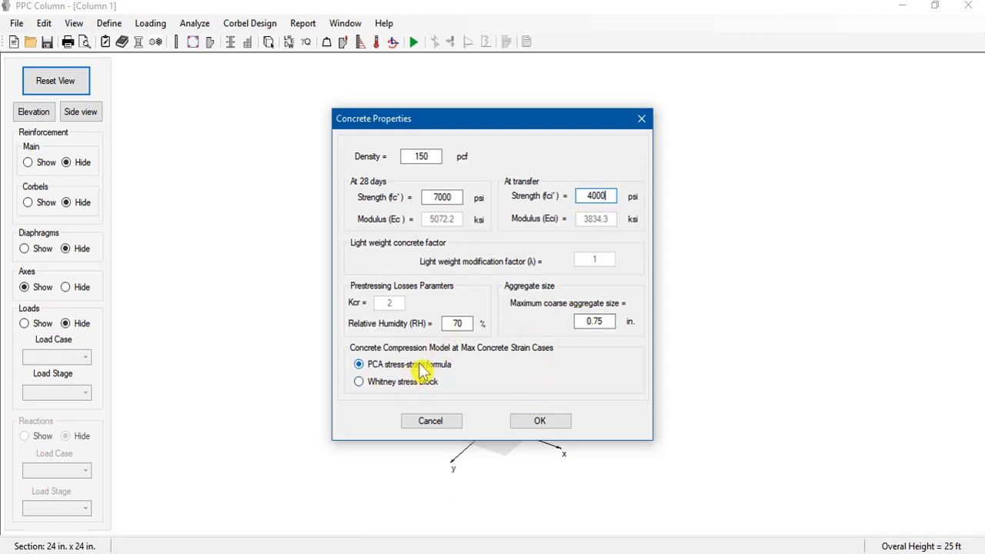
left_click(540, 422)
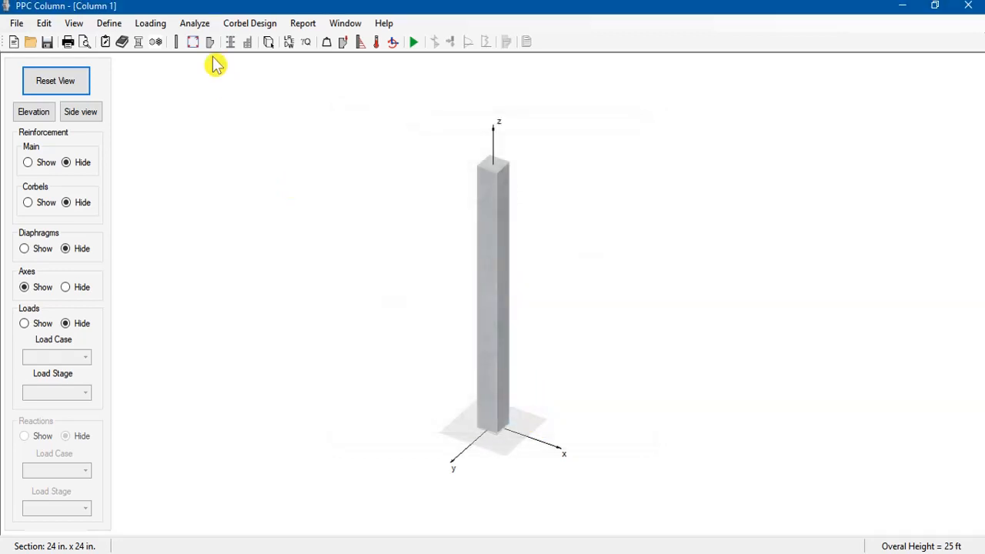
Confirm the reinforcement properties with Grade 60 deformed bars and 270 ksi prestressing strands
left_click(120, 27)
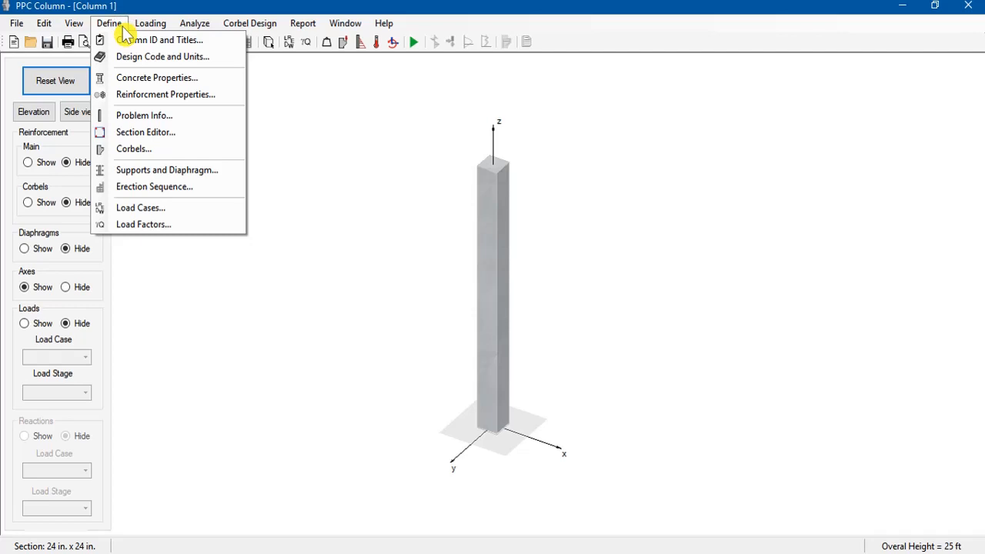
left_click(179, 95)
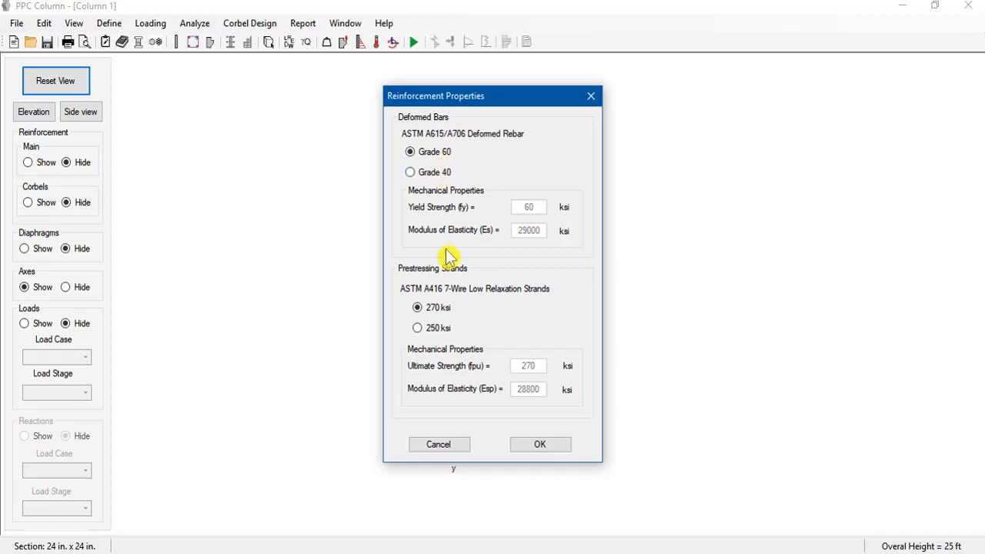
left_click(539, 444)
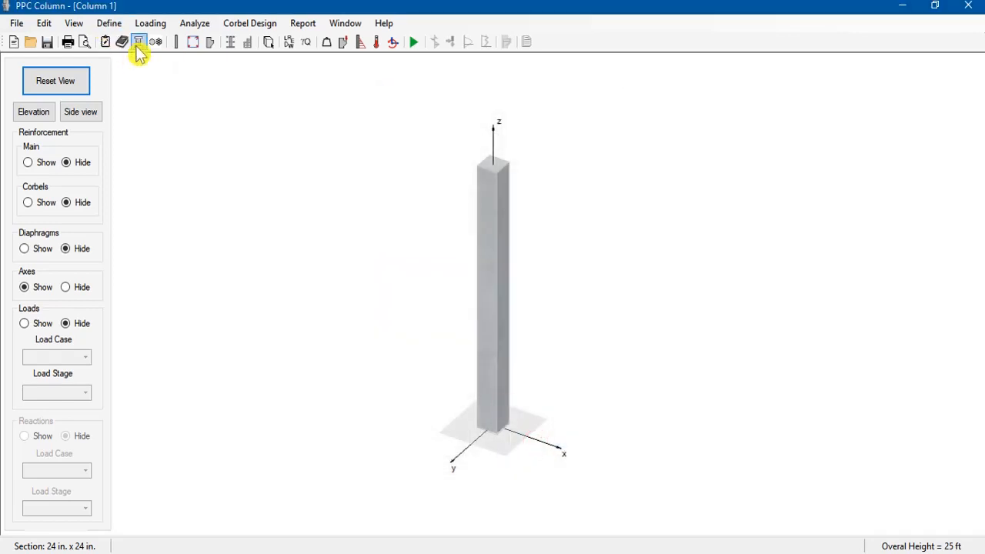
Set the overall column height to 39 ft and the location to exterior column w/o cantilever slabs
left_click(176, 44)
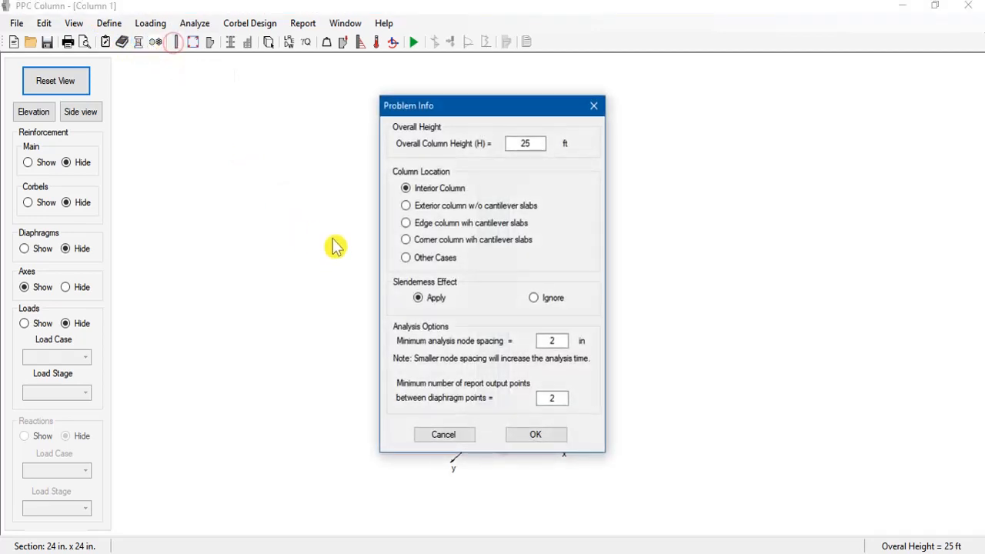
double_click(524, 146)
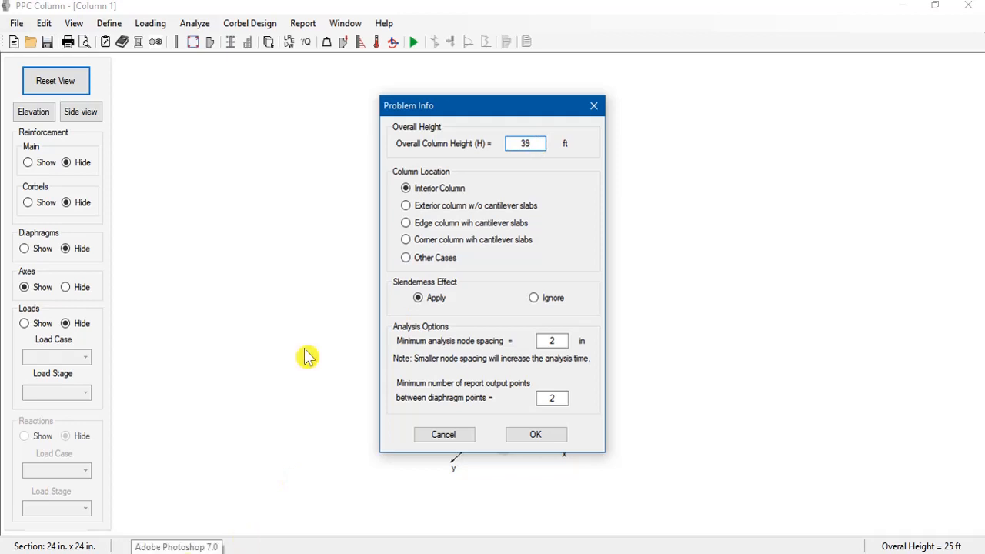
left_click(406, 206)
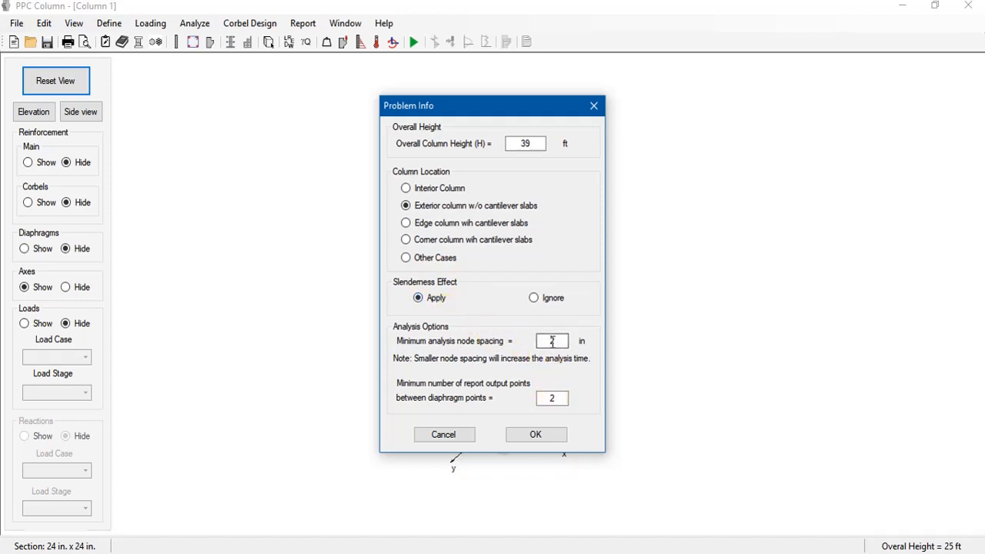
left_click(551, 435)
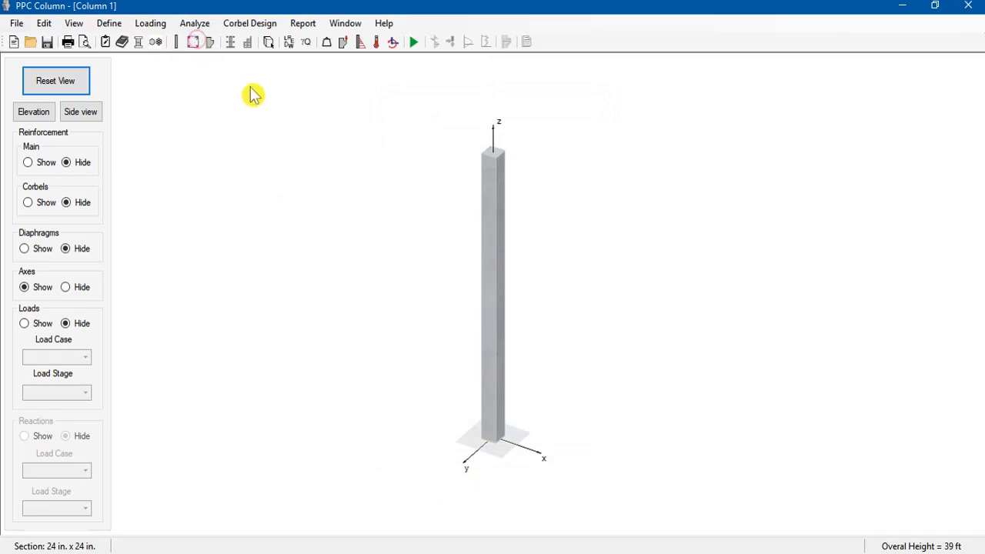
Set the depth (by) of the column's cross section to 20 in
left_click(193, 43)
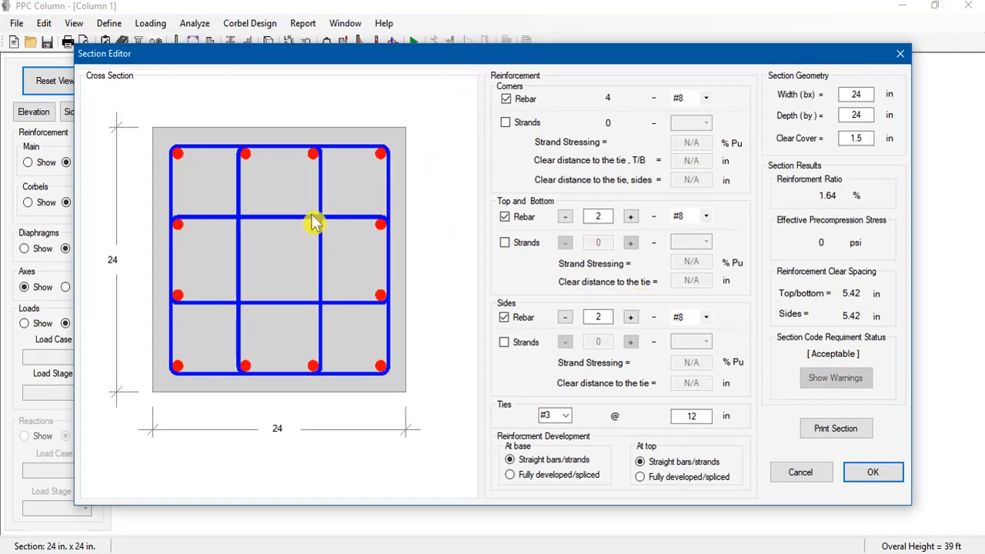
left_click(868, 114)
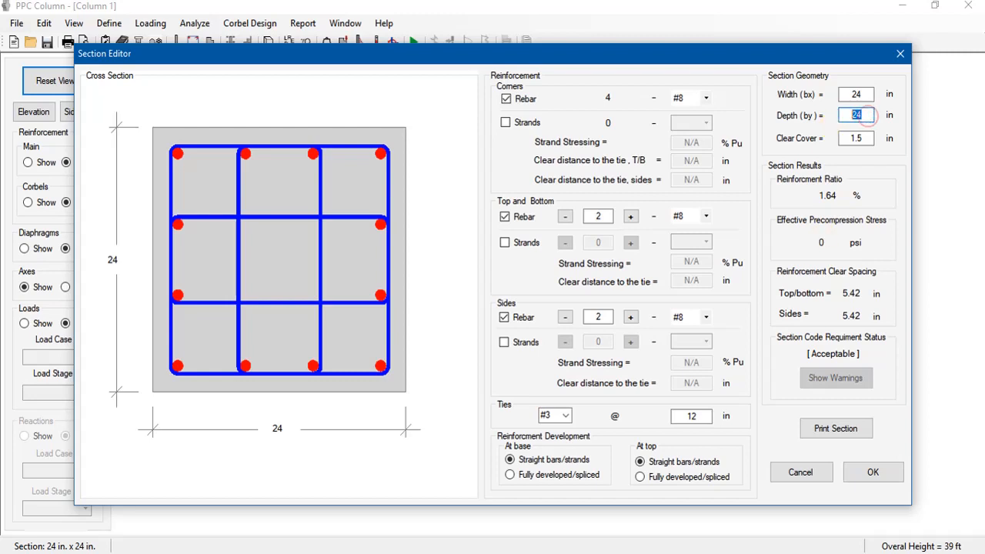
type("20")
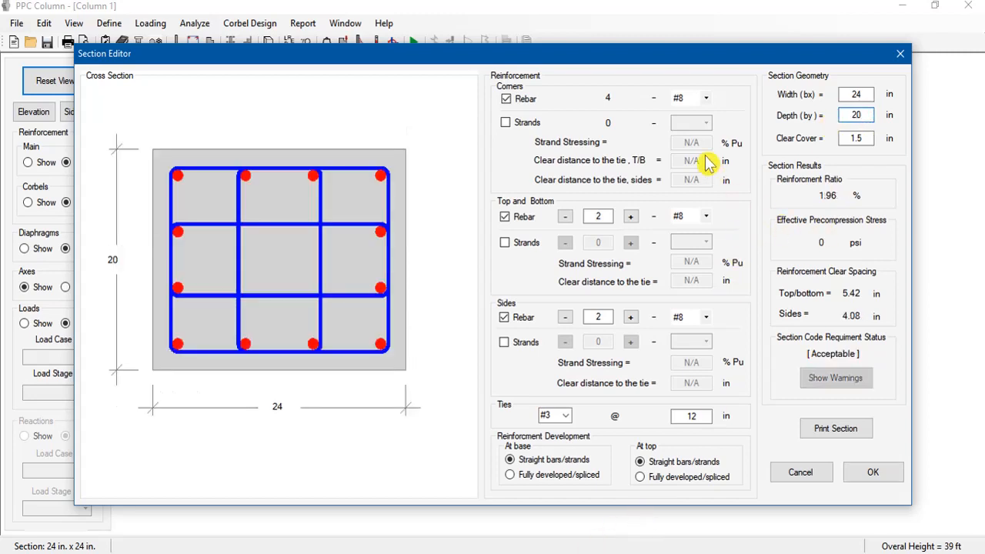
Change the corner, top and bottom, and side rebar of the section to size #6
left_click(706, 98)
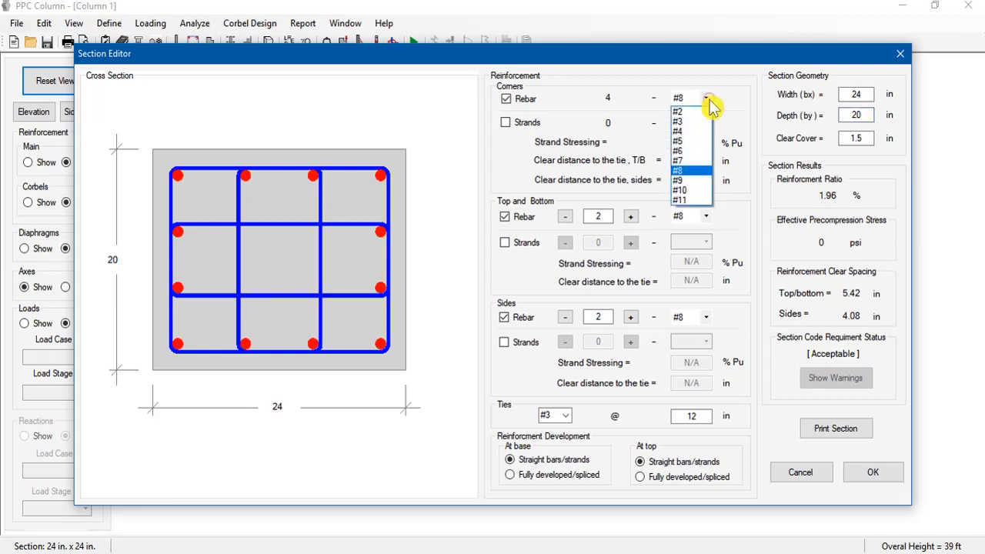
left_click(700, 152)
left_click(706, 216)
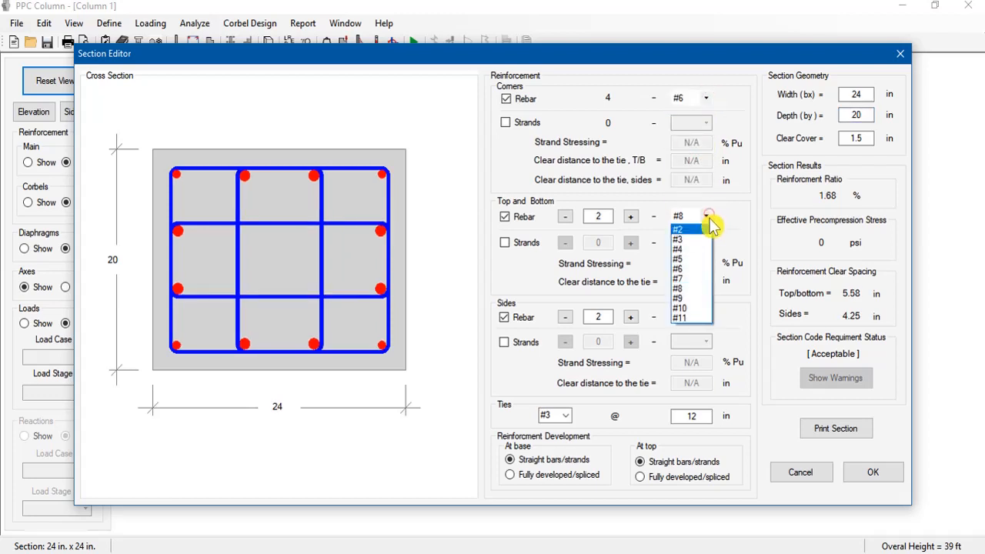
left_click(700, 279)
left_click(705, 317)
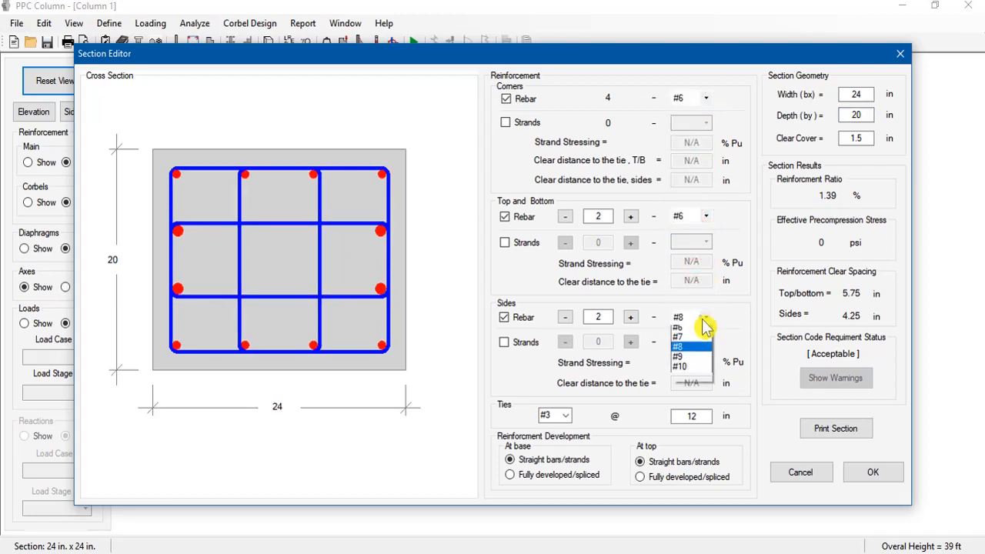
left_click(700, 375)
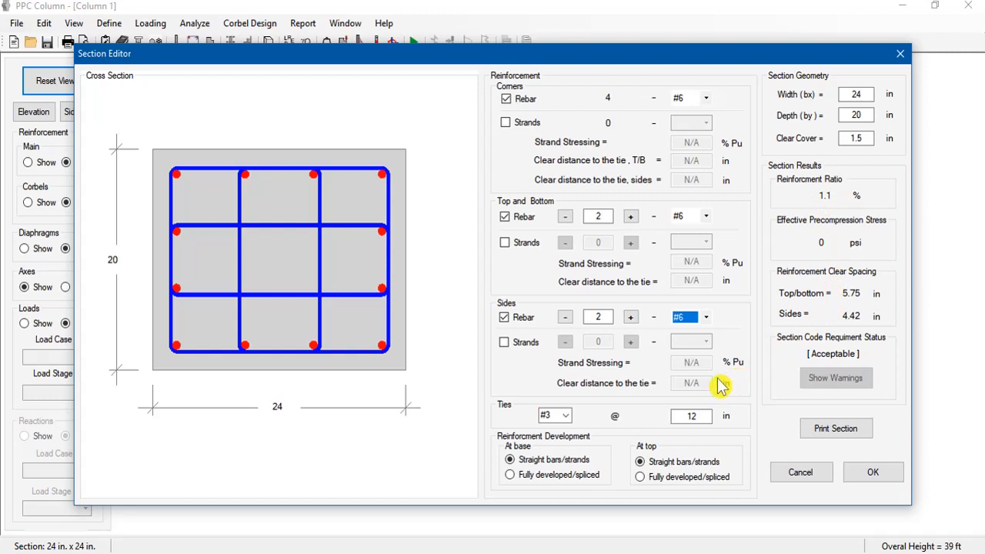
Try tie spacings of 16 in and 14 in, return the #3 ties to 12 in, and accept the section
left_click(548, 416)
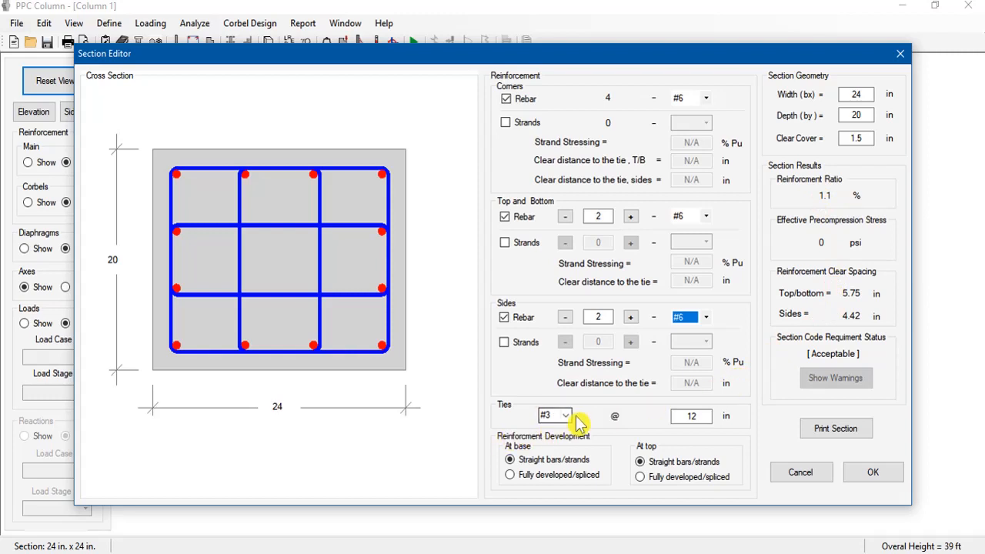
left_click(691, 416)
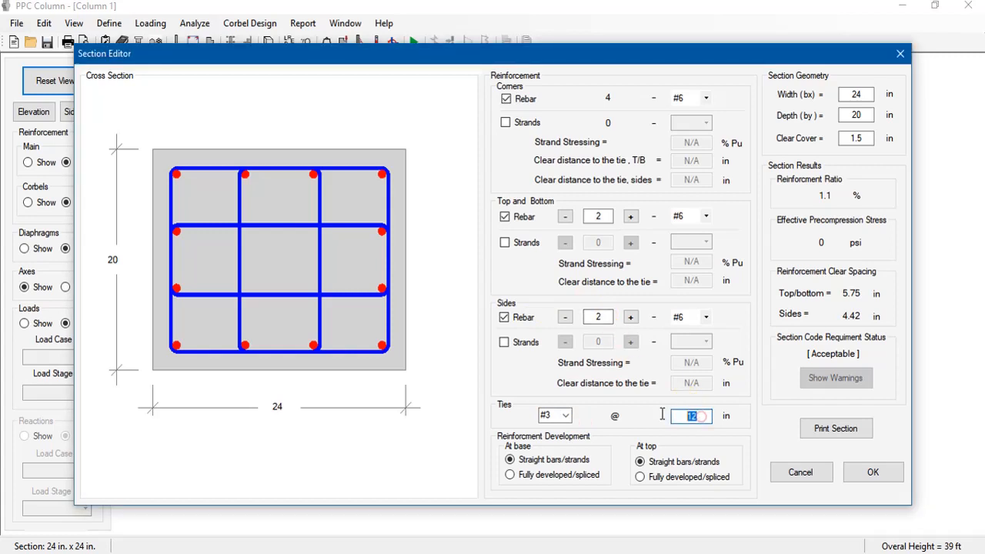
type("16")
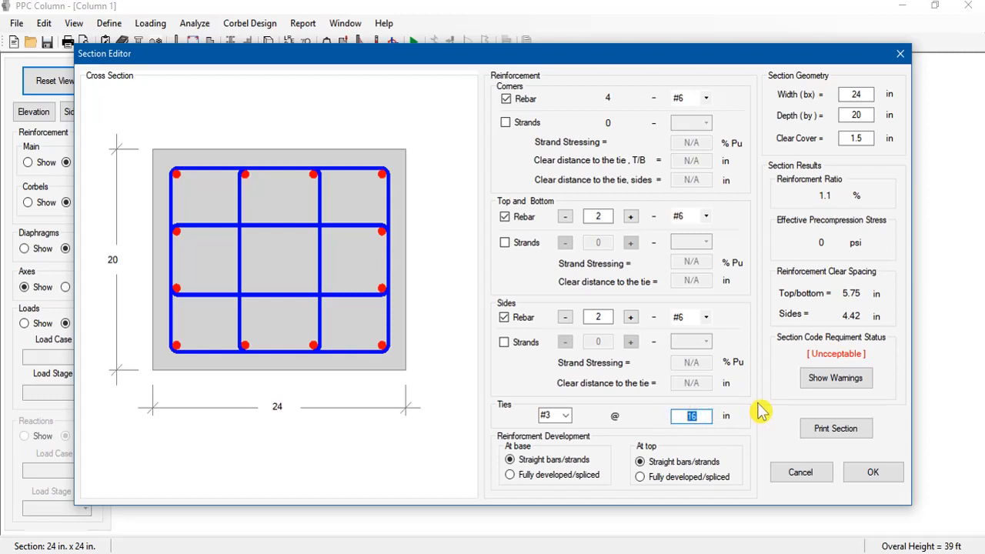
type("14")
double_click(677, 415)
type("12")
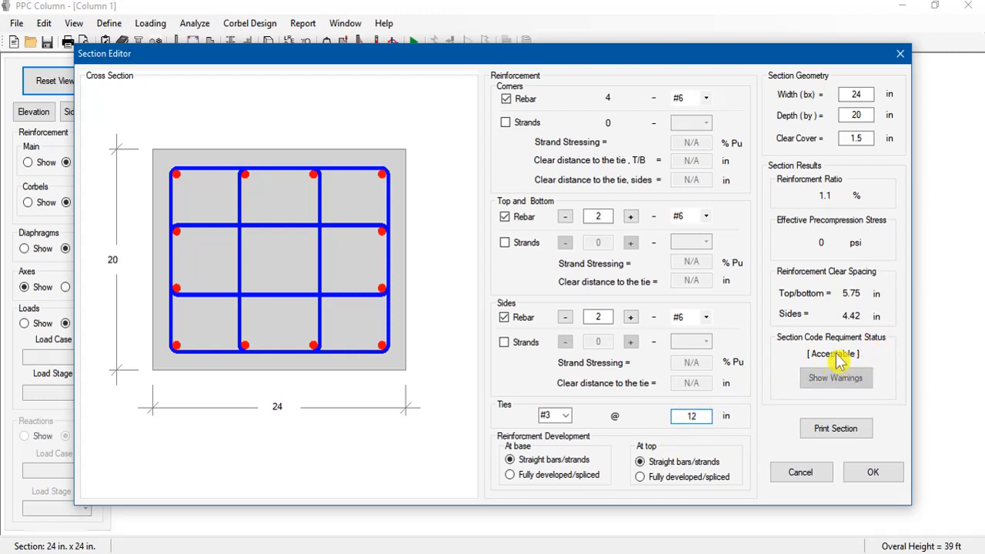
left_click(872, 473)
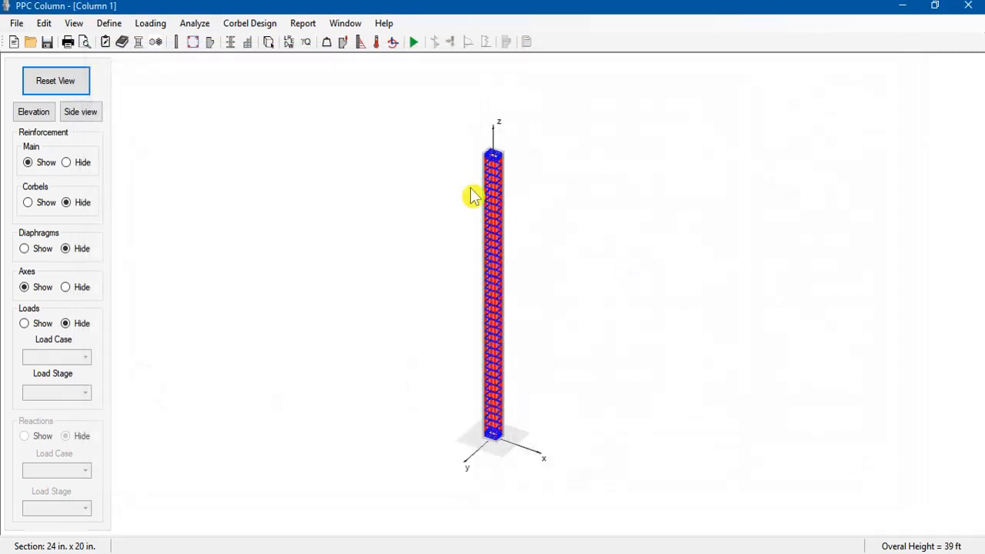
Examine the main bars and ties up close in the column's 3D model and reset the view
scroll(472, 191, "up", 5)
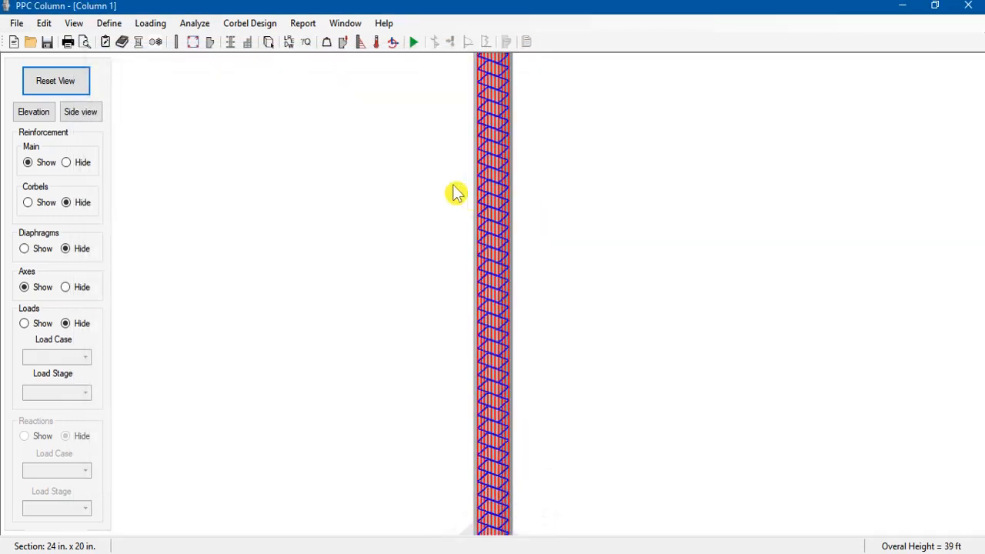
left_click_drag(413, 291, 150, 154)
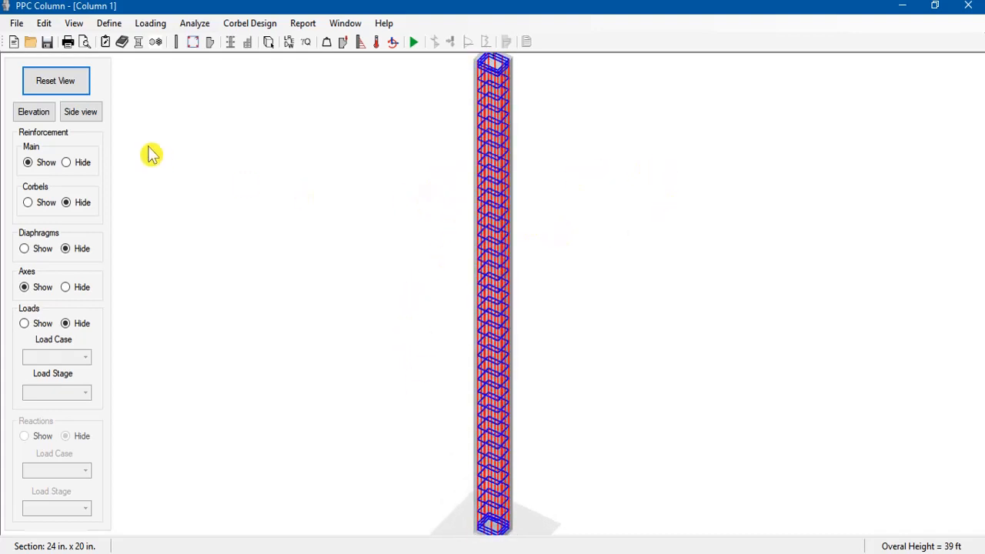
left_click(50, 88)
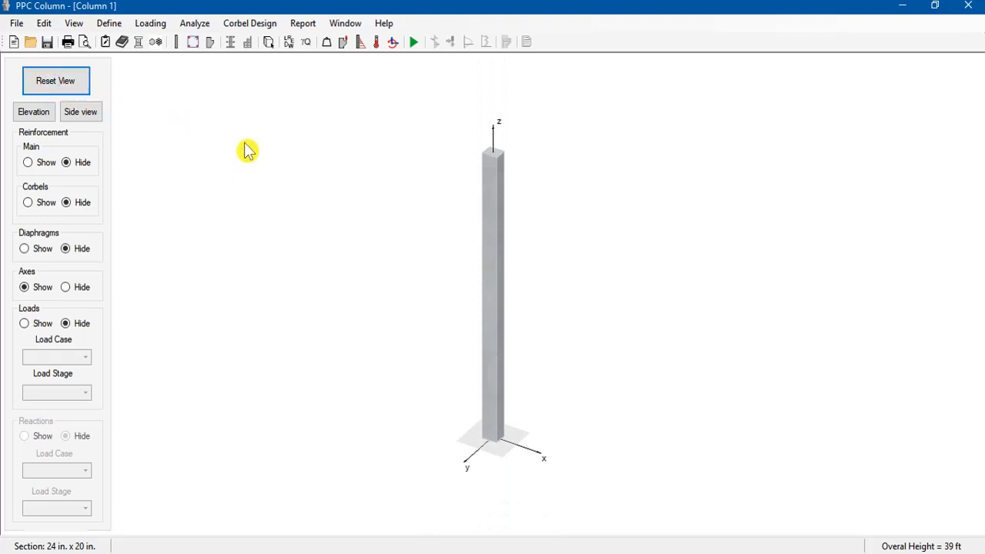
Start defining corbel A with a constant depth type and place it on the column's +Y face
left_click(209, 46)
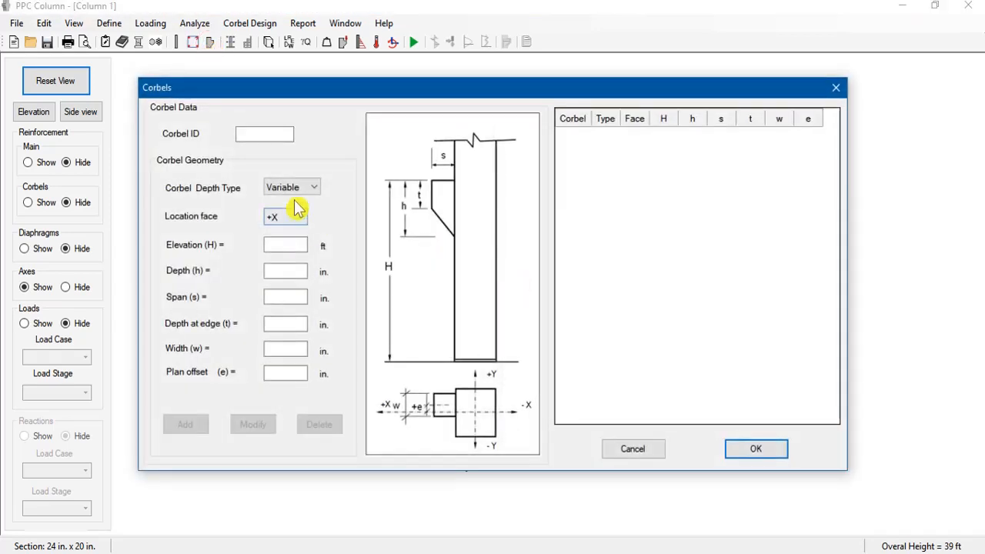
left_click(255, 132)
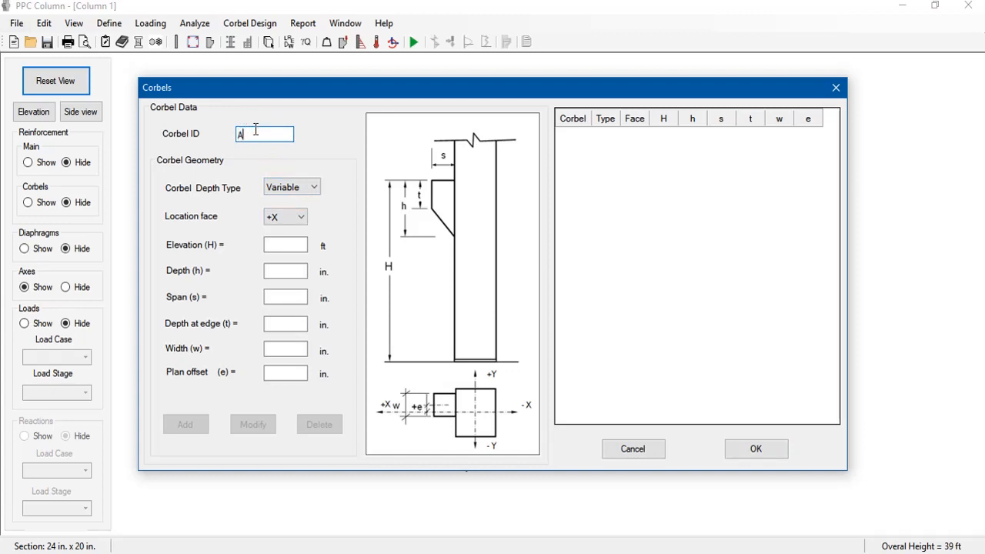
left_click(308, 189)
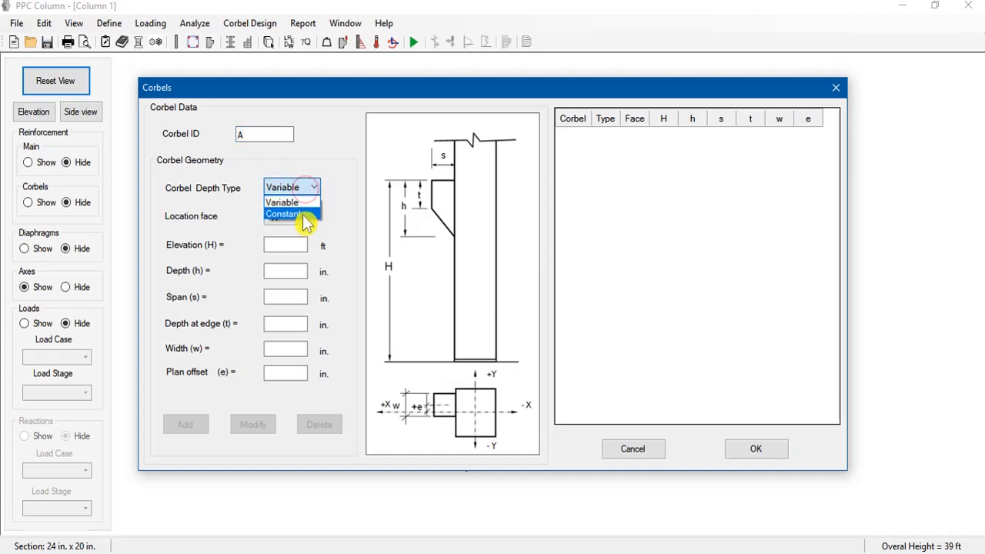
left_click(306, 215)
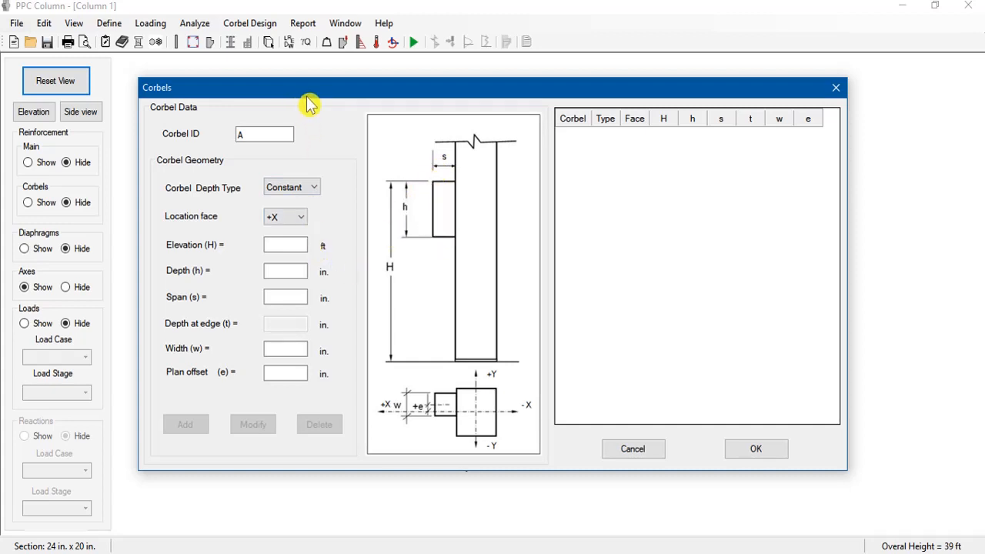
left_click_drag(299, 90, 377, 368)
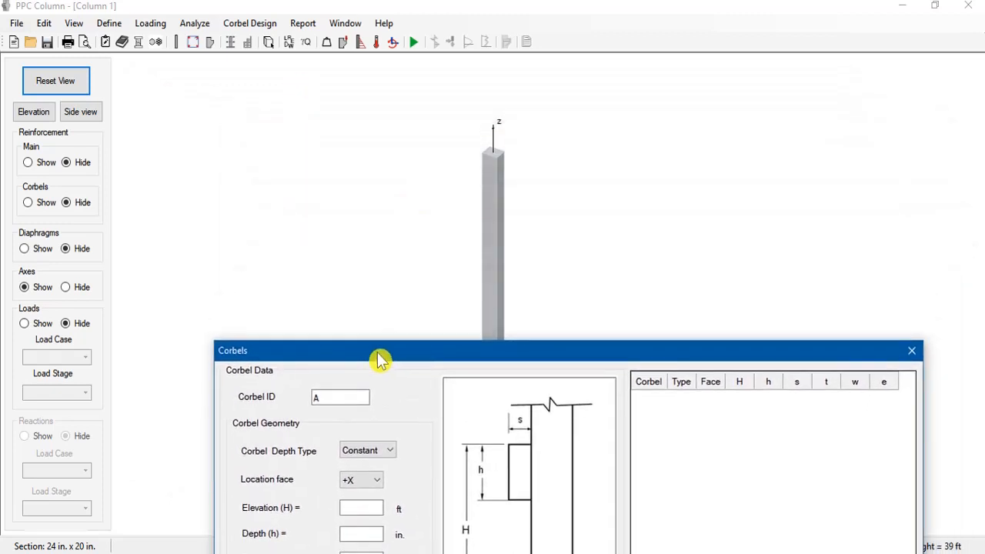
left_click_drag(462, 356, 373, 139)
left_click(292, 251)
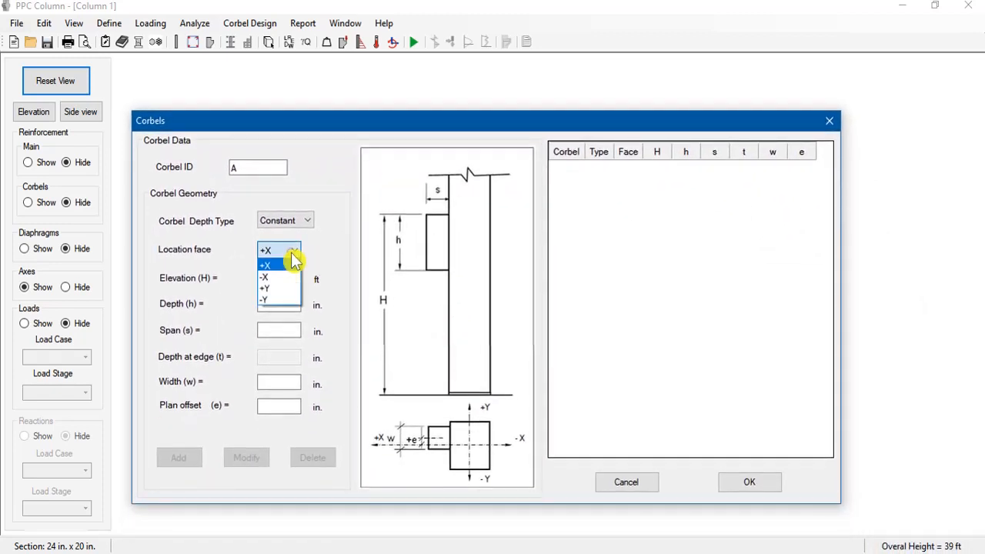
left_click(281, 289)
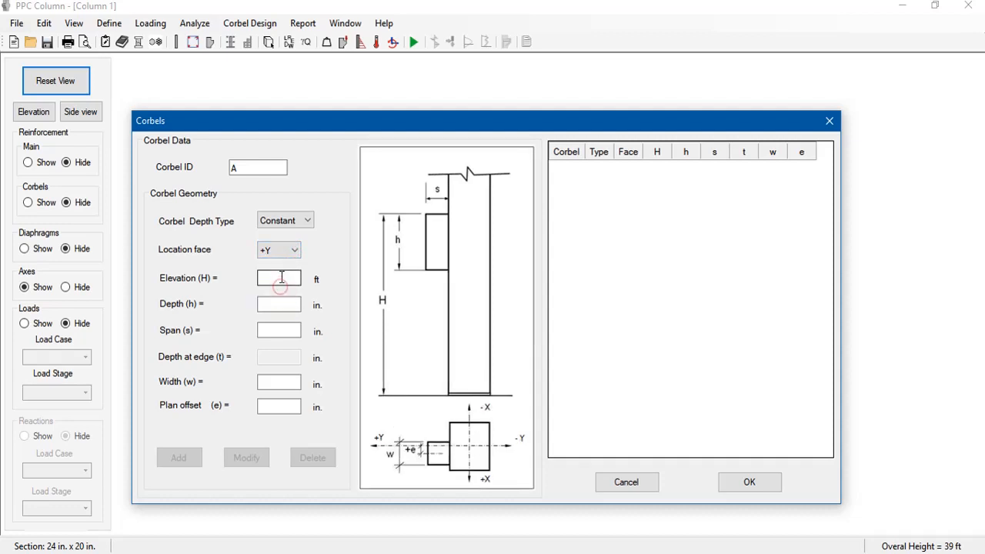
Add corbel A at 10 ft elevation with 24 in depth, 10 in span, 24 in width and 0 plan offset
left_click(285, 278)
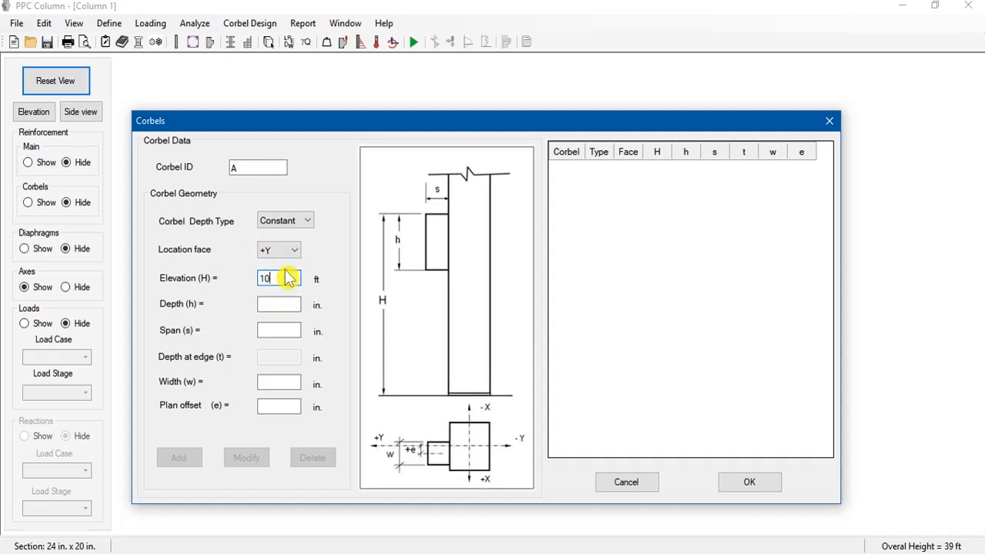
left_click(282, 306)
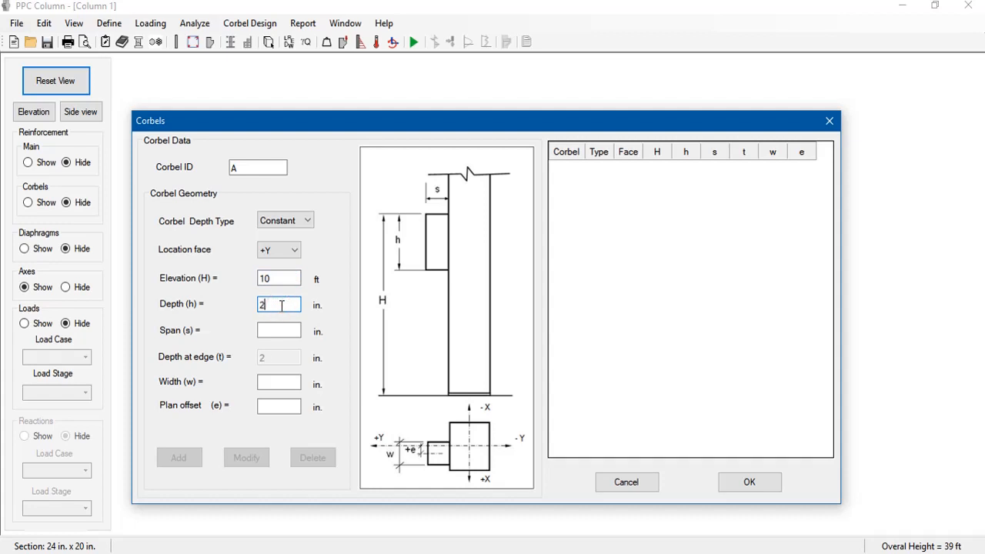
left_click(284, 329)
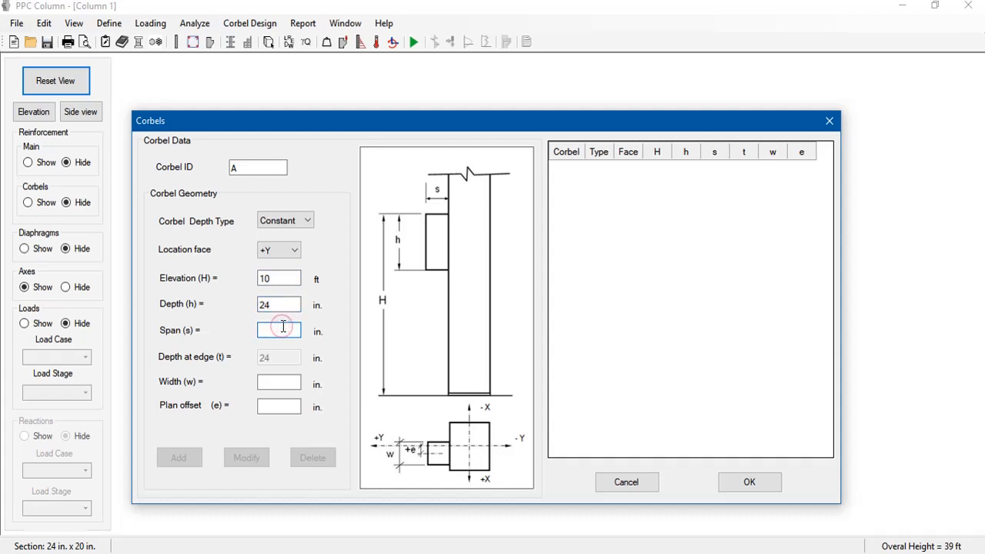
type("10")
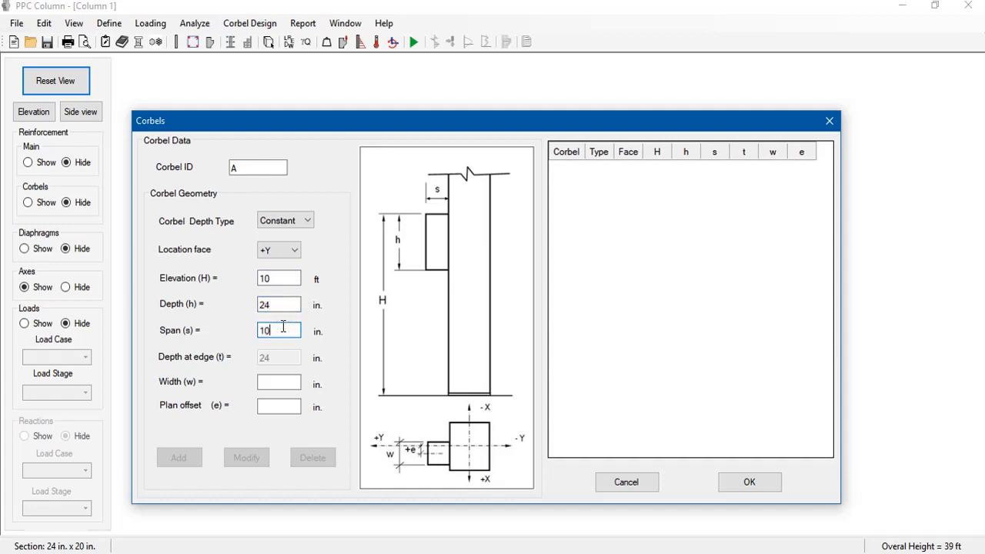
left_click(289, 380)
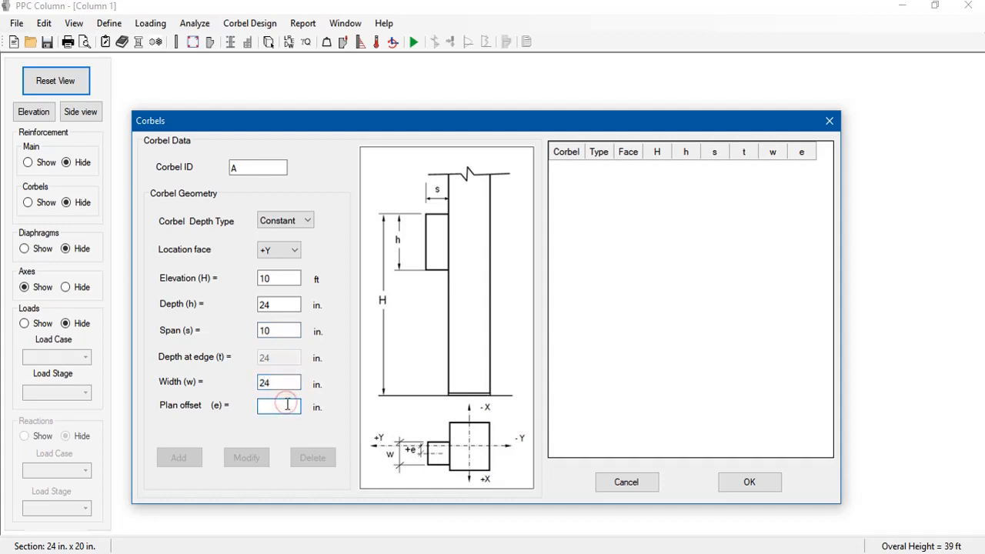
type("0")
left_click(199, 463)
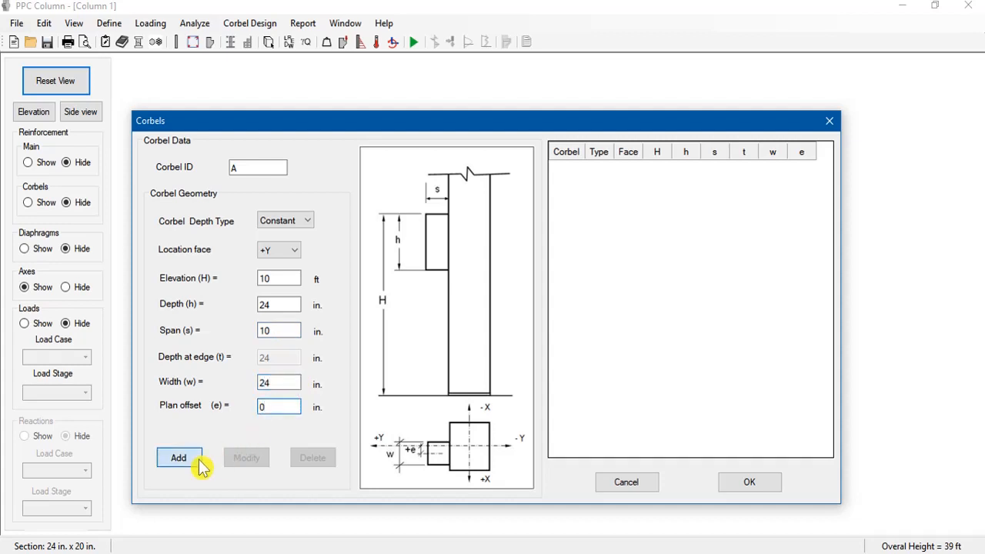
Add corbel B at 21 ft elevation, reusing corbel A's face and dimensions
left_click(599, 180)
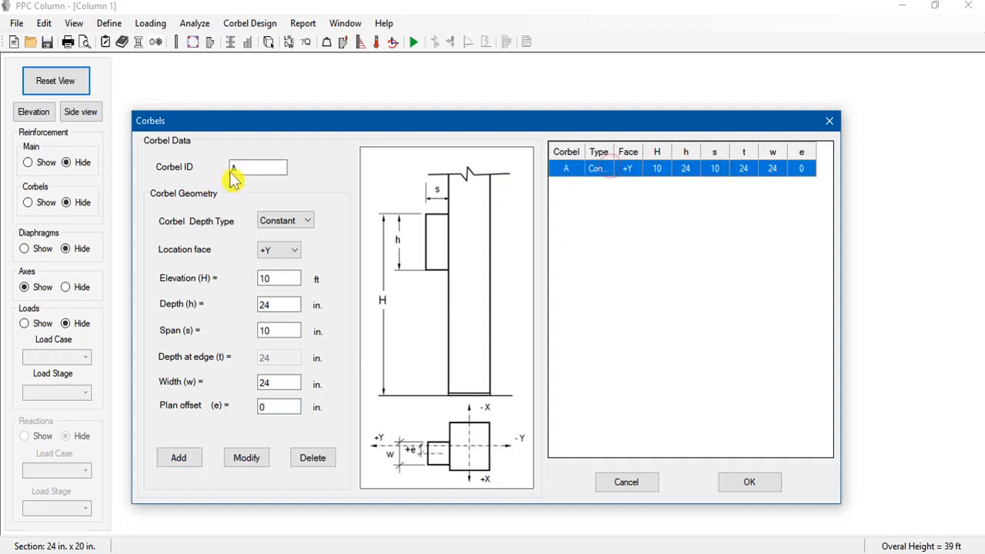
double_click(253, 162)
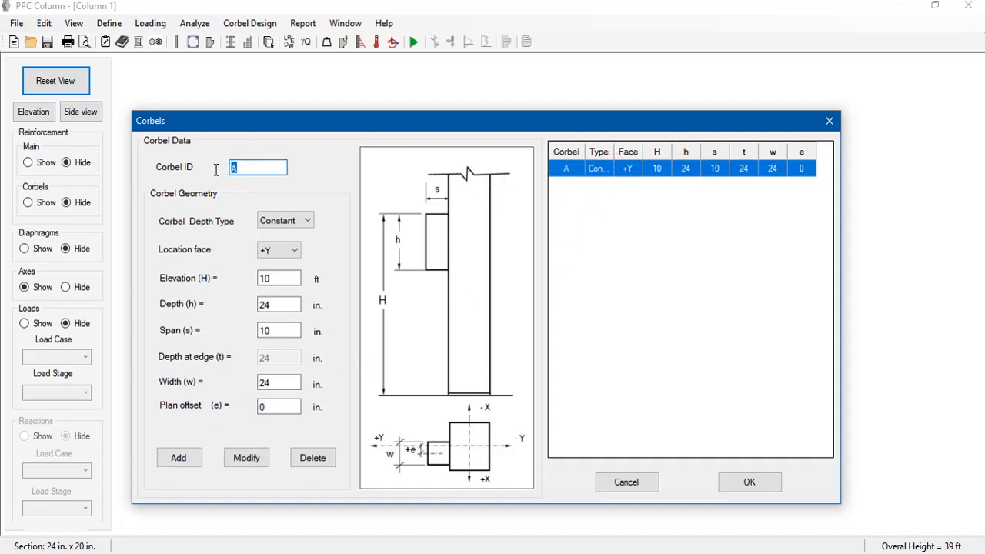
type("B")
double_click(280, 278)
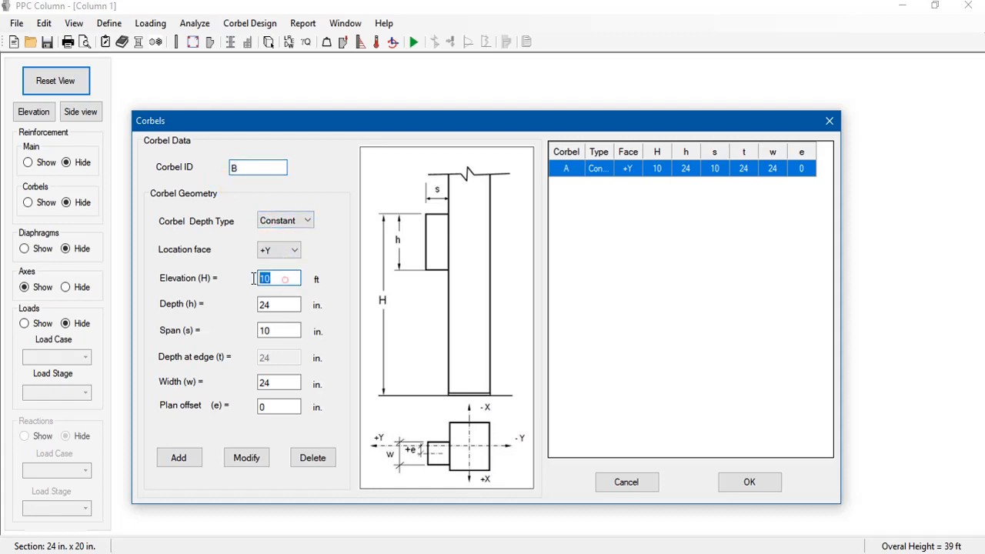
type("21")
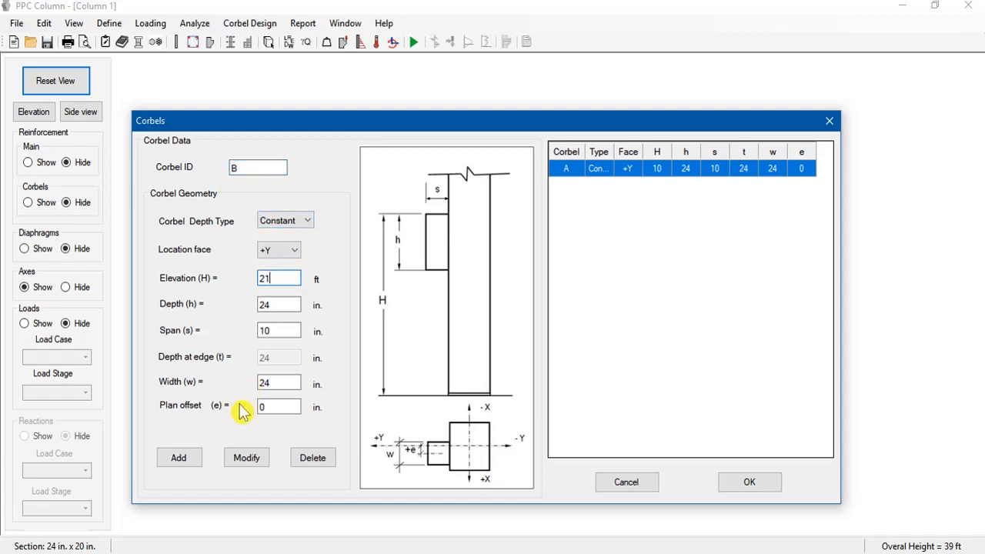
left_click(190, 460)
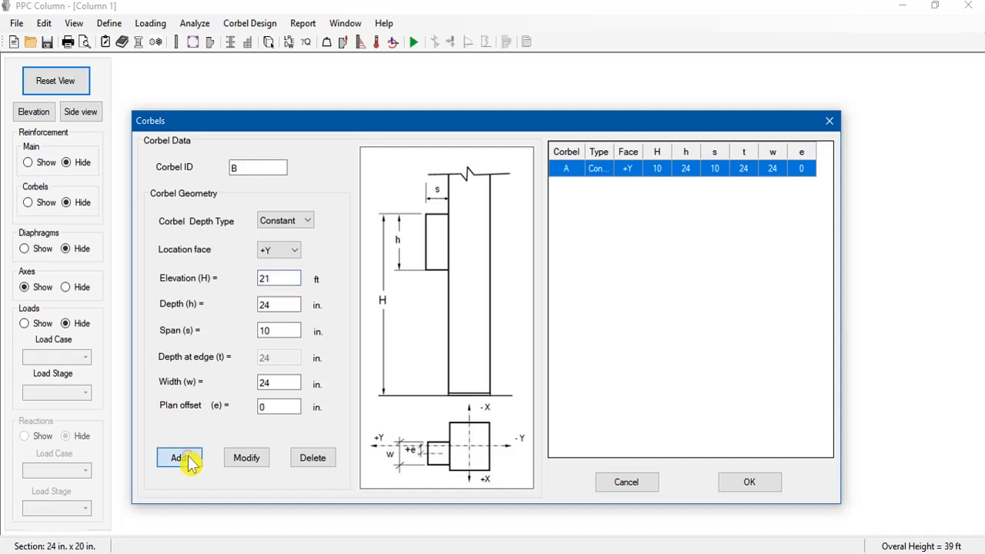
Add corbel C at 32 ft elevation with the same geometry and accept the corbel definitions
double_click(254, 166)
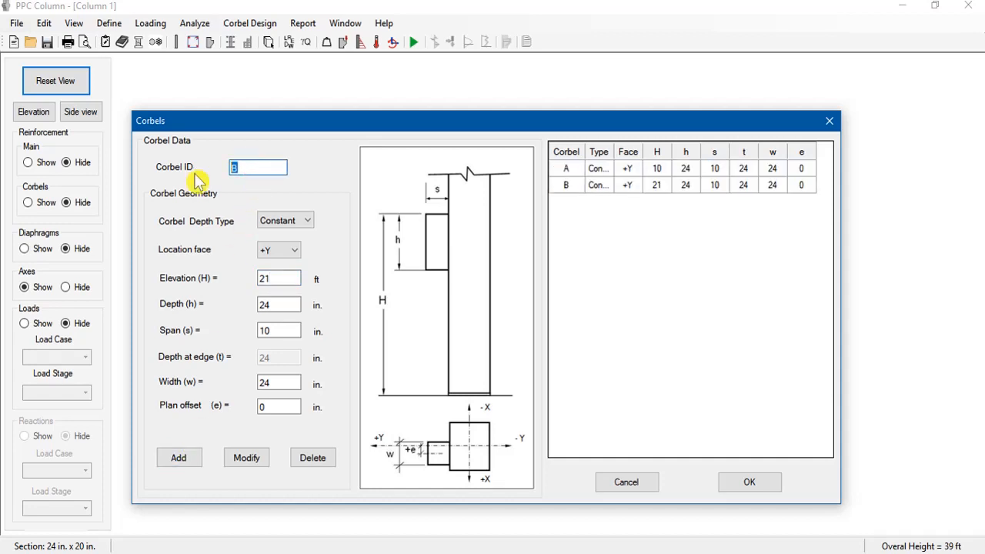
type("C")
double_click(236, 167)
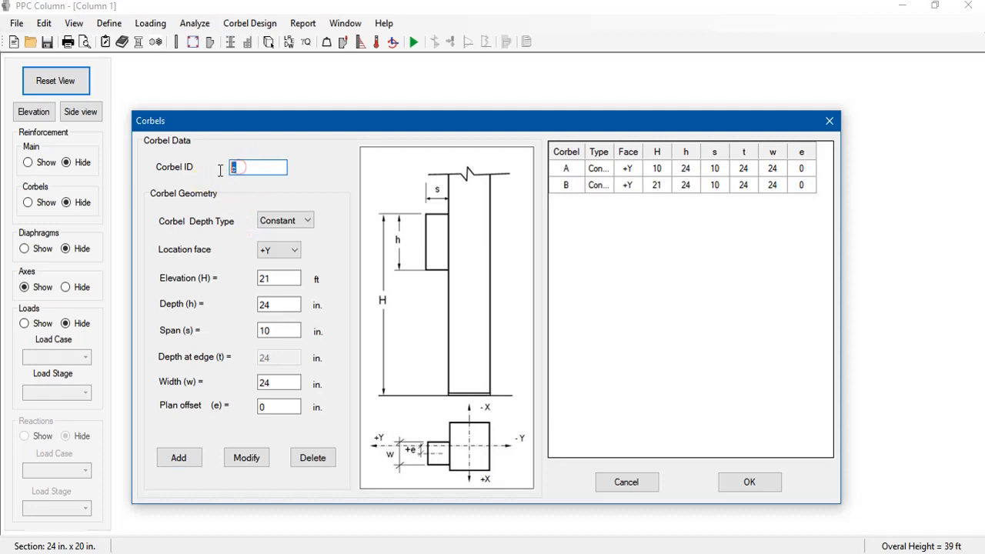
key("BackSpace")
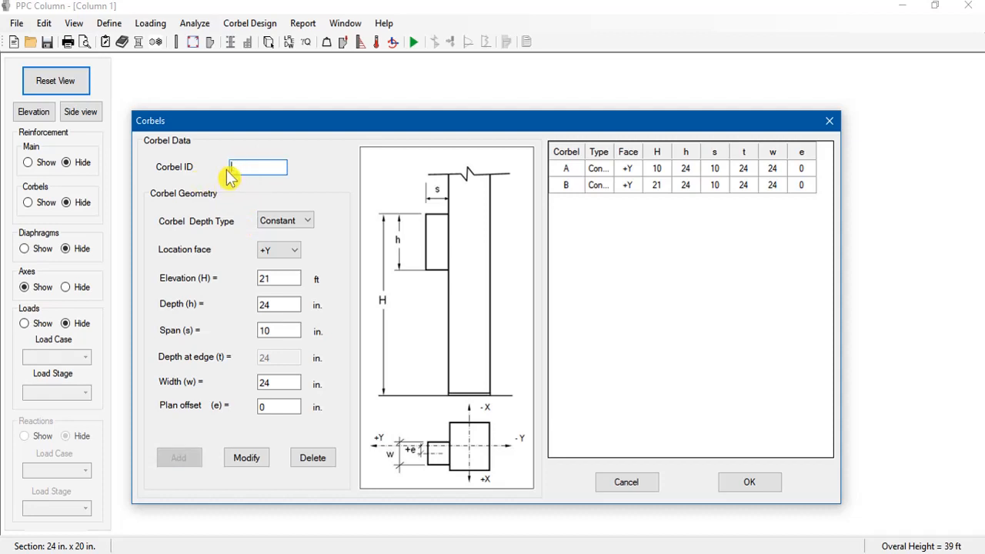
type("C")
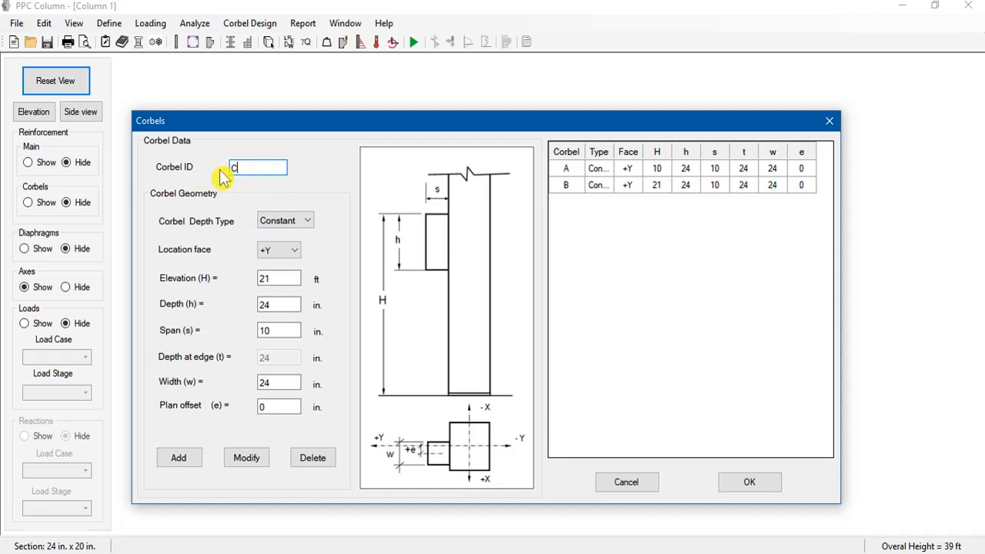
double_click(288, 277)
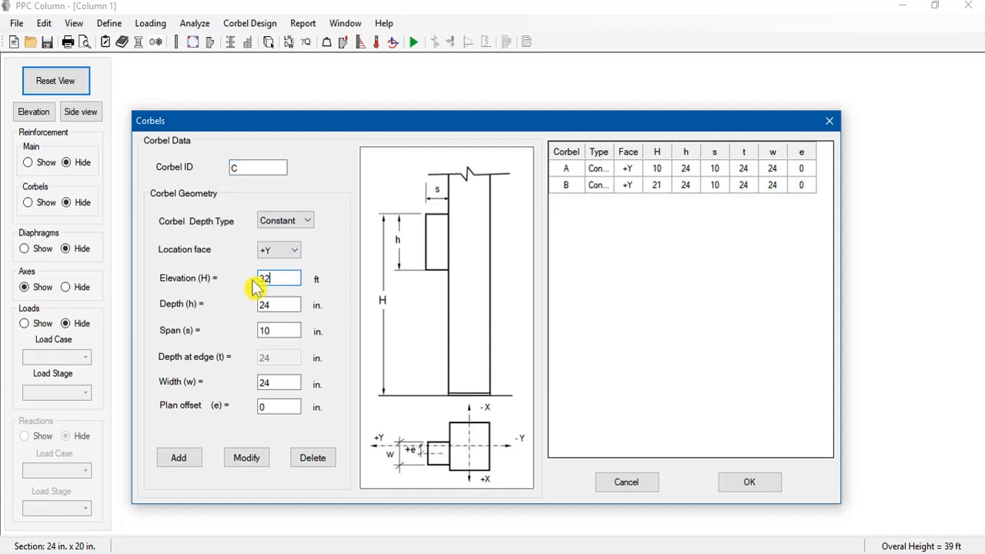
left_click(182, 460)
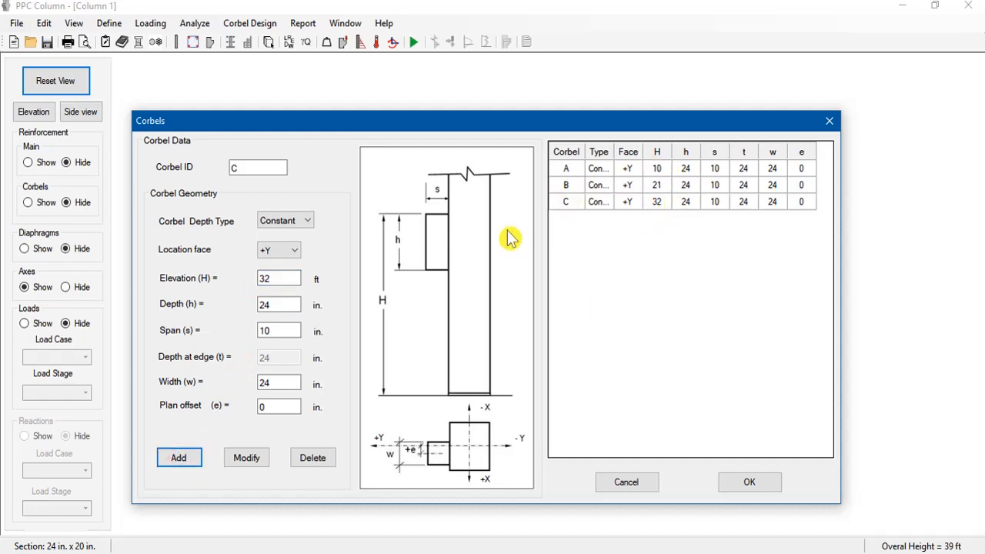
left_click(734, 490)
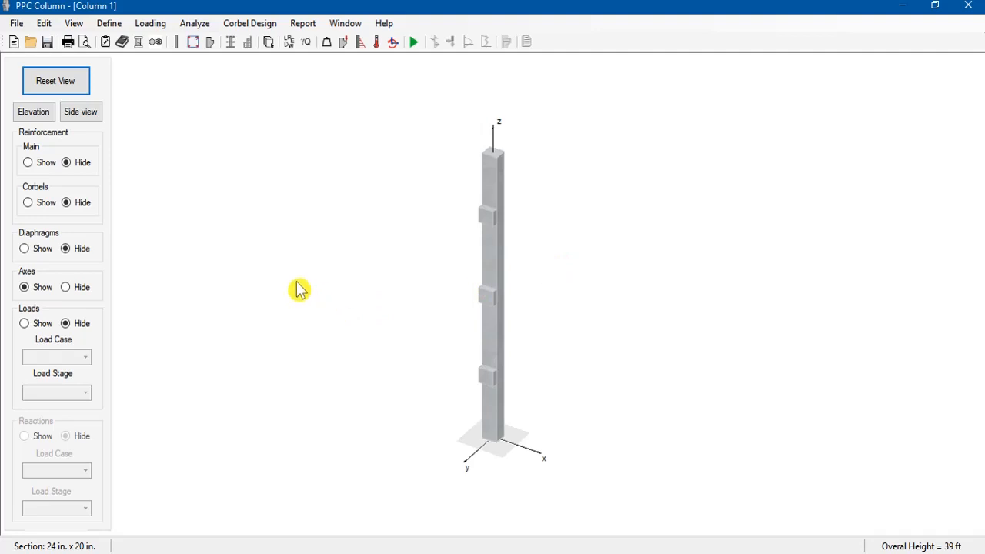
Set the column's base support to Hinged in both the X and Y directions and update it
left_click(231, 42)
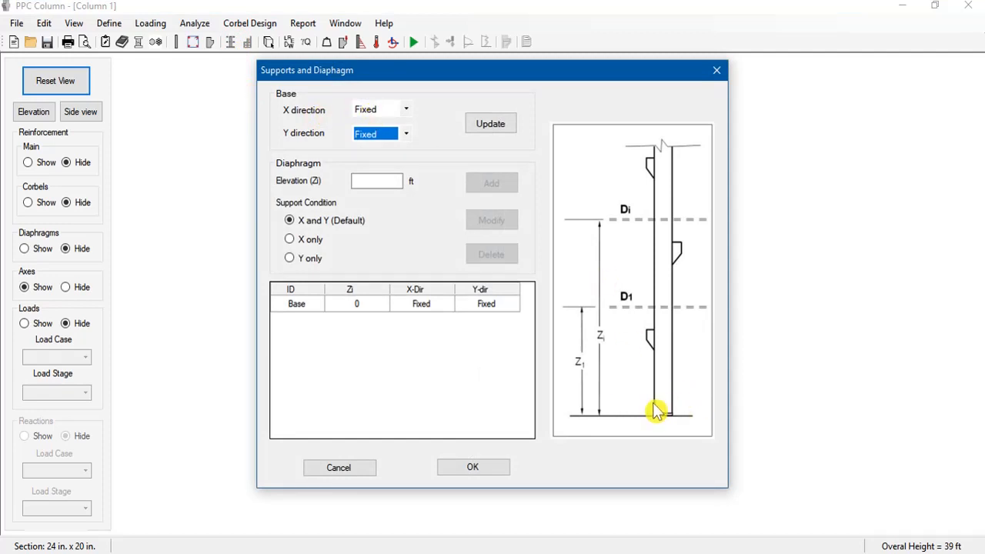
left_click(385, 110)
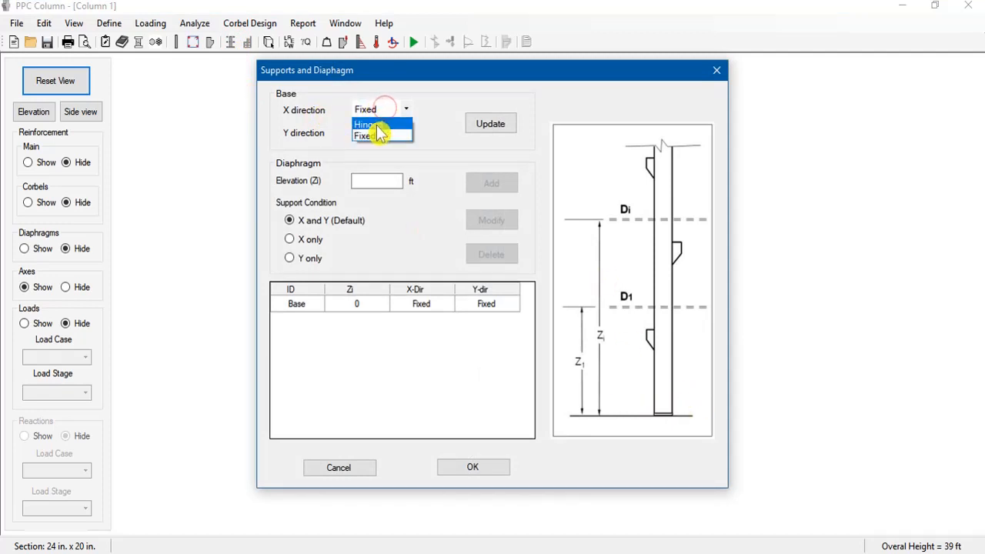
left_click(373, 125)
left_click(377, 133)
left_click(374, 149)
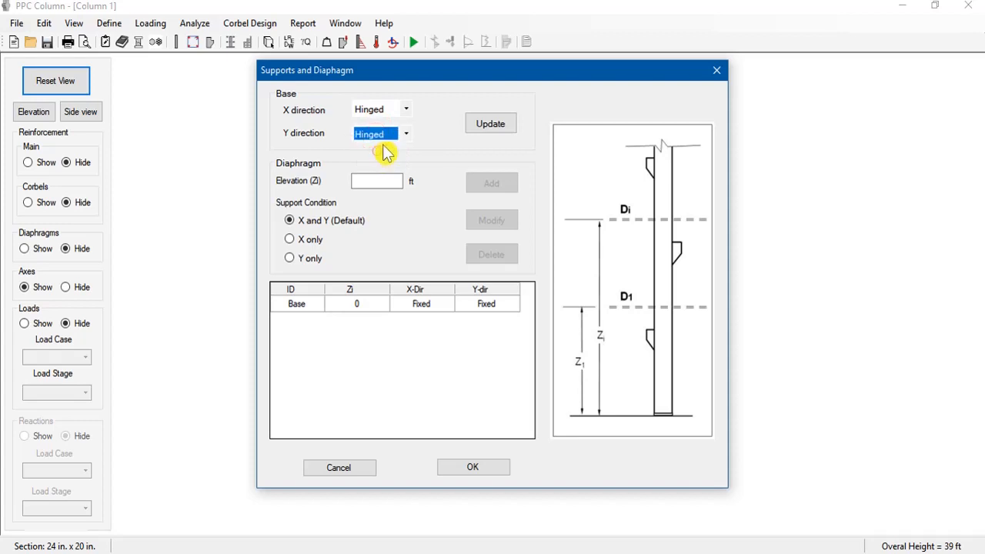
left_click(504, 123)
Add diaphragms at elevations 12, 23 and 34 ft, each supporting the column in X and Y
left_click(394, 182)
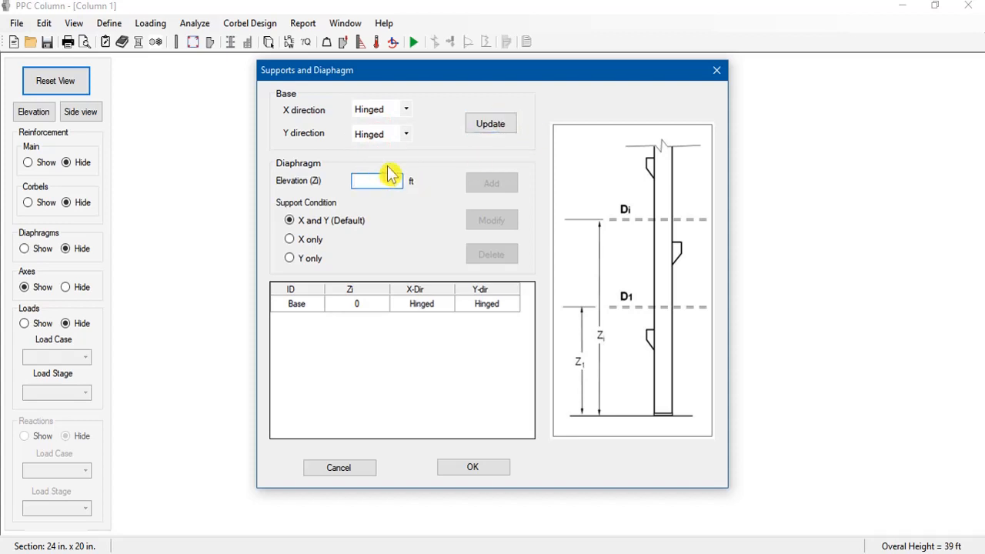
type("12")
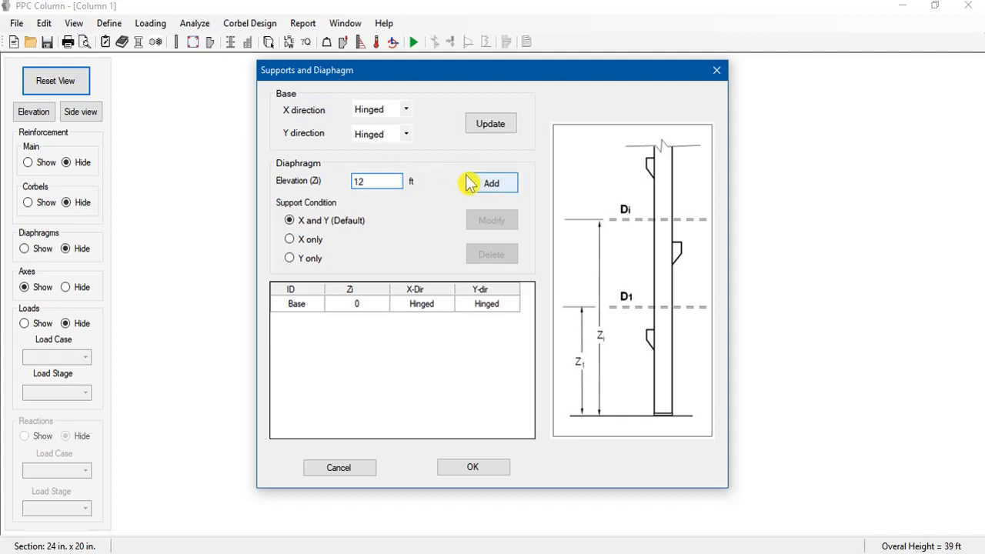
left_click(492, 191)
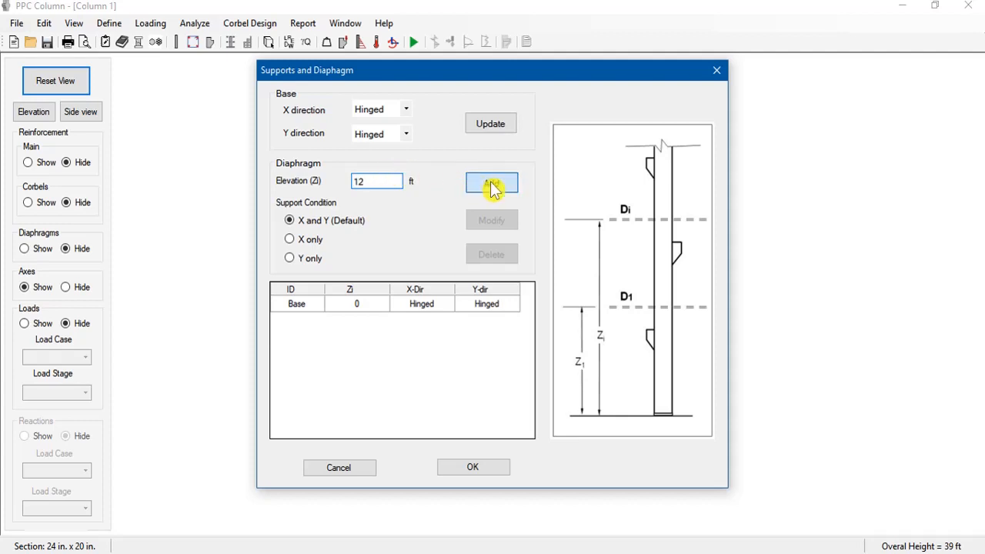
double_click(372, 182)
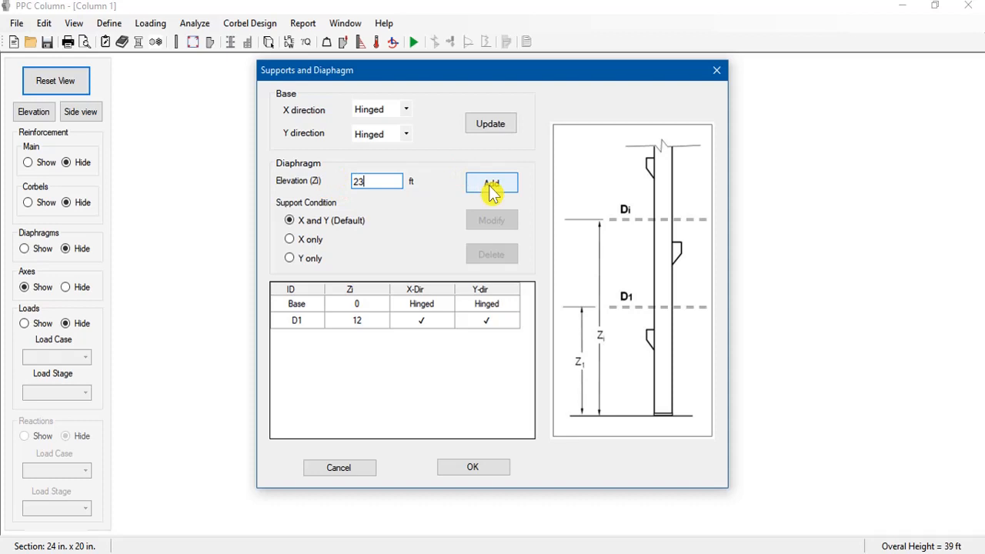
type("23")
left_click(492, 192)
double_click(370, 182)
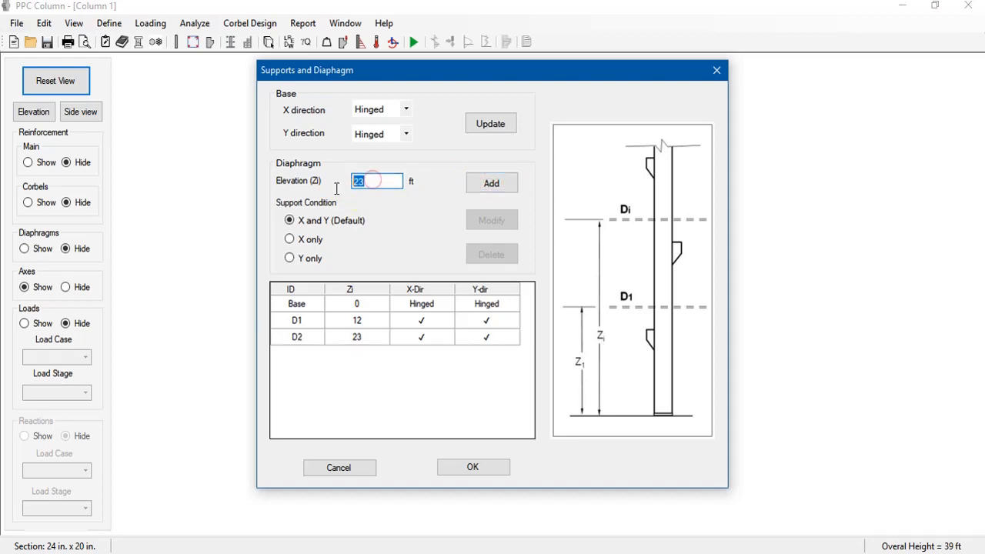
type("34")
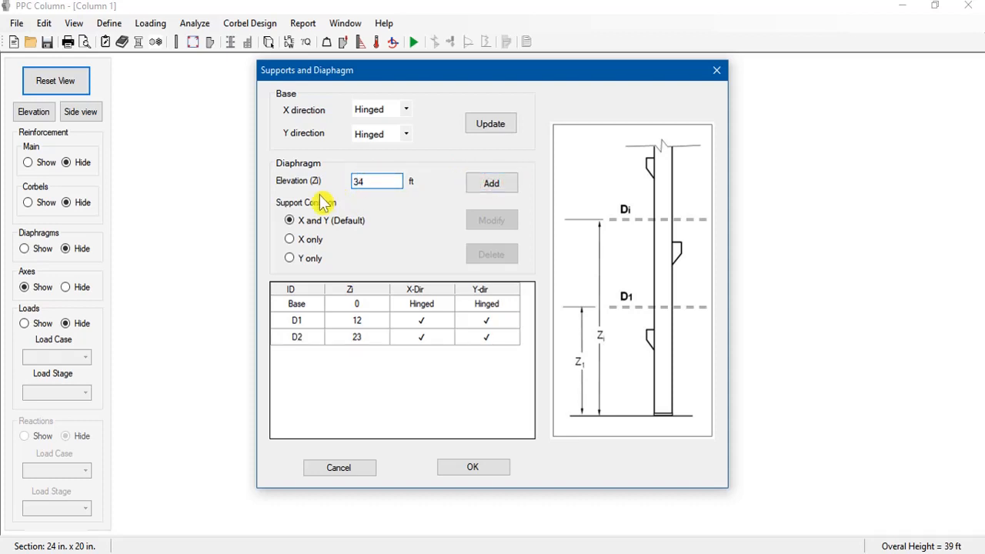
left_click(488, 186)
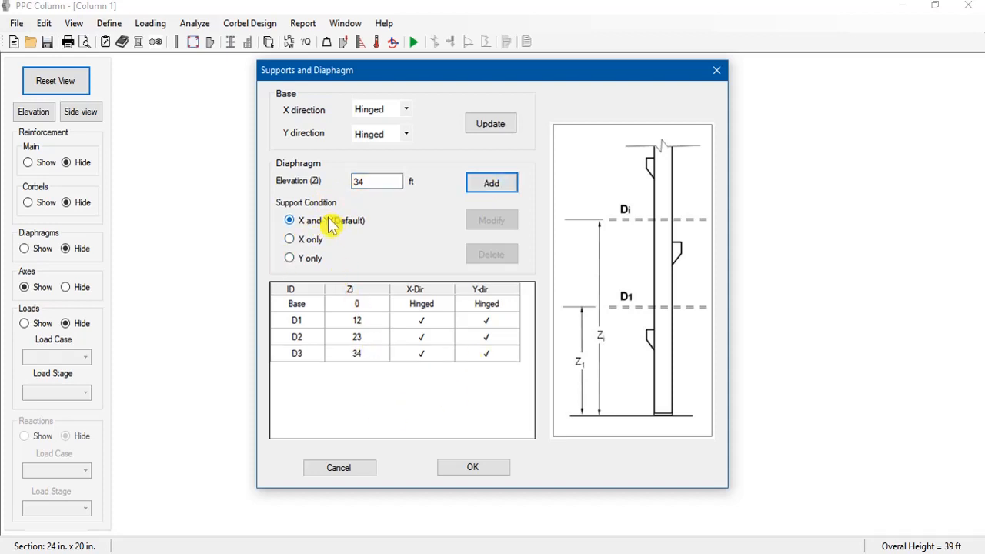
Accept the supports and diaphragms, and set the erection sequence to Automatic, with diaphragms applied based on diaphragm level
left_click(491, 479)
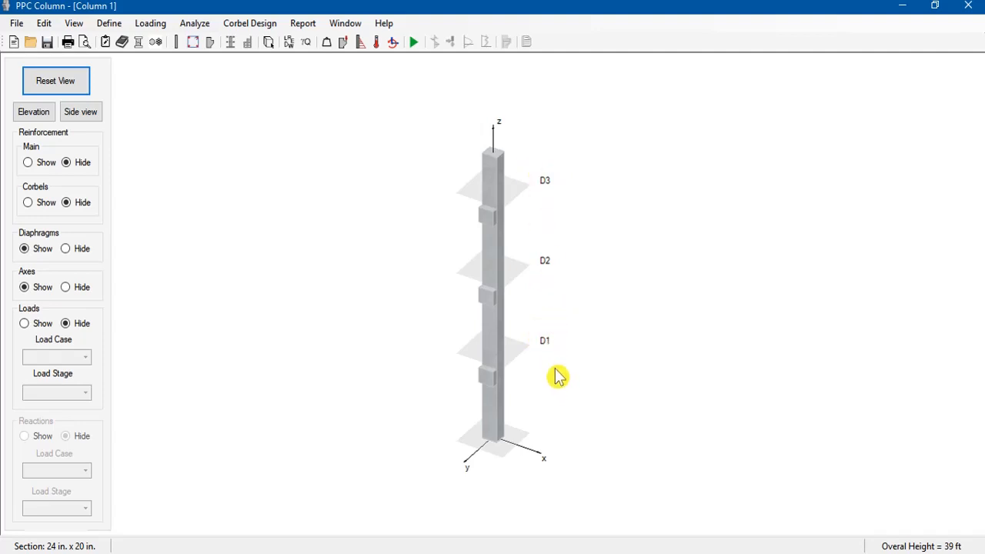
left_click(249, 43)
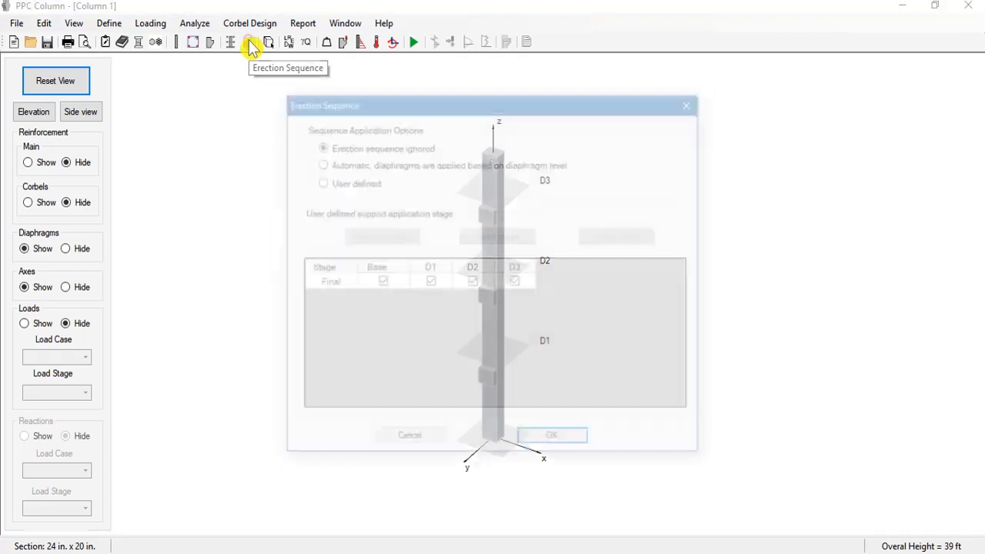
left_click(365, 171)
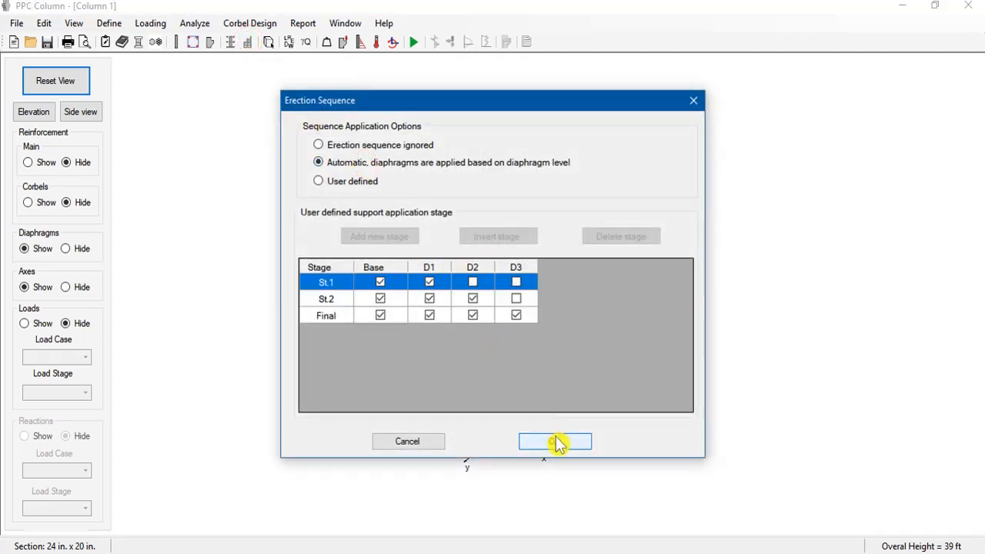
left_click(555, 442)
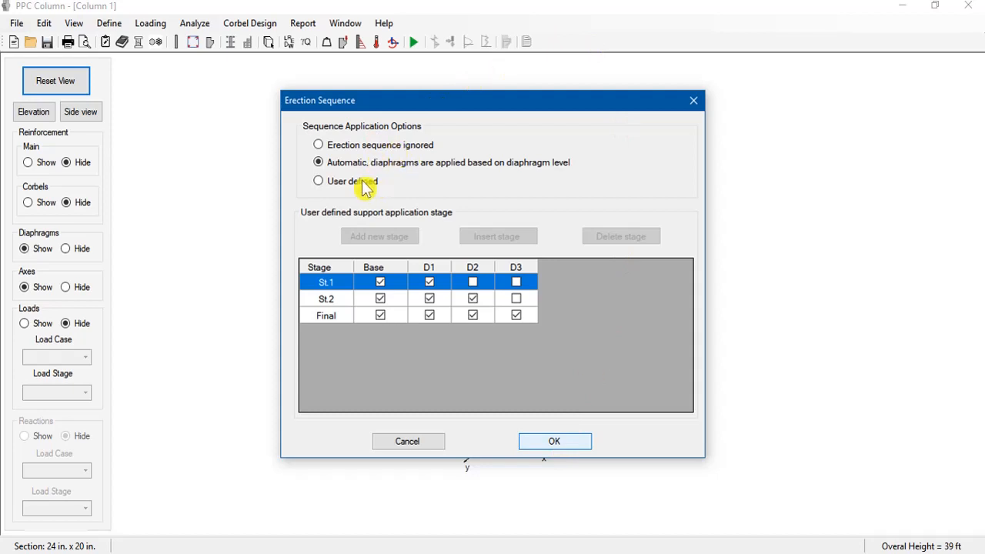
left_click(555, 445)
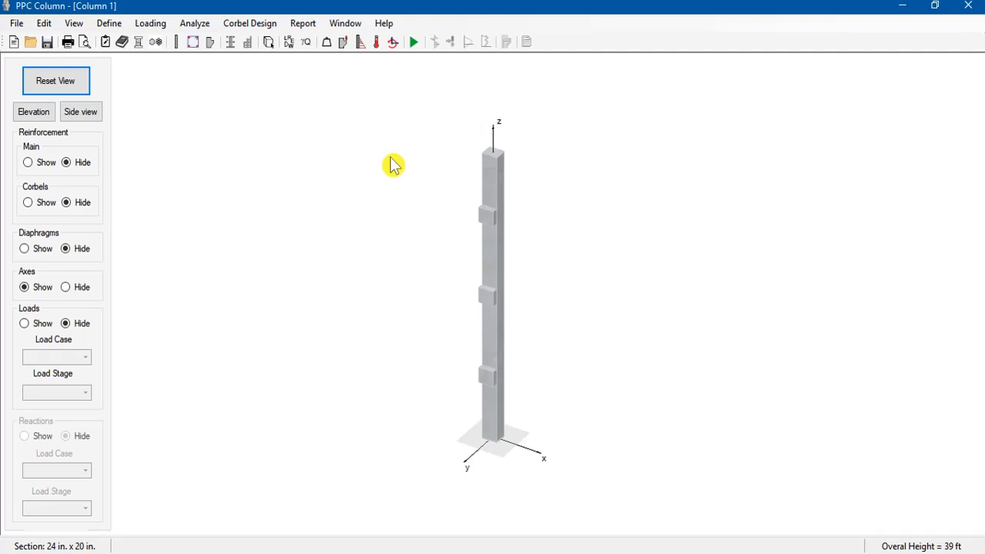
Add load cases L1-1 and L1-2 in the Live category
left_click(288, 45)
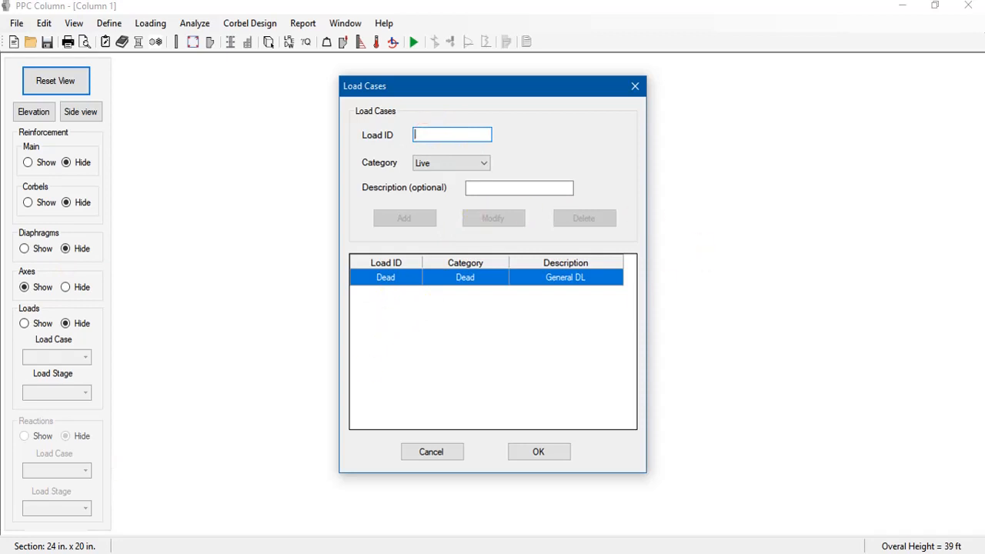
type("L1-1")
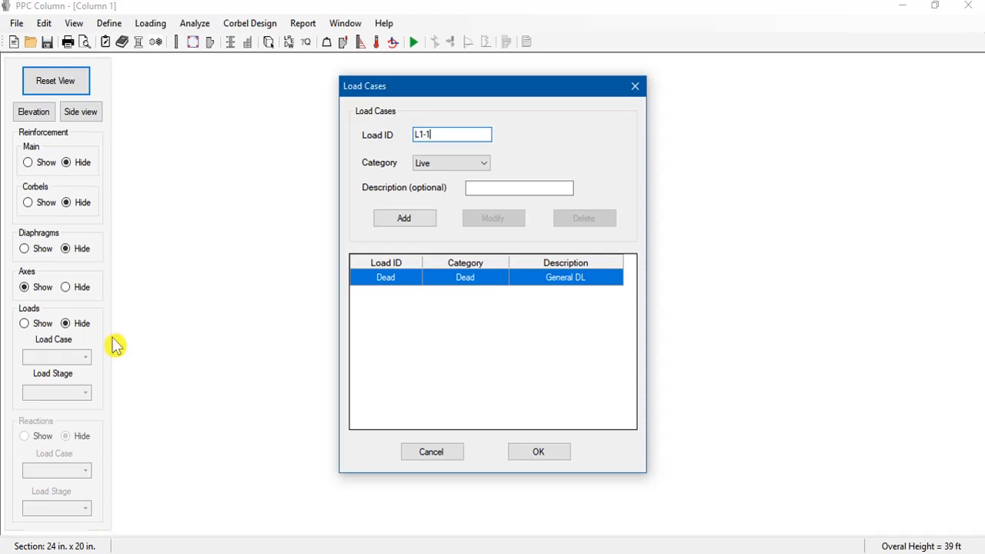
left_click(407, 225)
double_click(429, 134)
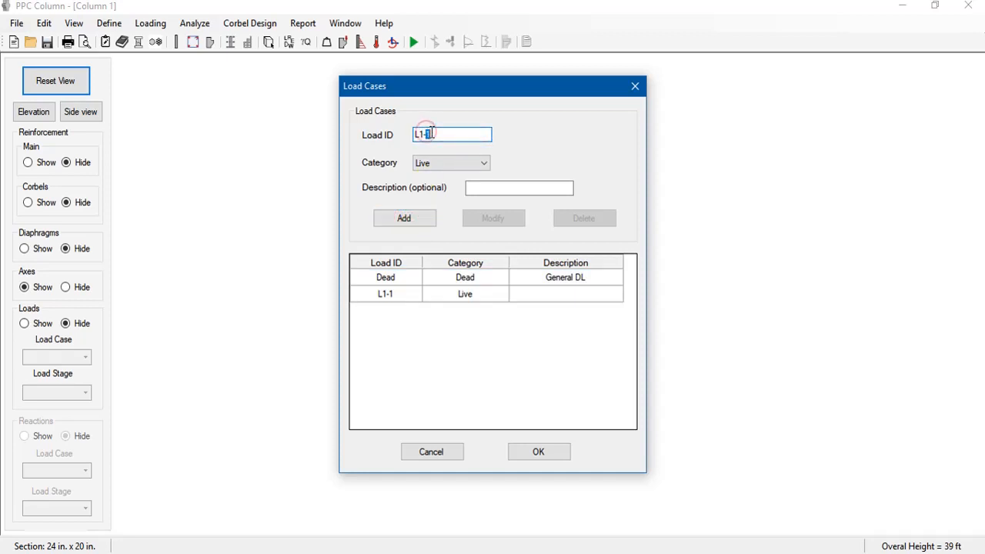
type("2")
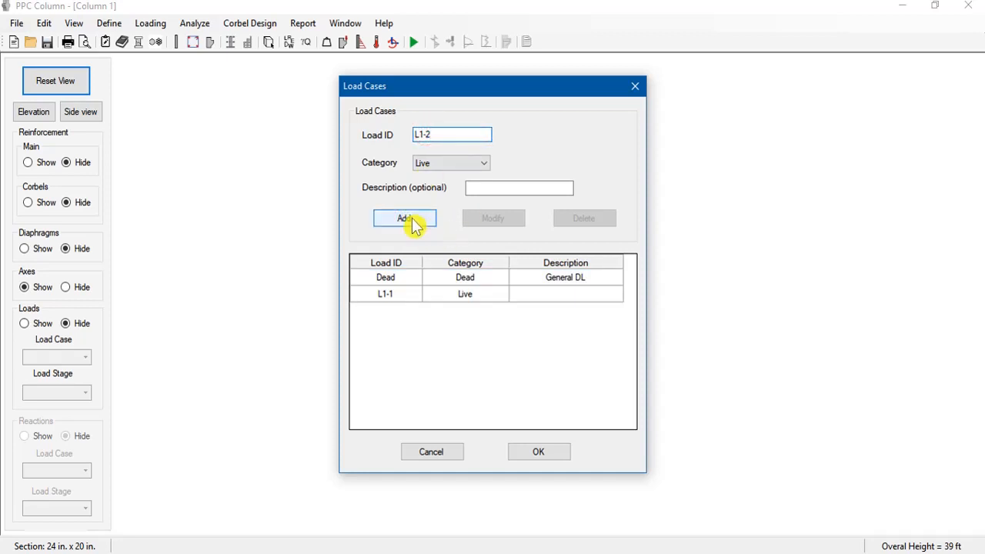
left_click(413, 224)
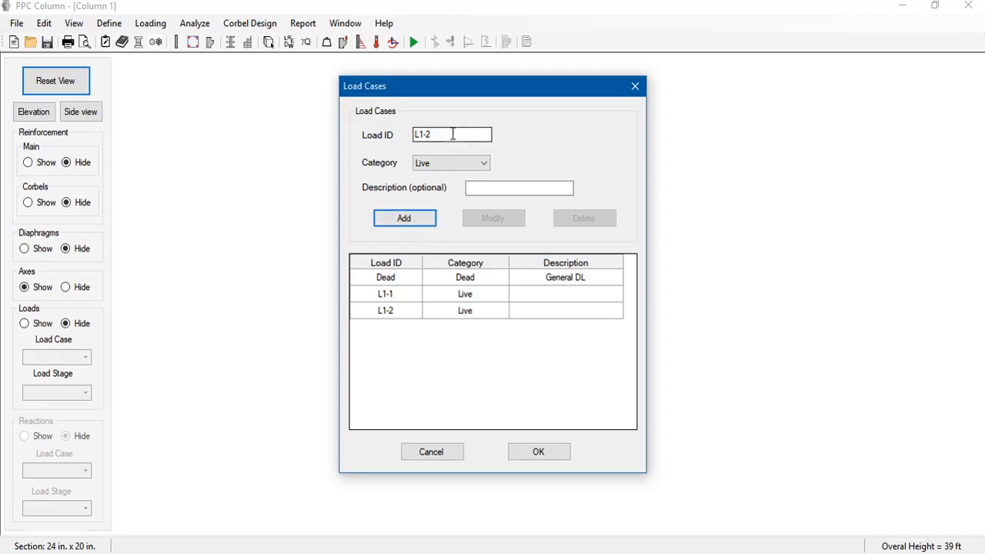
Add load cases L2-1 and L2-2, also in the Live category
left_click(468, 160)
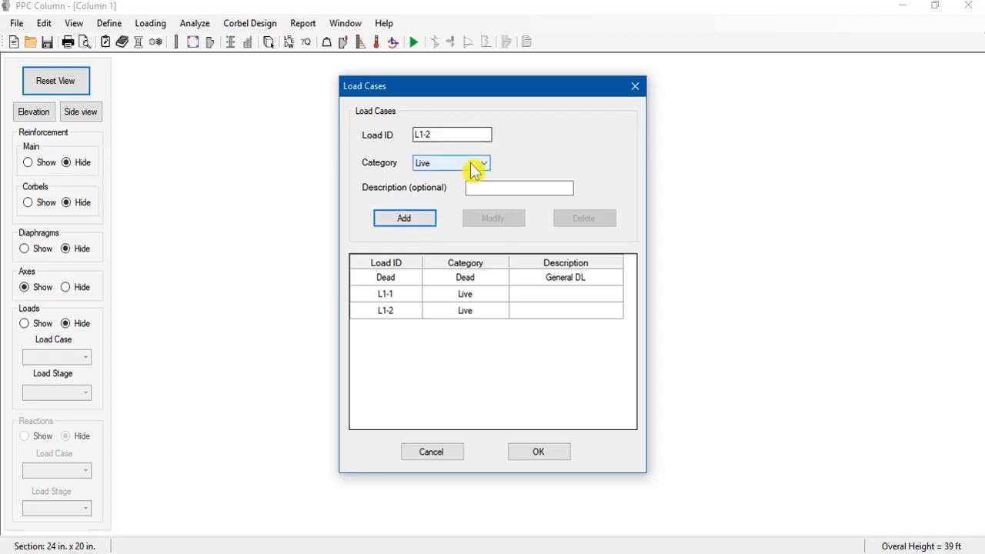
left_click(421, 135)
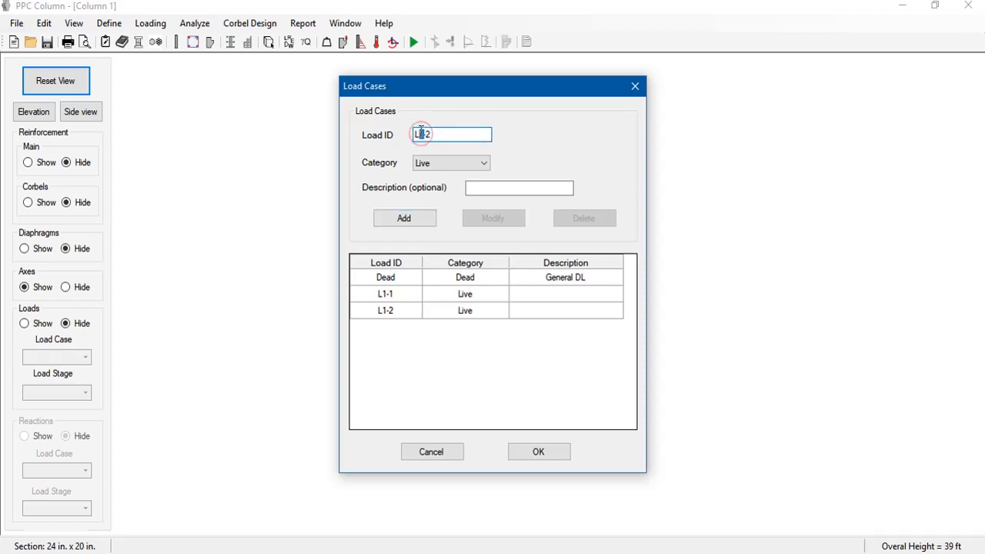
type("2-1")
left_click(407, 221)
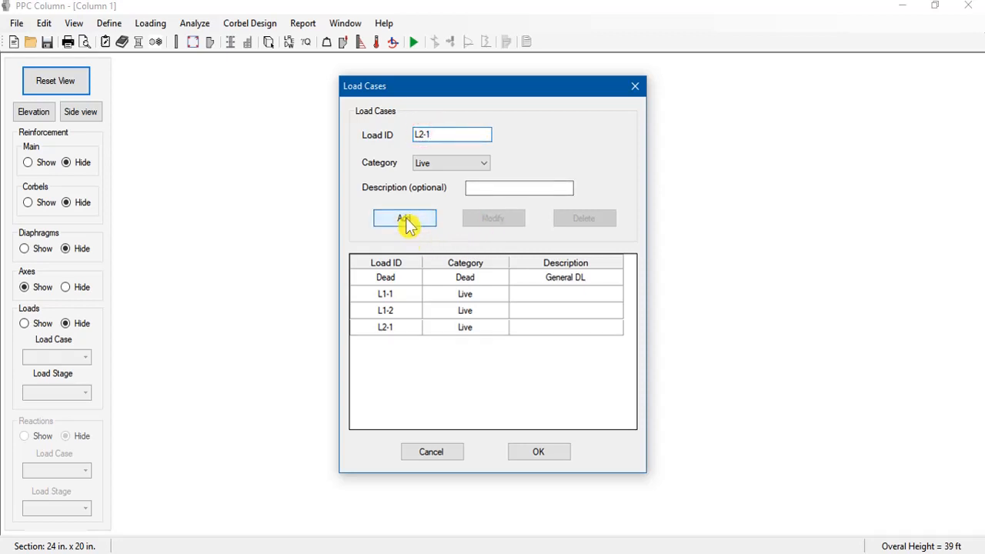
left_click(436, 131)
key("BackSpace")
type("2")
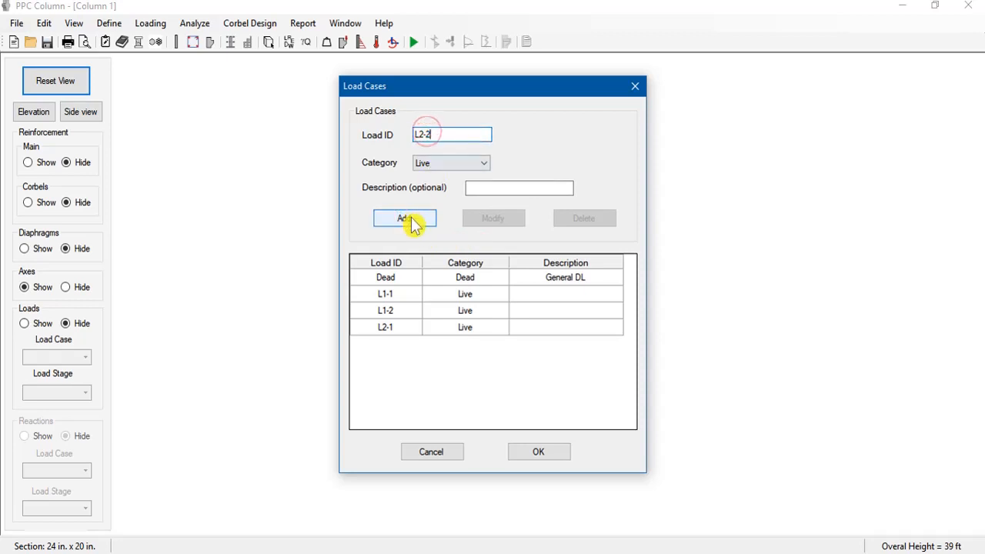
left_click(413, 223)
Add load cases L3-1 and L3-2 with the Live category
left_click_drag(416, 134, 423, 132)
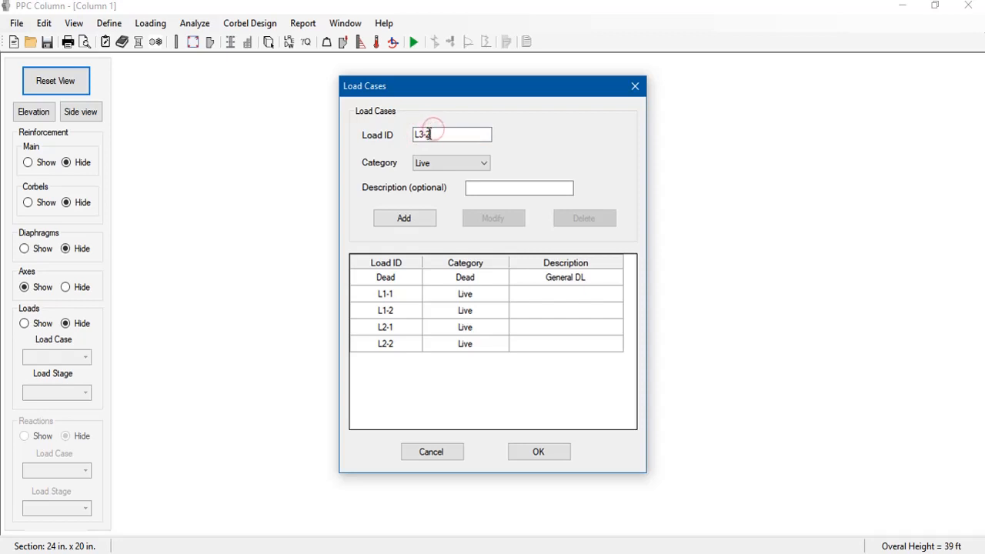
left_click(406, 220)
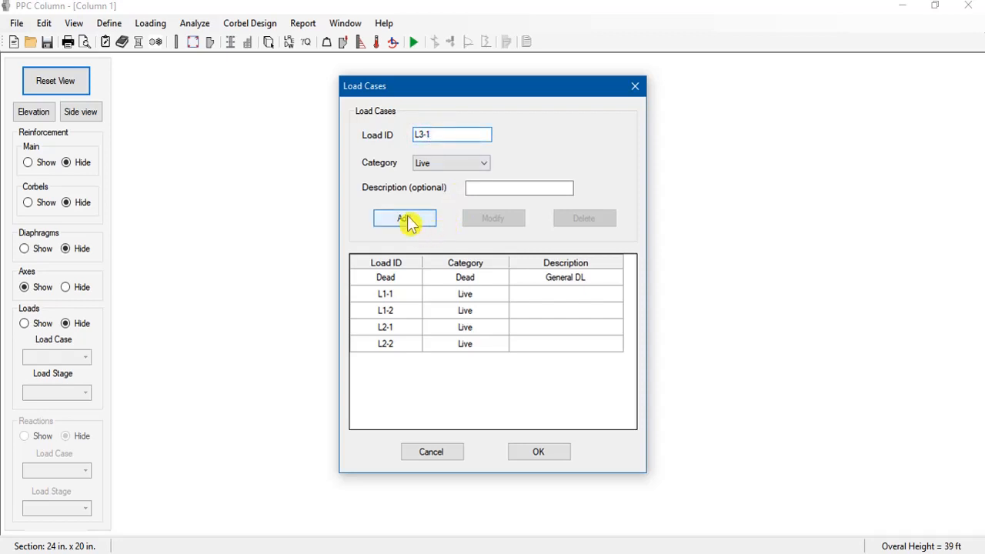
left_click(427, 134)
key("BackSpace")
type("2")
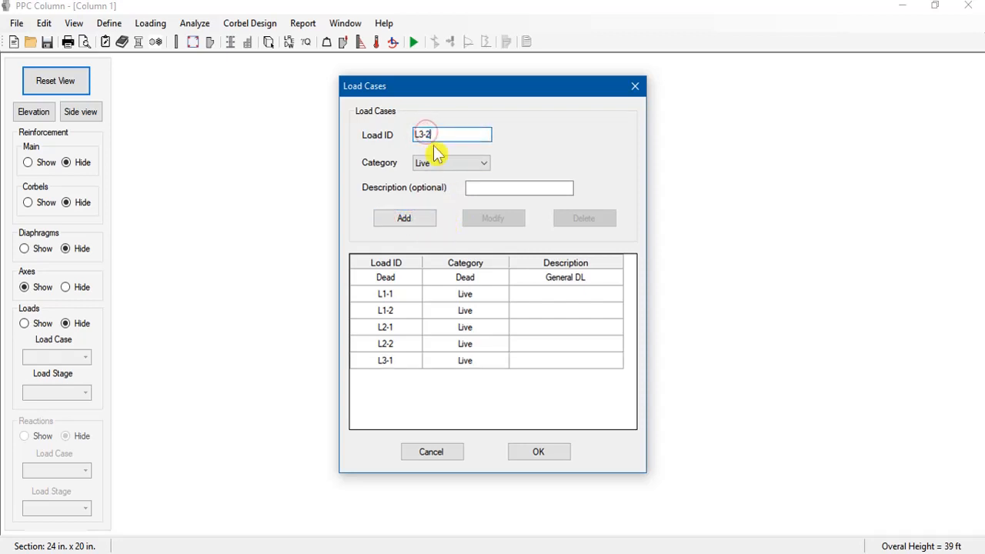
left_click(407, 219)
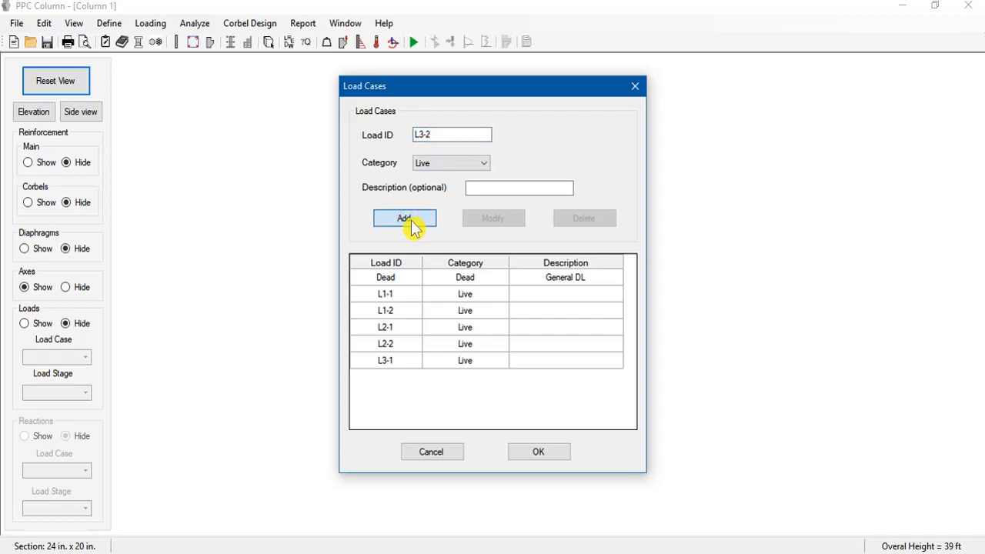
left_click(411, 220)
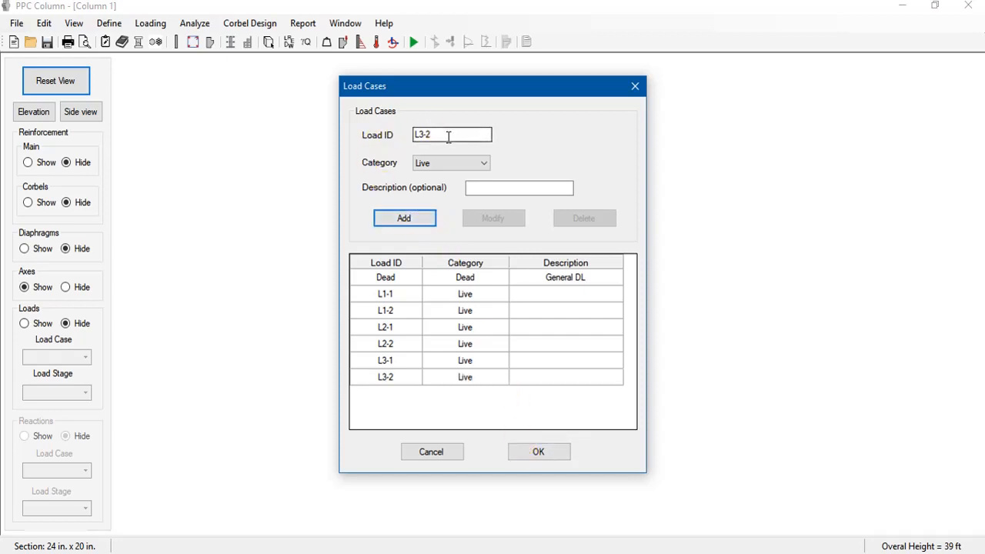
Add a load case named Earth in the Earth category and accept the load case list
left_click_drag(449, 134, 376, 134)
type("Earth")
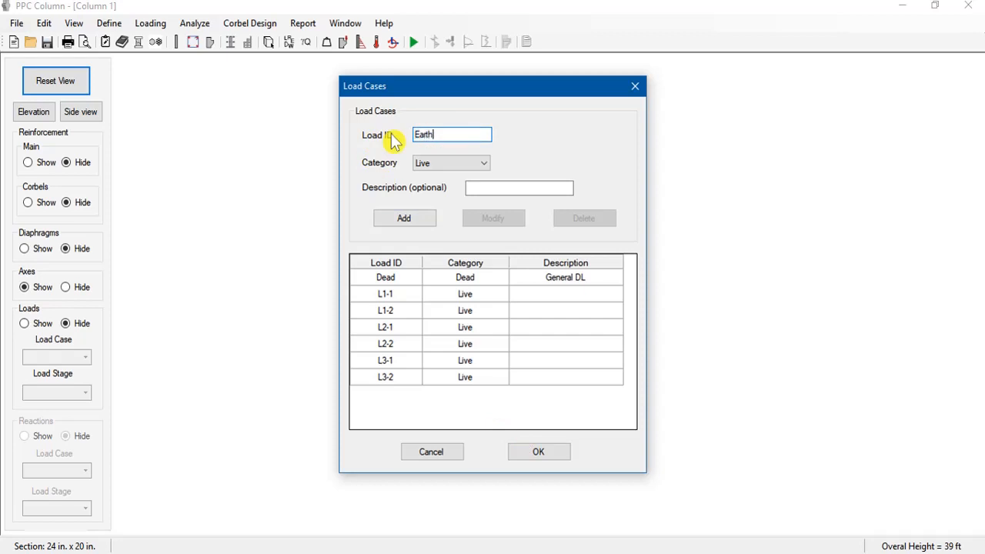
left_click(453, 164)
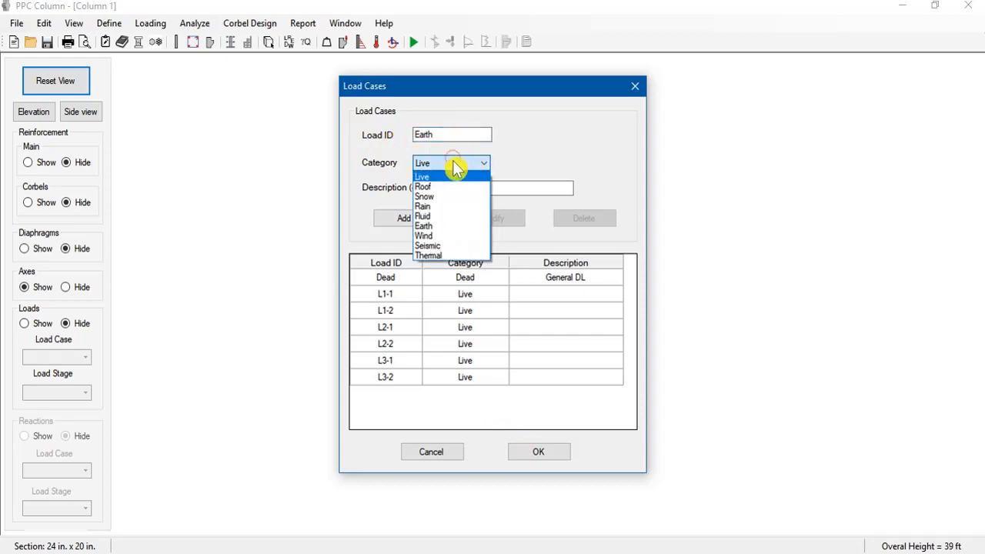
left_click(448, 225)
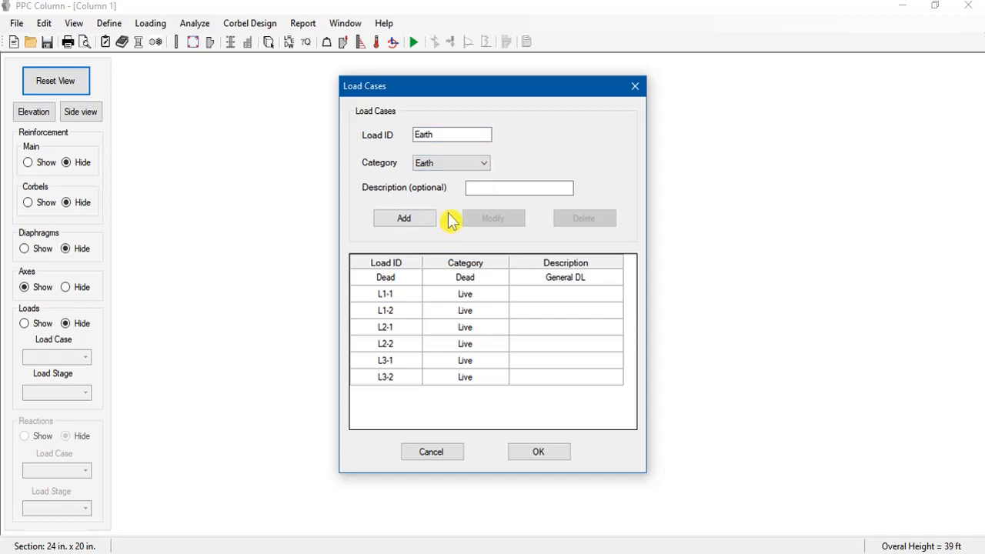
left_click(402, 218)
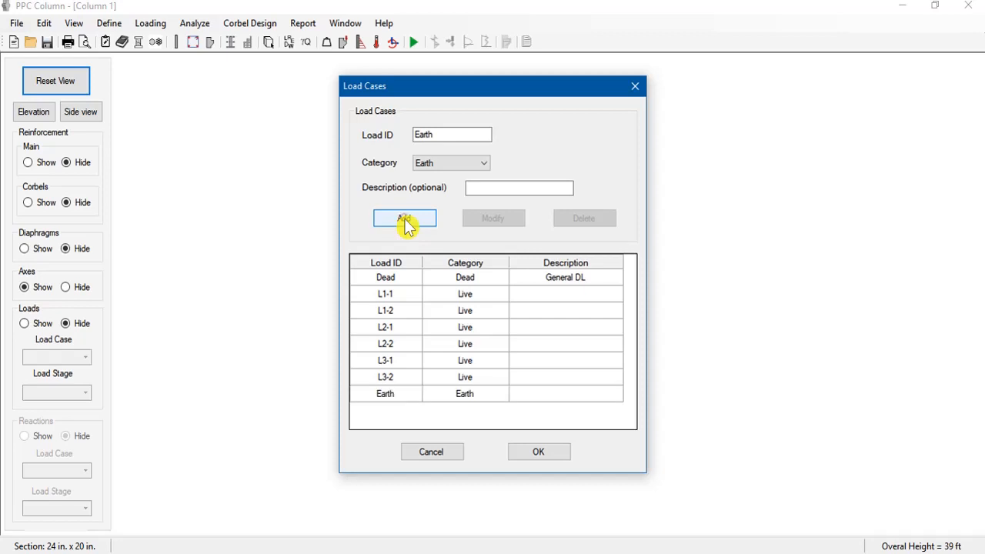
left_click(537, 456)
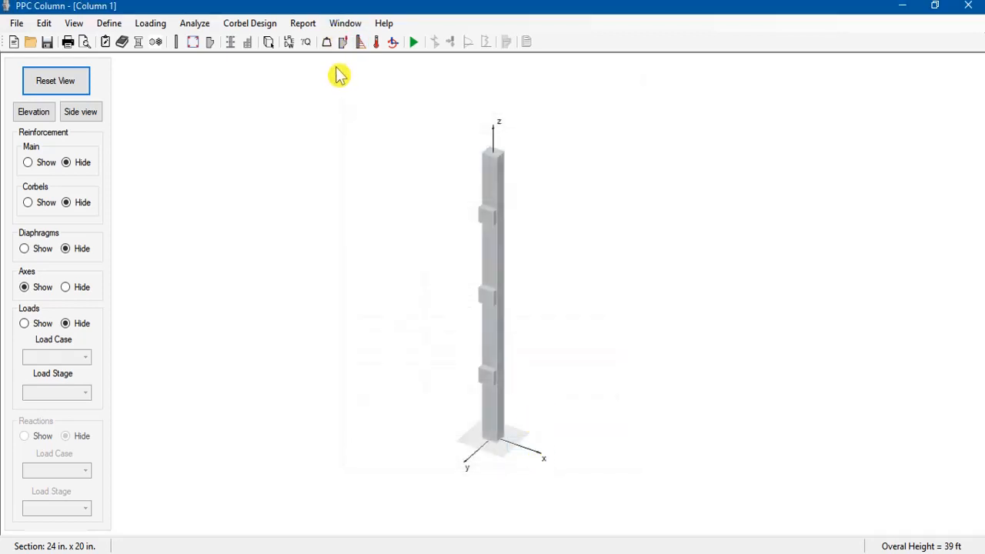
Accept the default ACI318-11 code load factors and include the column self weight in the Dead load case
left_click(306, 42)
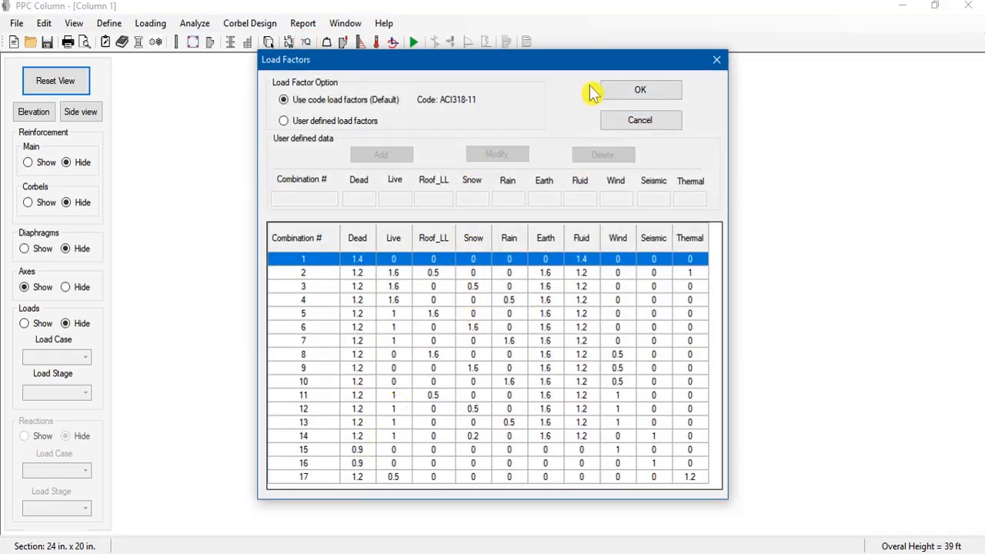
left_click(611, 92)
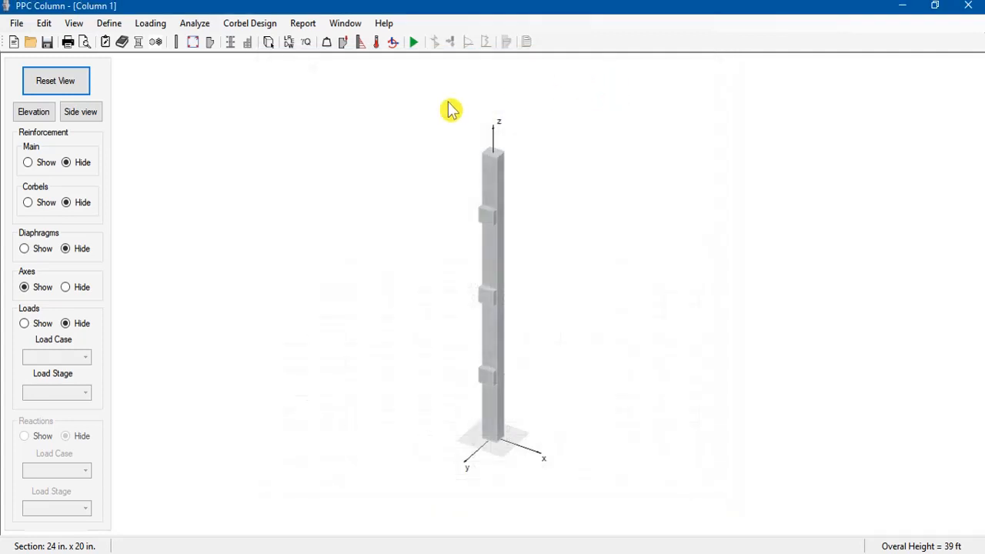
left_click(327, 43)
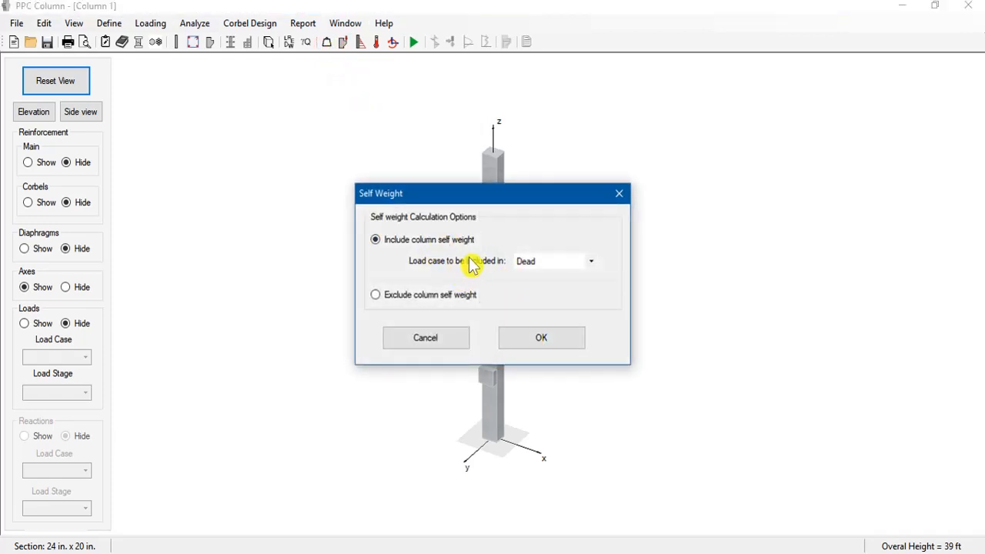
left_click(531, 346)
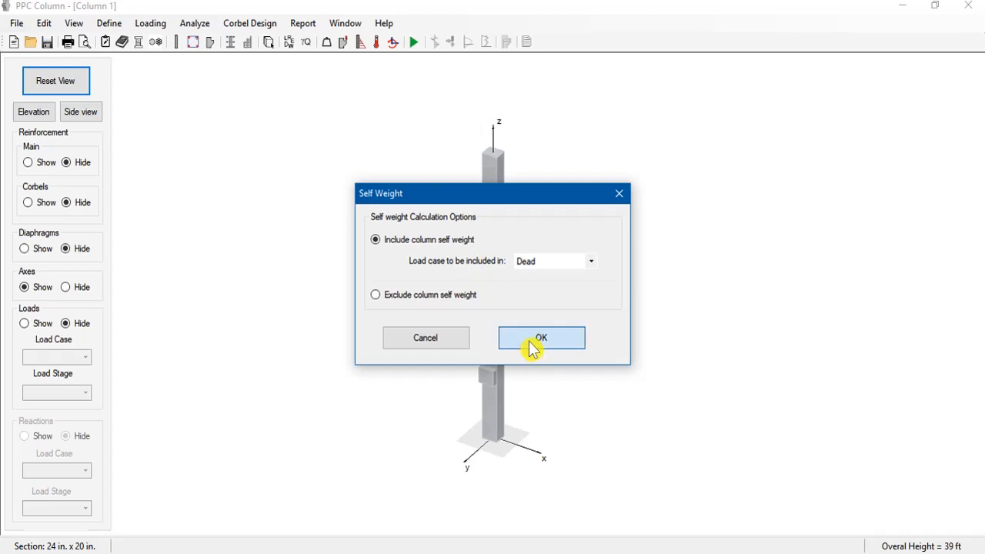
left_click(532, 346)
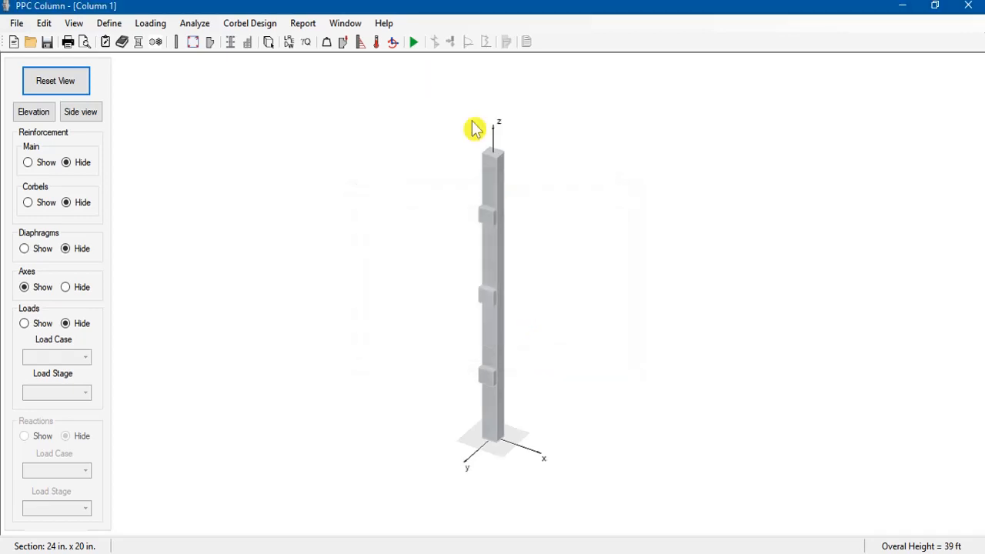
Add a St.1 Dead load on corbel A with P=40 kips, a=6 in, e=-6 in, F=-5 kips, d1=12 in and d=60 in
left_click(344, 40)
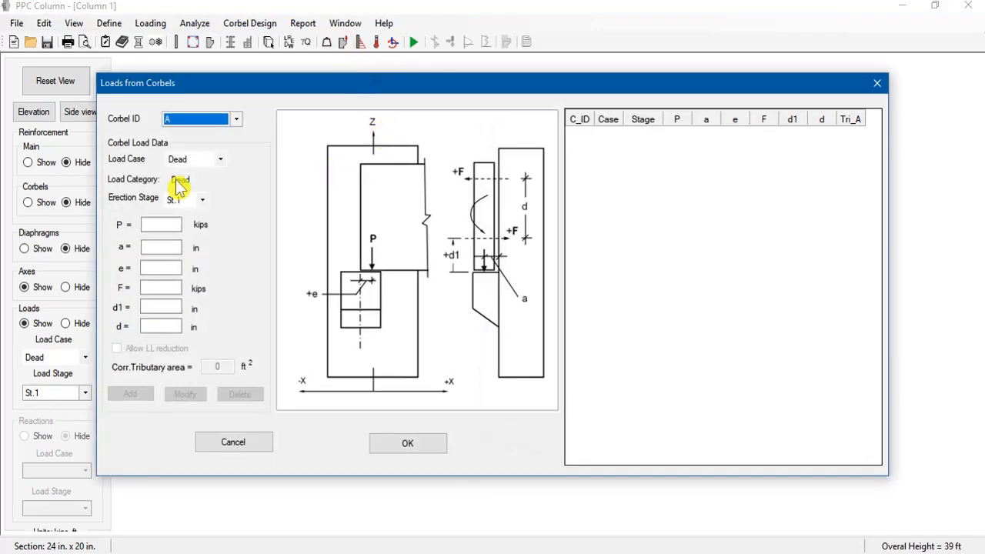
left_click(178, 225)
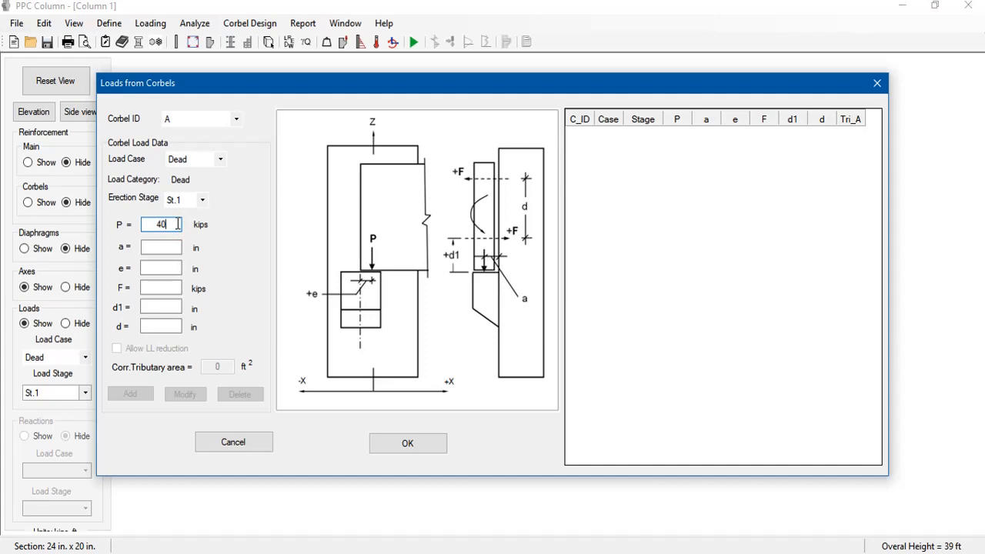
left_click(160, 247)
left_click(166, 292)
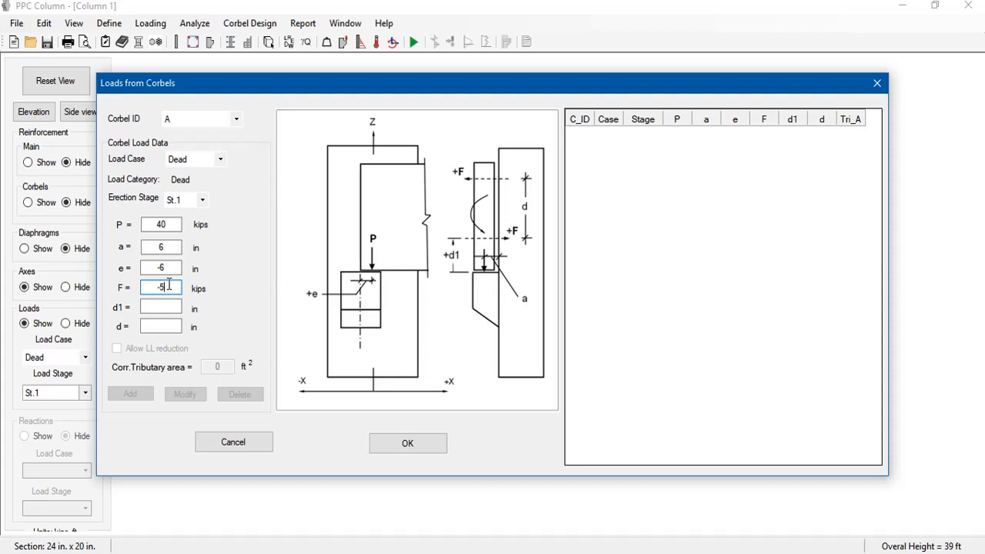
left_click(175, 304)
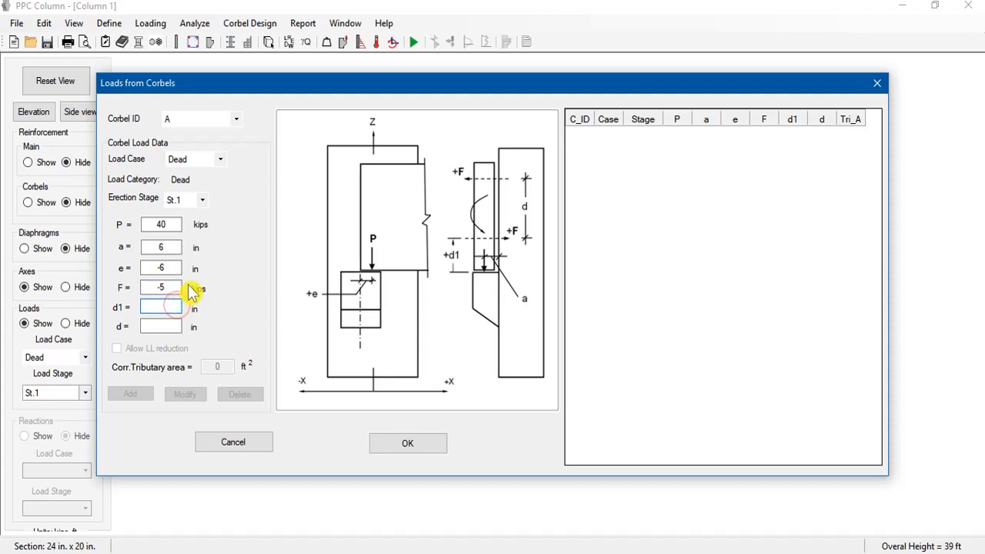
type("12")
left_click(169, 327)
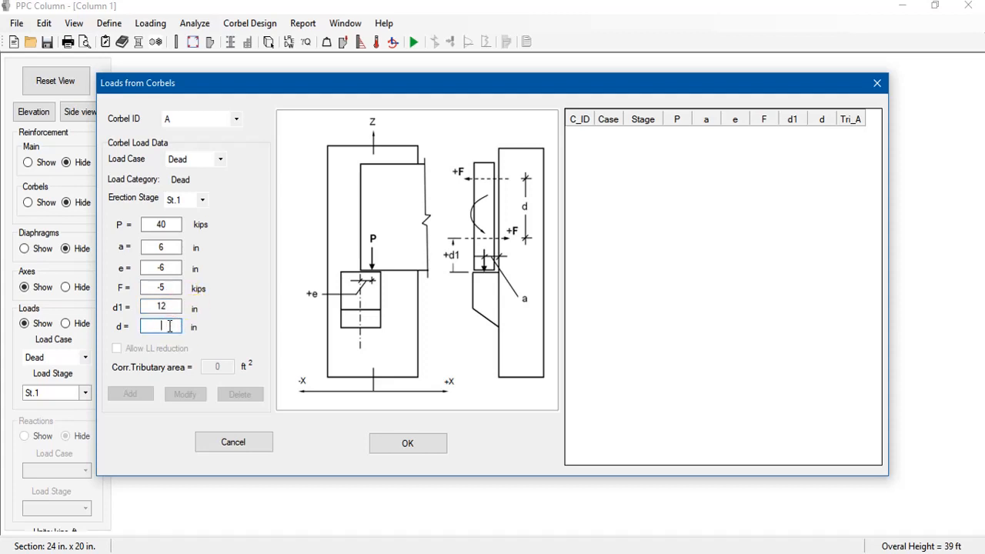
type("60")
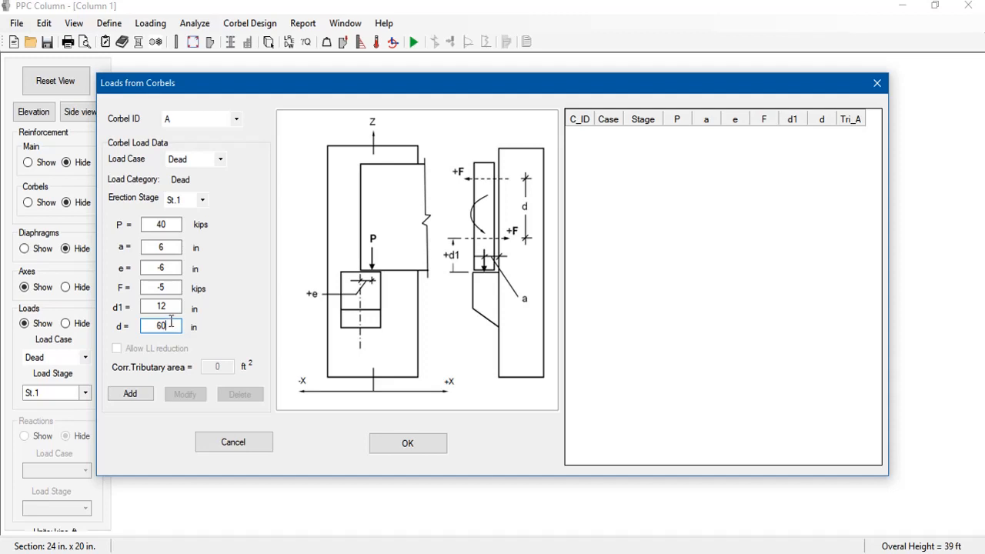
left_click(131, 394)
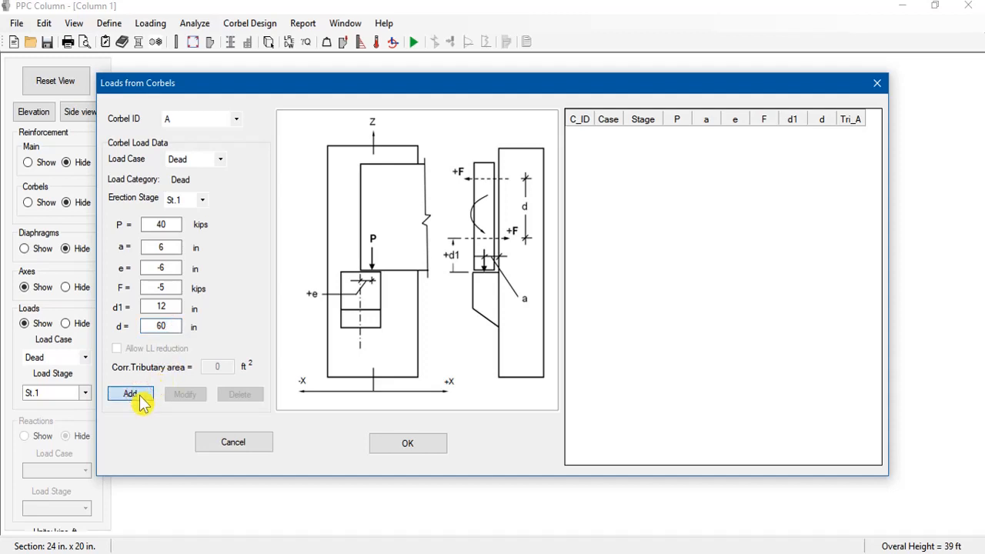
Add a second St.1 Dead load on corbel A with P=75 kips, e=6 in and F=-10 kips, and accept the corbel loads
left_click(608, 137)
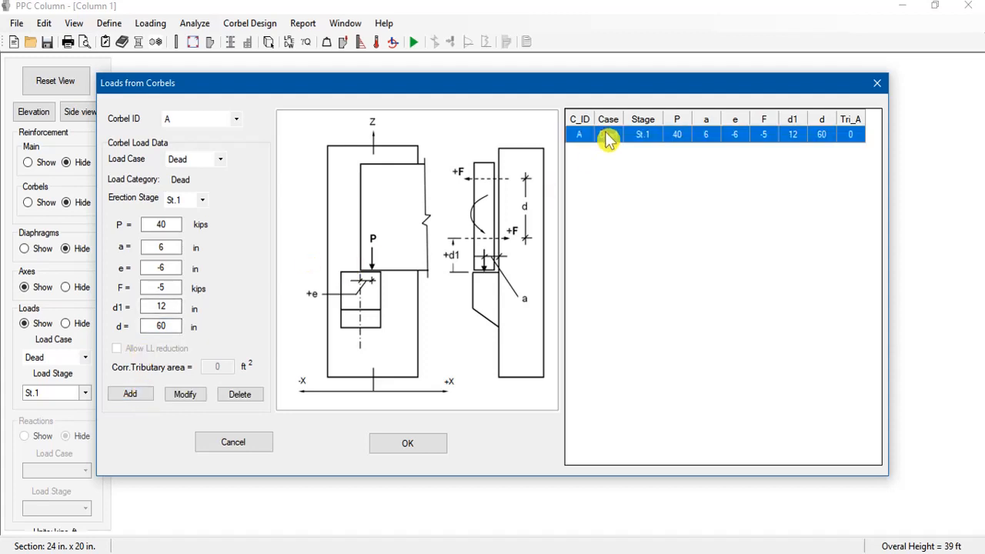
left_click_drag(153, 224, 177, 230)
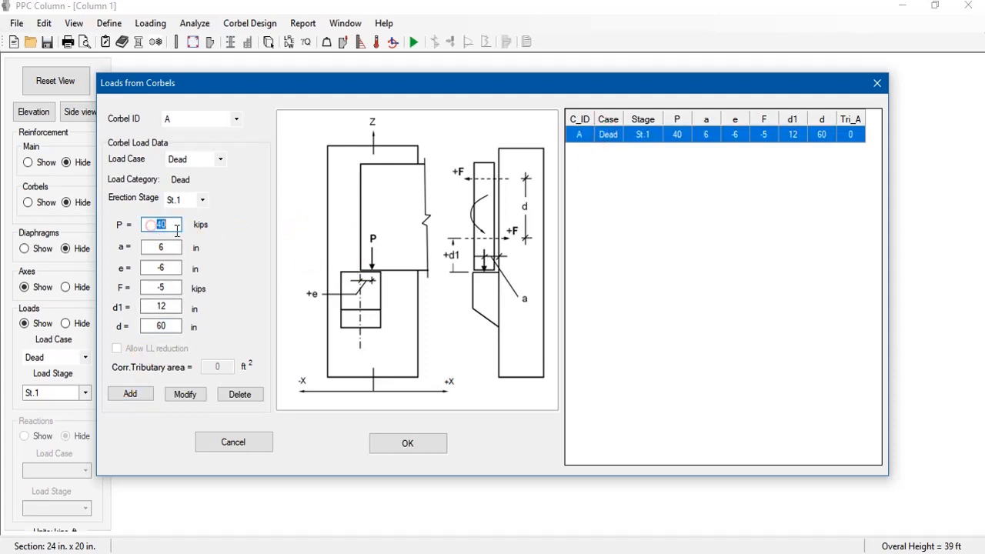
type("75")
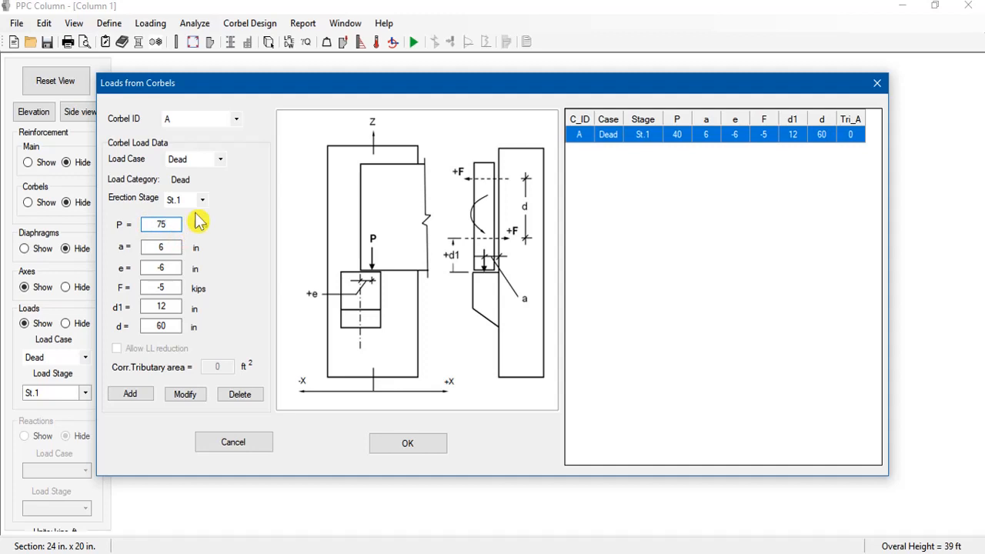
left_click(164, 287)
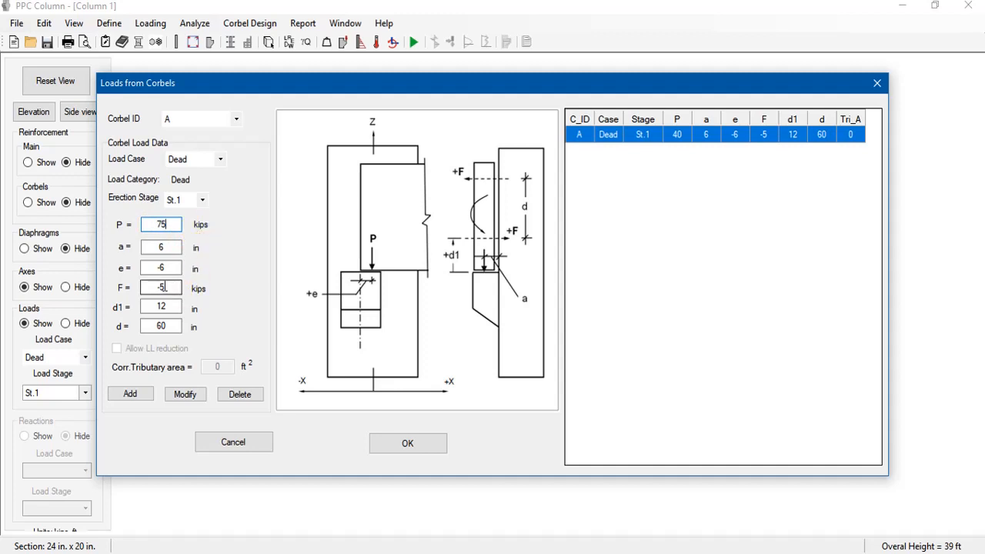
double_click(162, 286)
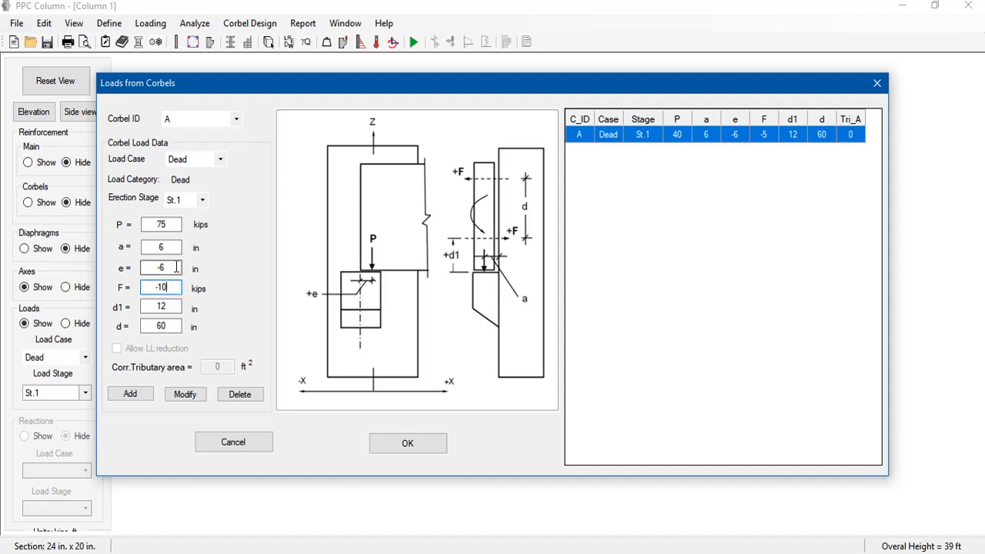
type("6")
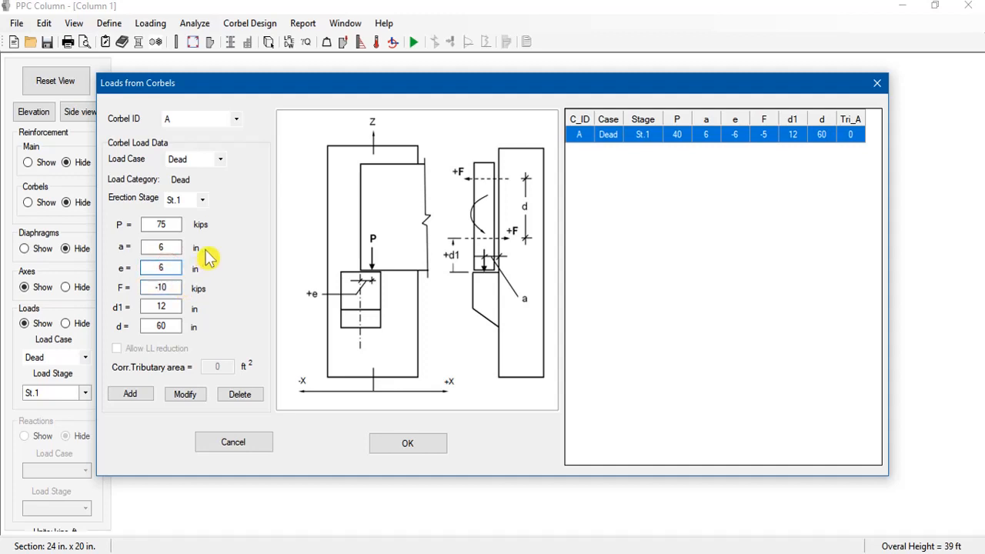
left_click(131, 394)
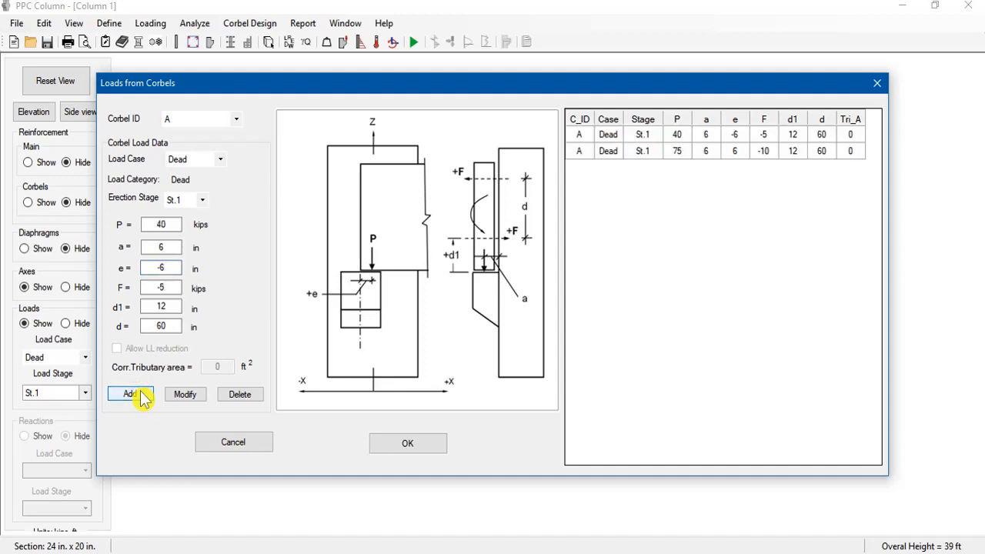
left_click(404, 446)
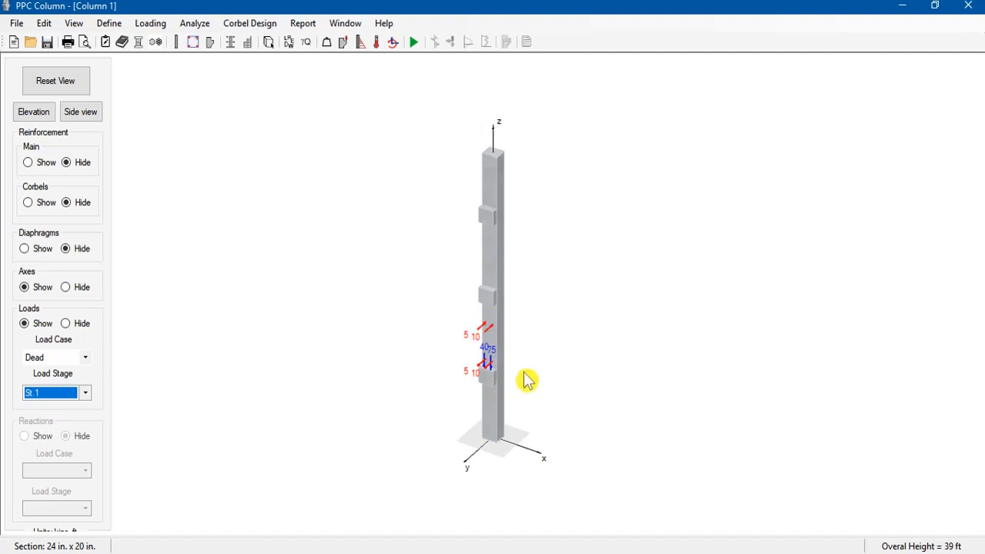
Reuse corbel A's 40 kip Dead load data to add the same load on corbel B at erection stage St.2
left_click(346, 45)
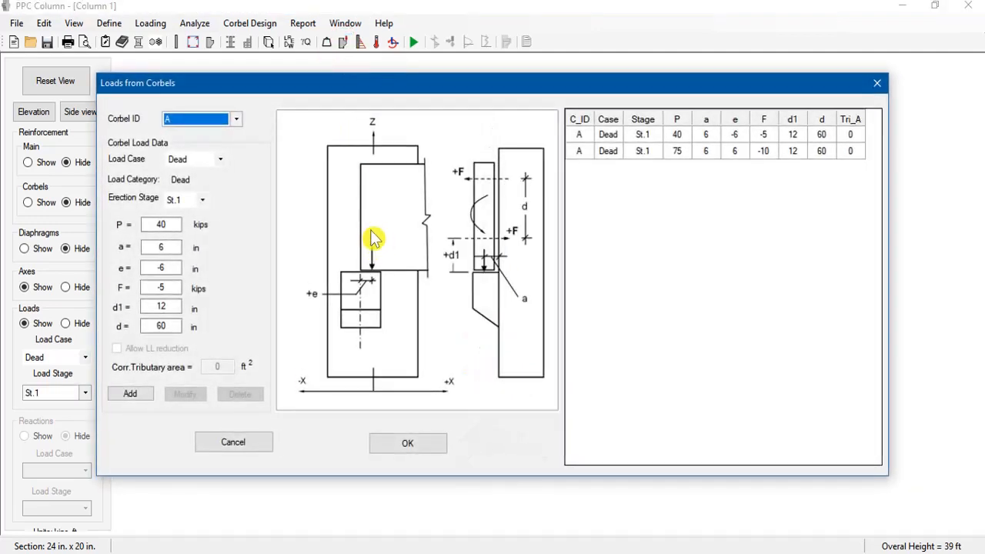
left_click(638, 136)
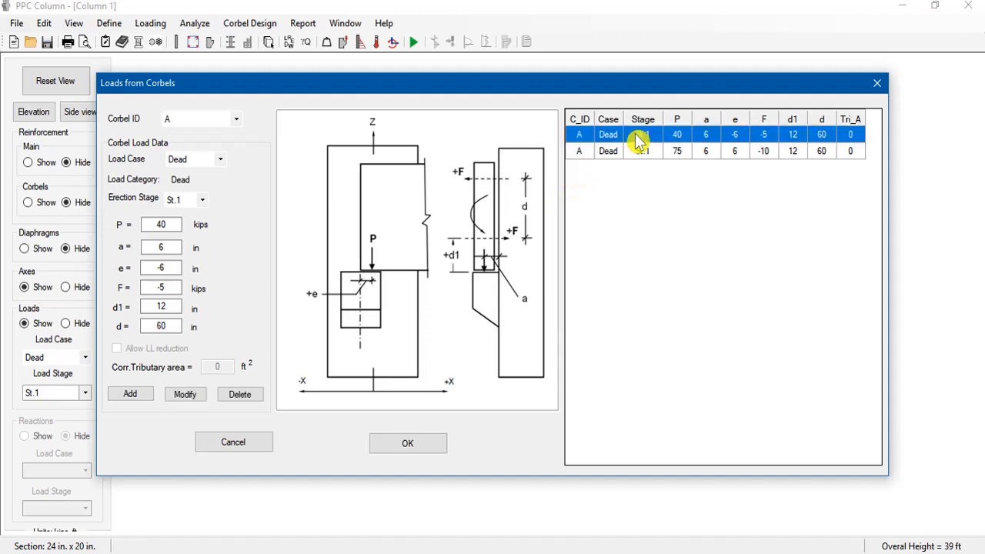
left_click(195, 122)
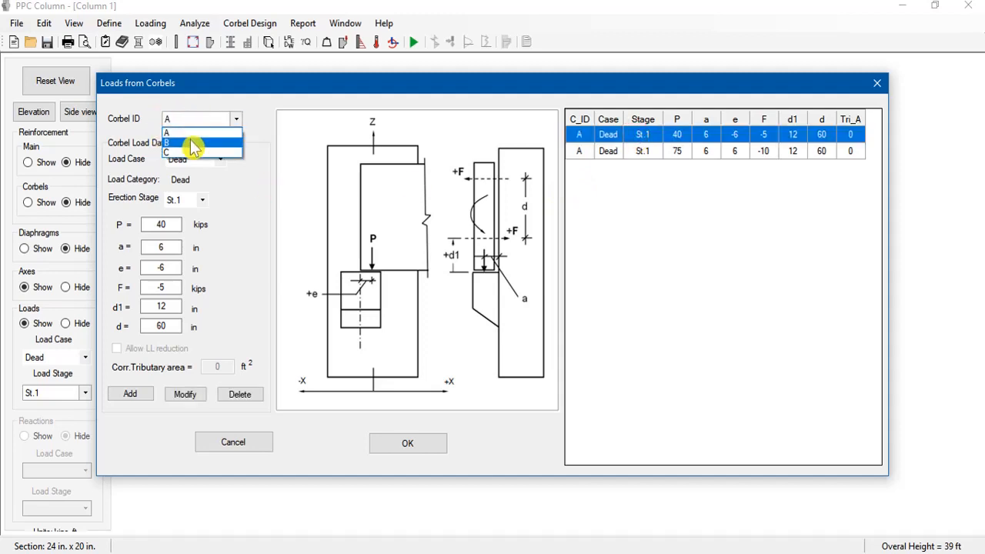
left_click(192, 143)
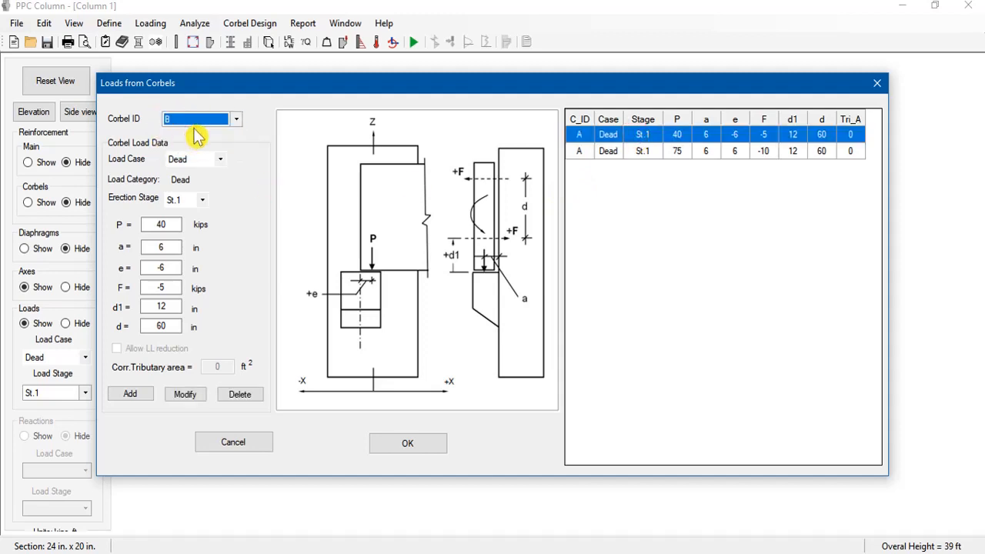
left_click(202, 200)
left_click(194, 223)
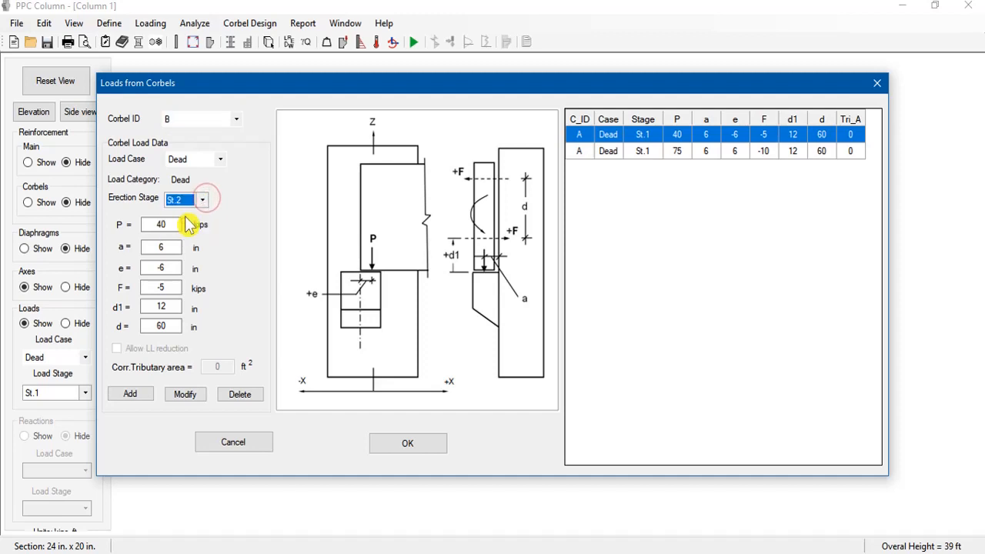
left_click(147, 398)
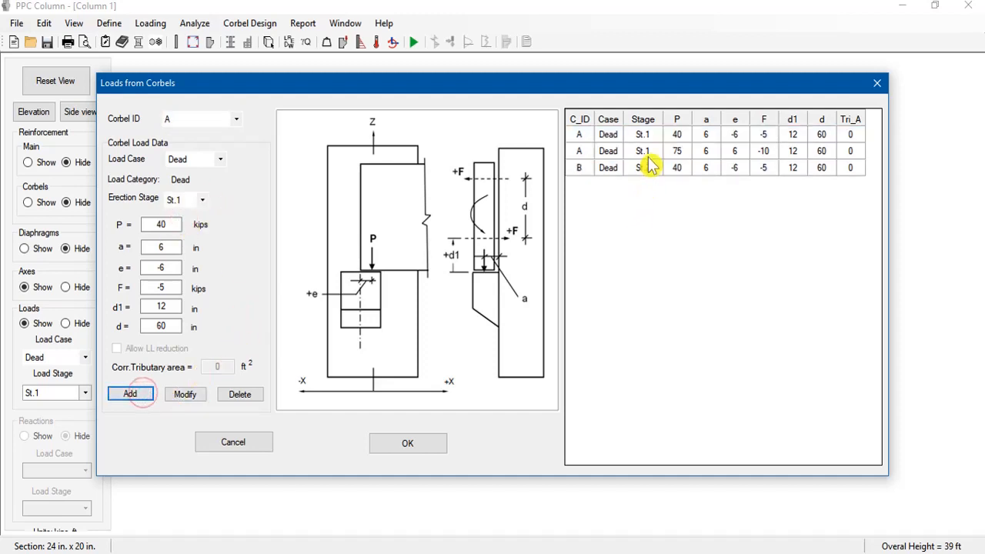
Reuse corbel A's 75 kip Dead load data to add the same load on corbel B at erection stage St.2
left_click(642, 152)
left_click(201, 120)
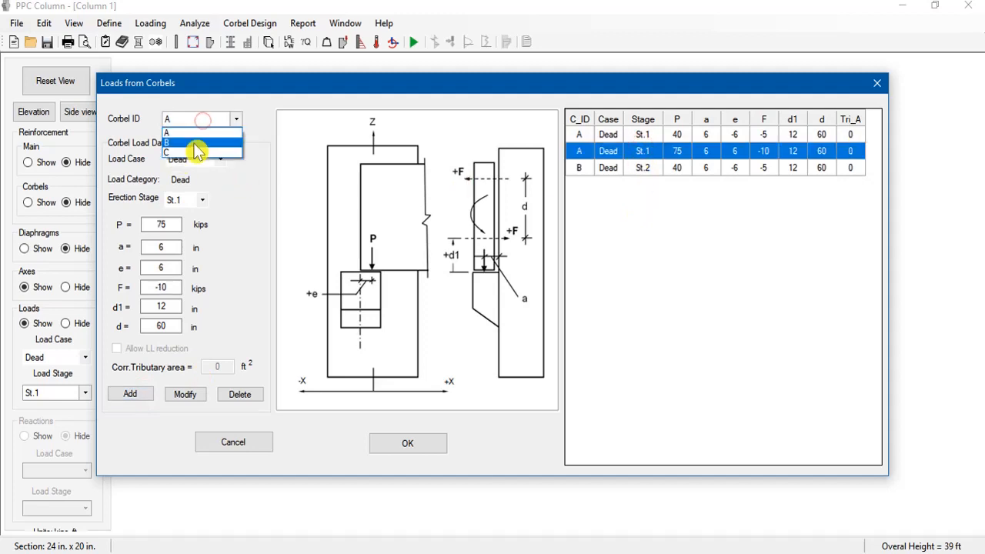
left_click(197, 149)
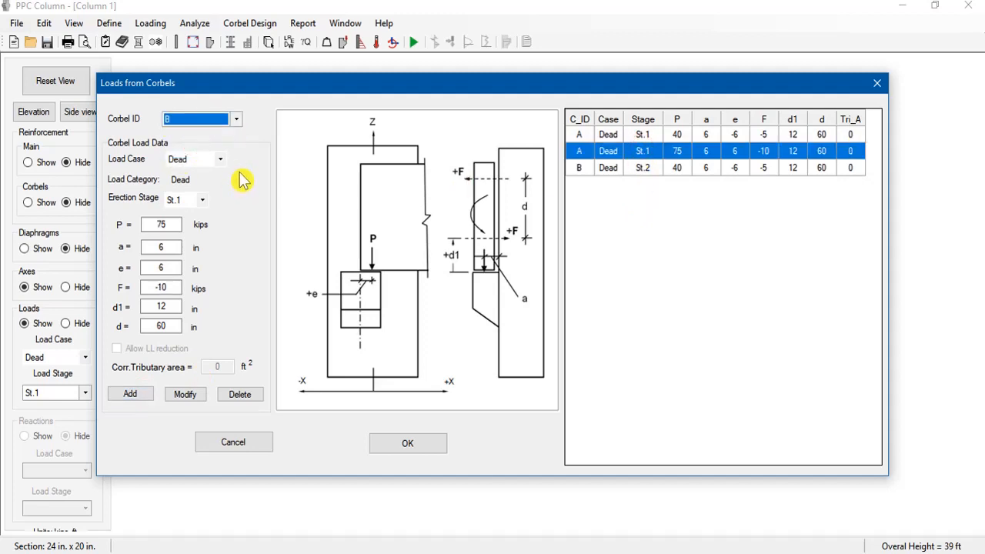
left_click(202, 200)
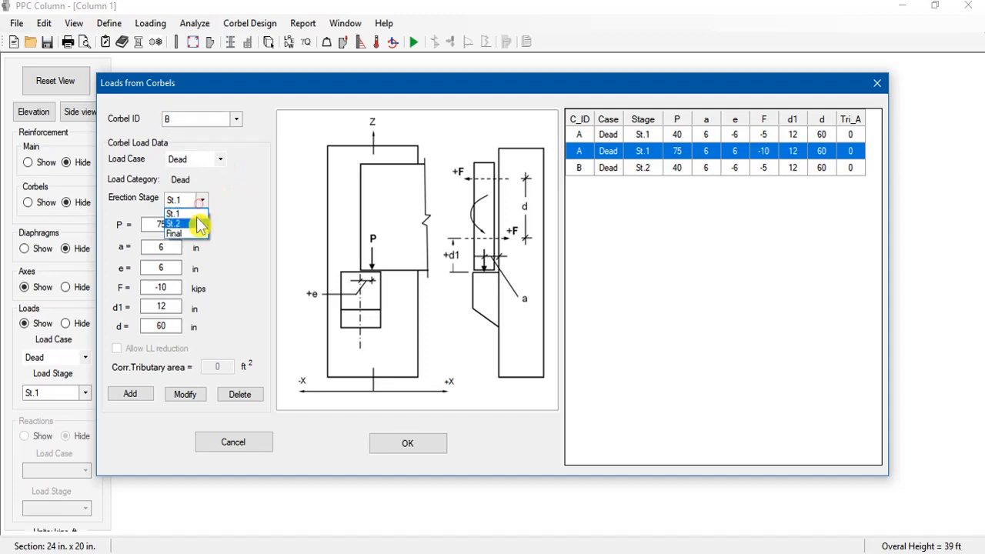
left_click(197, 226)
left_click(133, 396)
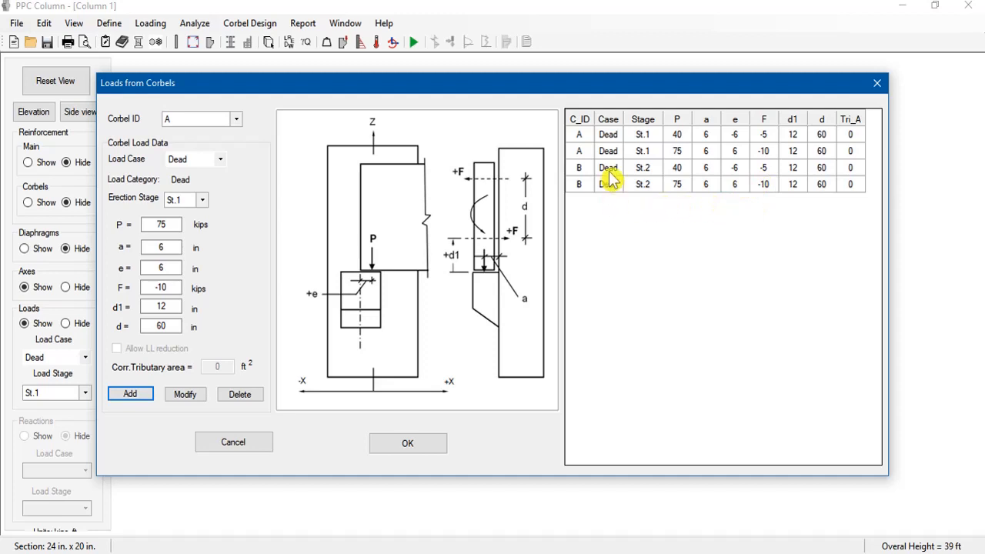
Reuse corbel B's 40 kip load data to add a Dead load on corbel C at the Final stage
left_click(607, 171)
left_click(198, 121)
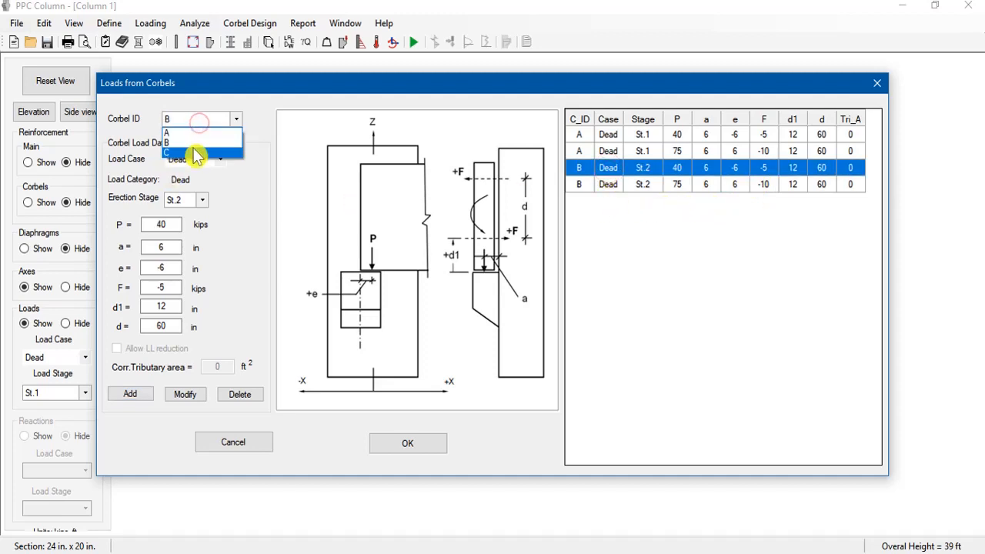
left_click(196, 153)
left_click(212, 161)
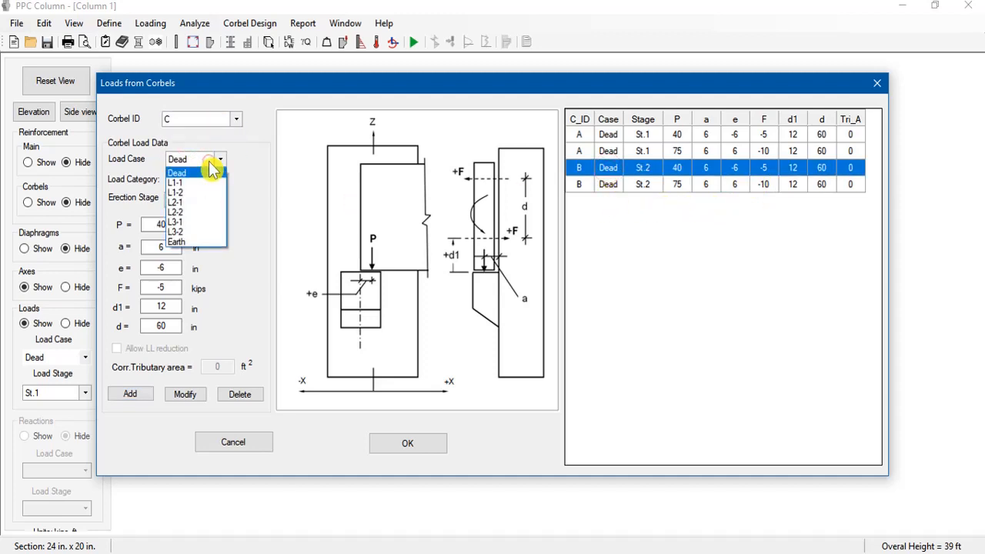
left_click(211, 165)
left_click(194, 200)
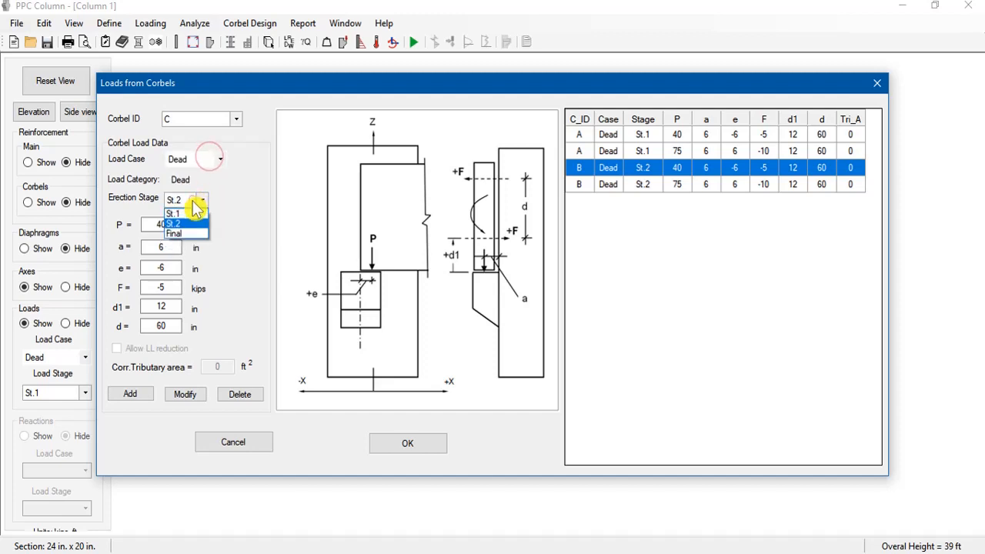
left_click(194, 235)
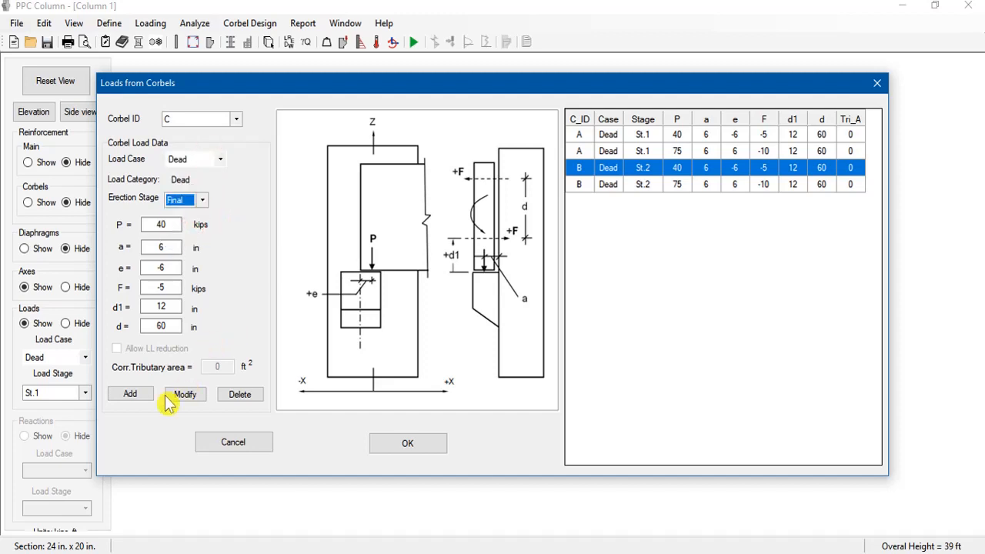
left_click(131, 394)
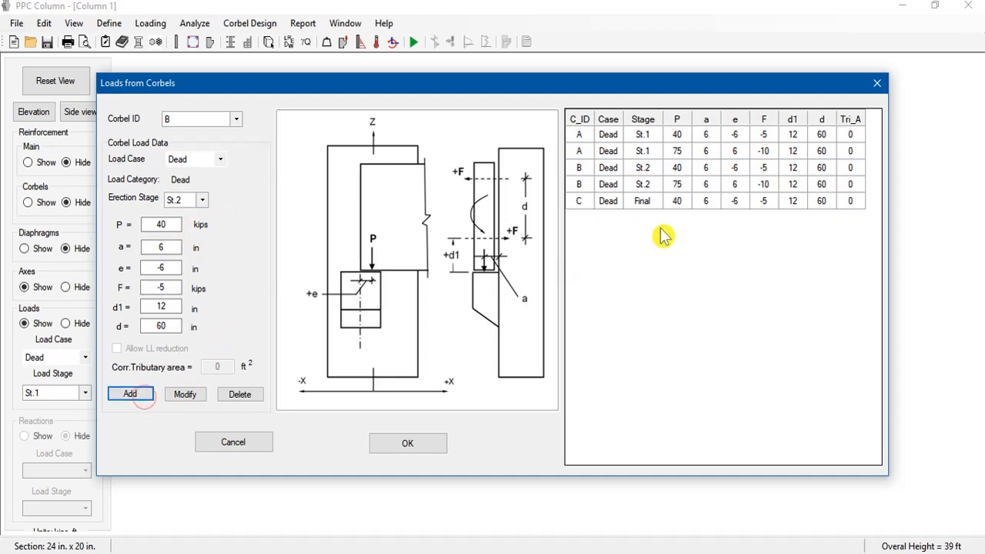
Reuse corbel A's 75 kip load data to add a Final-stage Dead load on corbel C, and accept the corbel loads
left_click(650, 152)
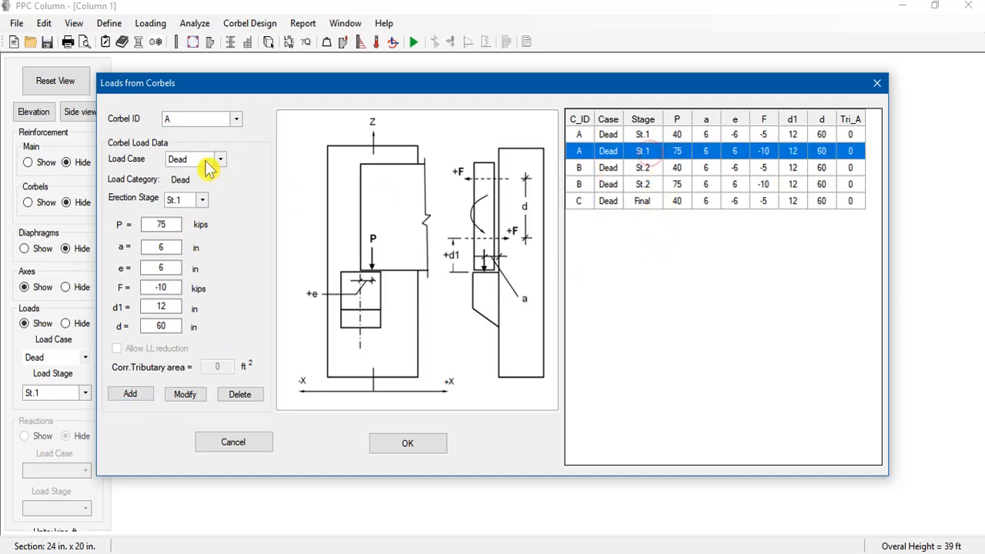
left_click(203, 200)
left_click(192, 234)
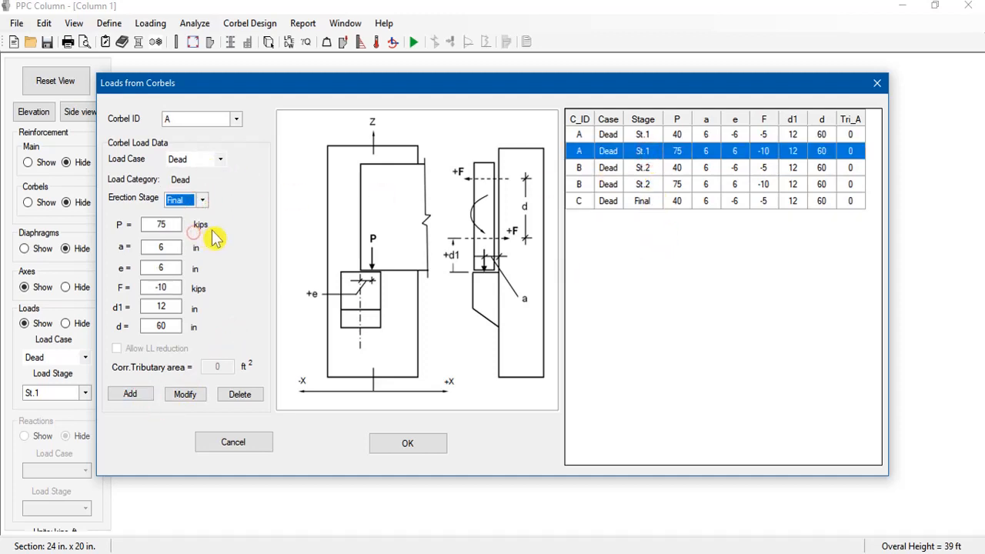
left_click(198, 121)
left_click(191, 152)
left_click(152, 388)
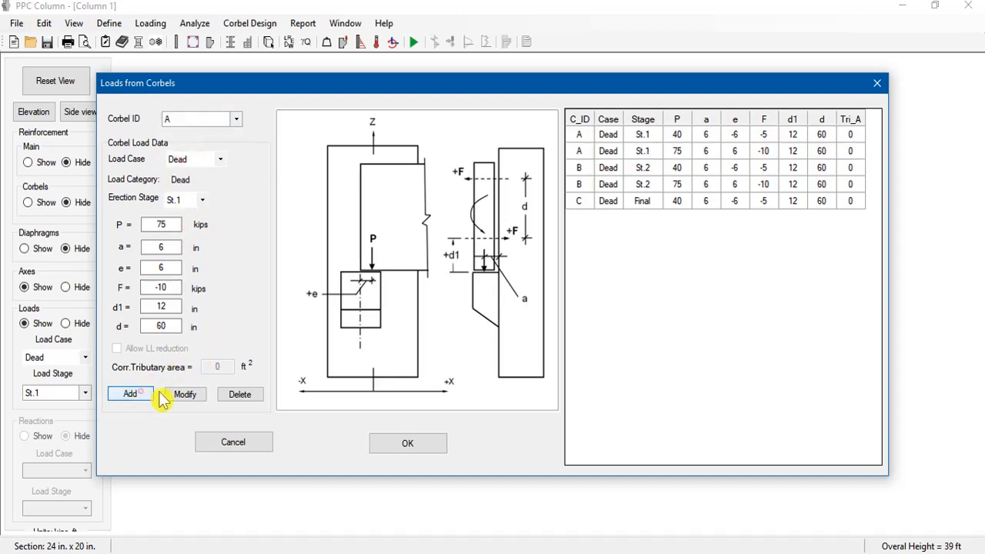
left_click(407, 444)
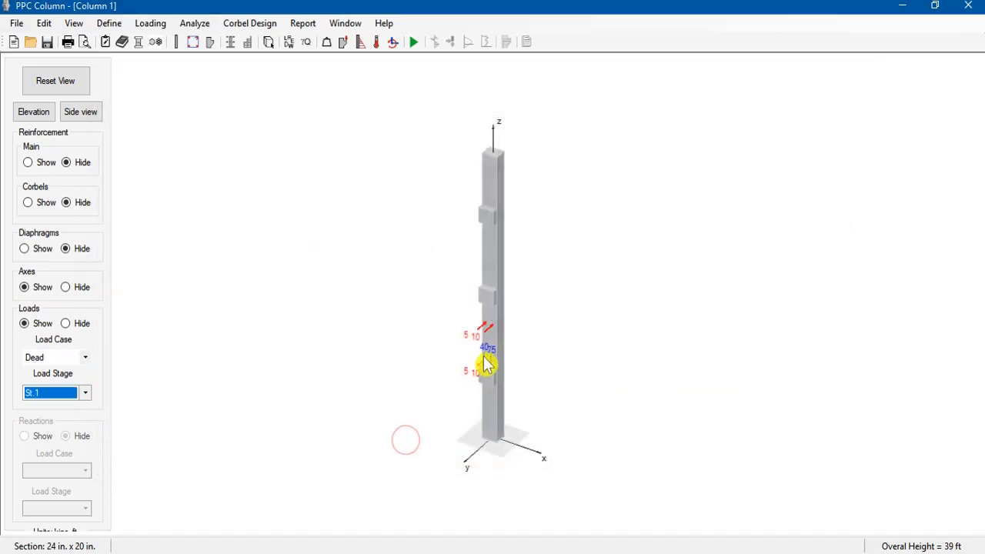
Display the Dead load case on the column model for load stage St.2 and the Final stage
left_click(34, 393)
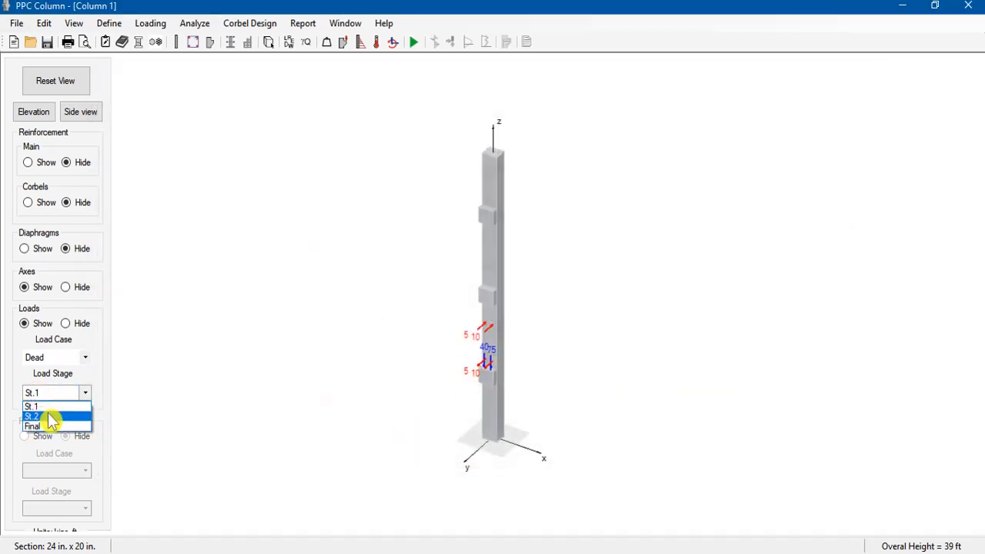
left_click(50, 417)
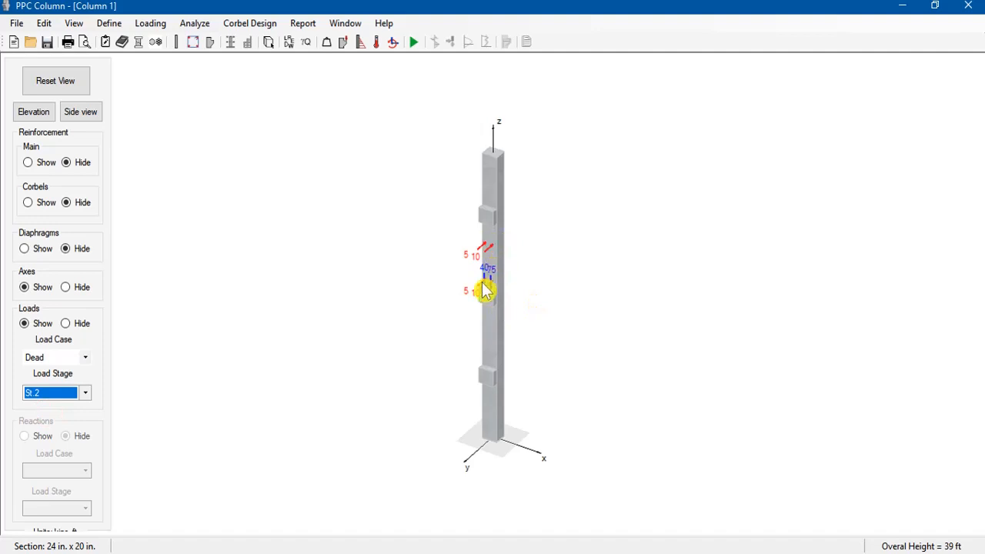
left_click(81, 397)
left_click(83, 397)
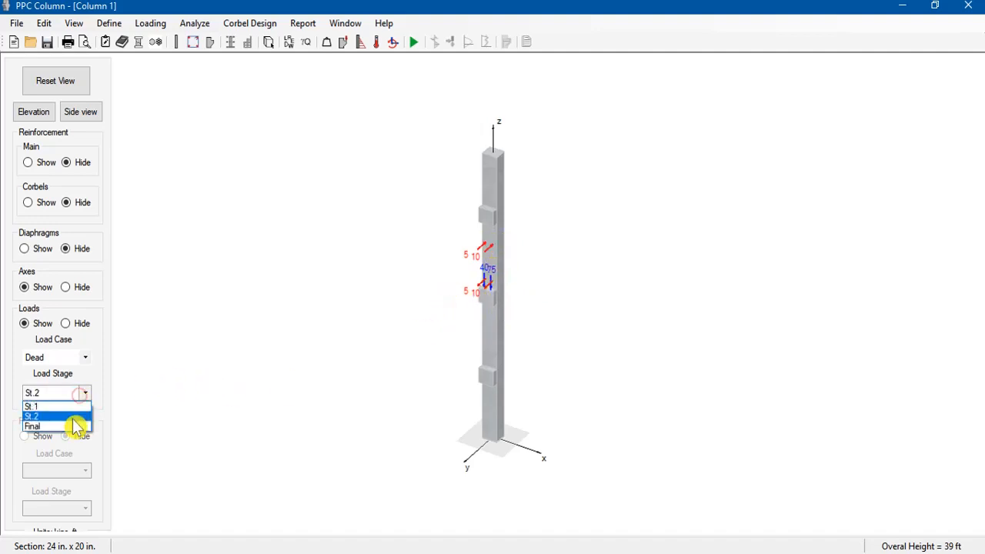
left_click(76, 426)
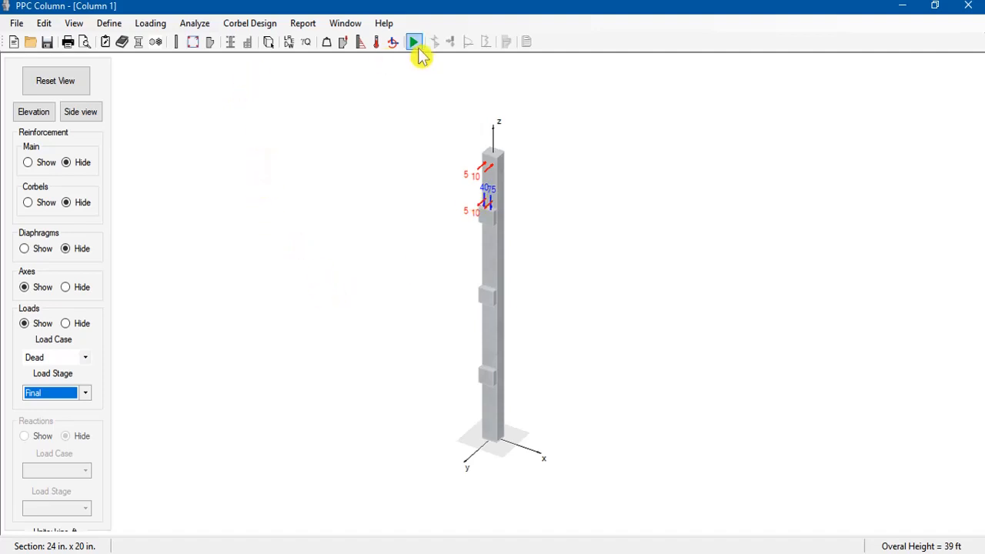
Reuse corbel A's 40 kip Dead load data to add an L1-1 live load on corbel A with P 14 kips and F -2.3 kips
left_click(343, 42)
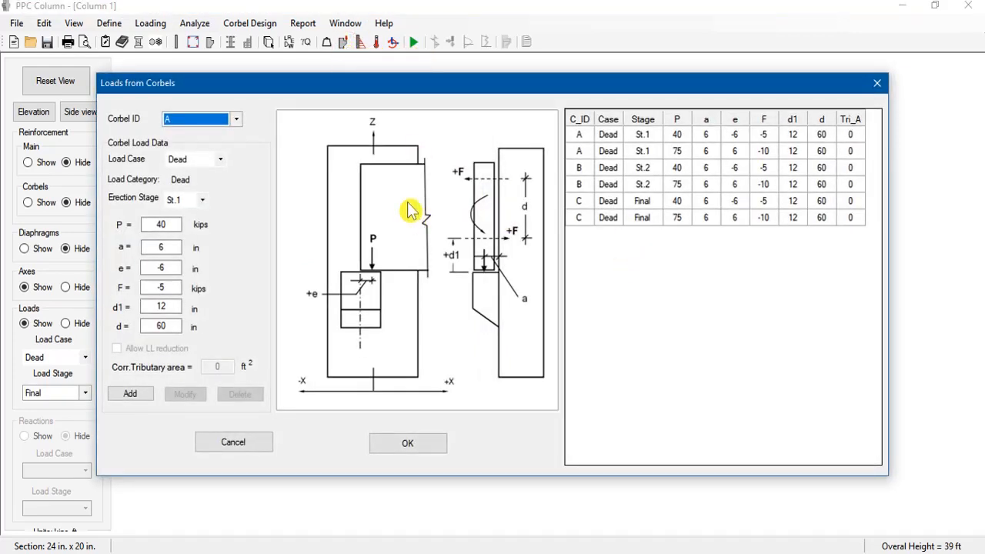
left_click(683, 140)
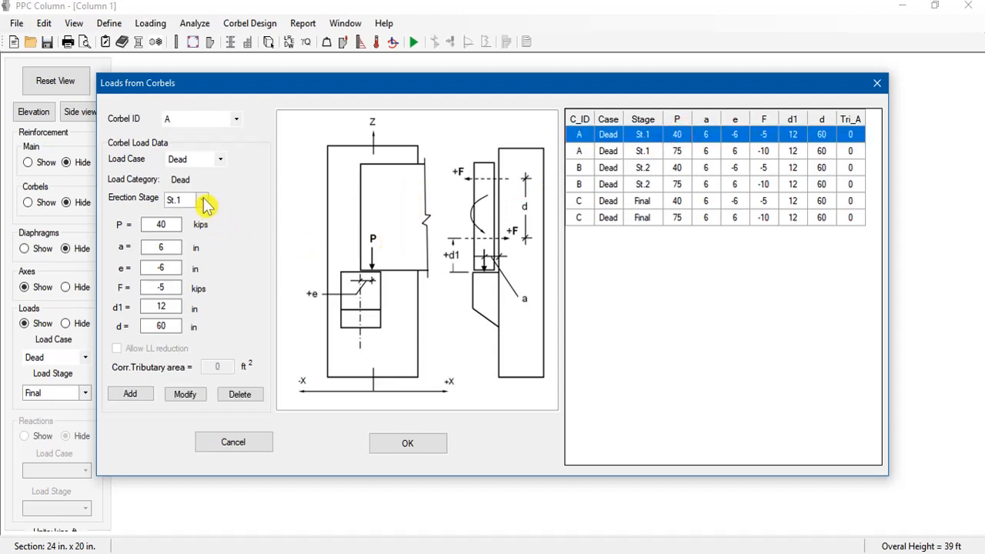
left_click(212, 168)
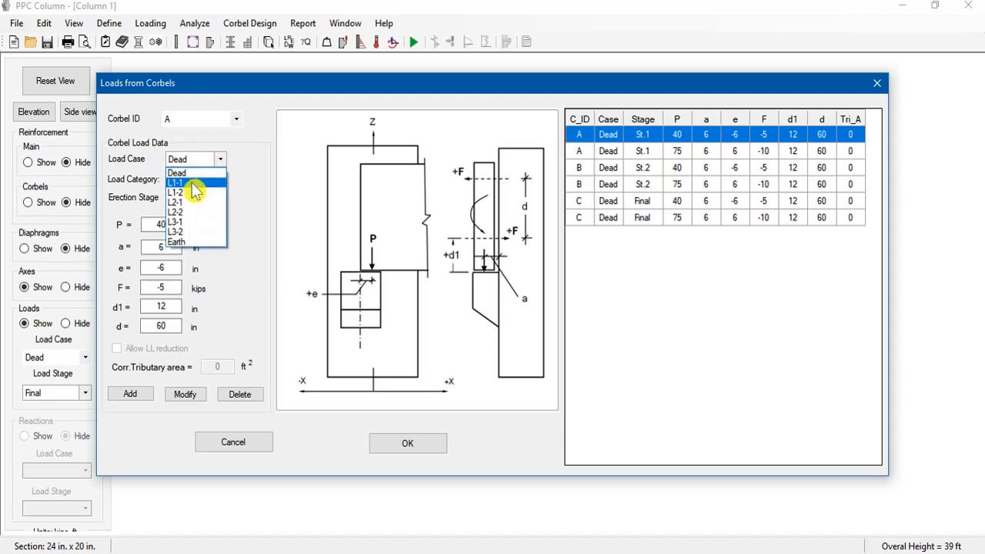
left_click(196, 183)
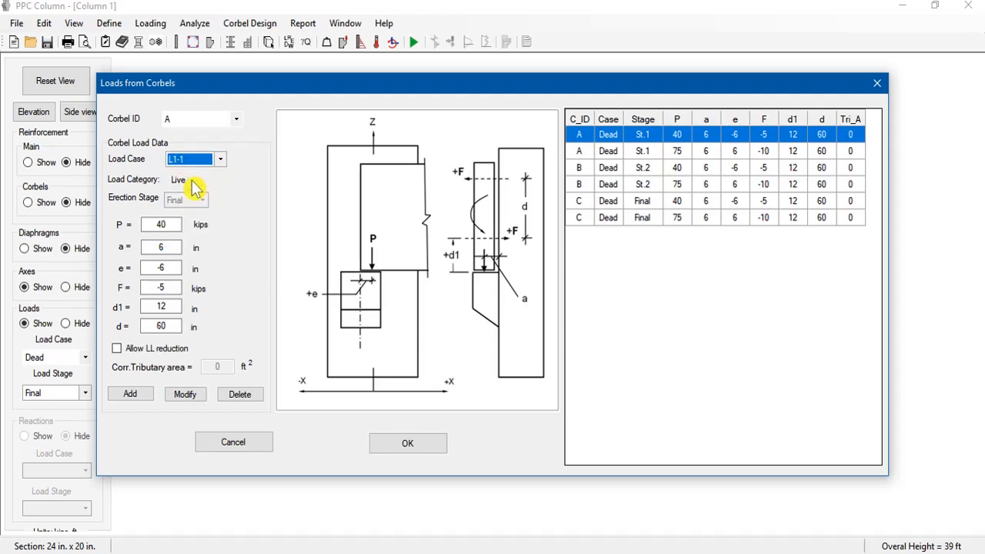
double_click(154, 224)
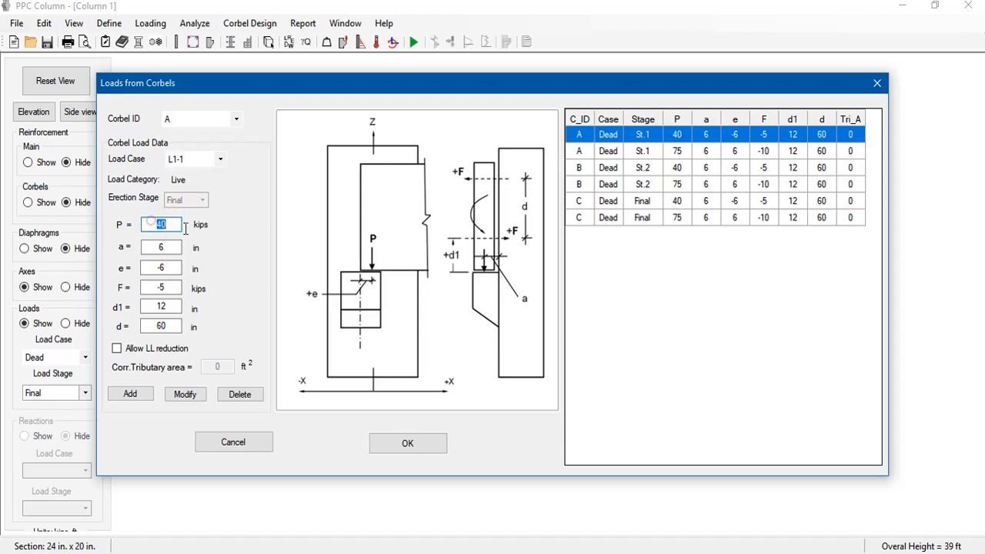
type("14")
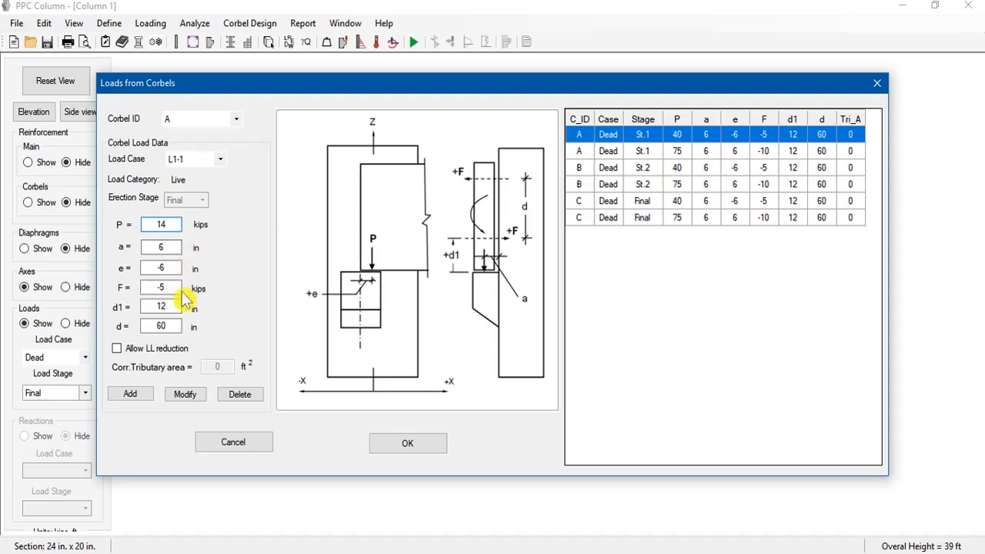
left_click(170, 287)
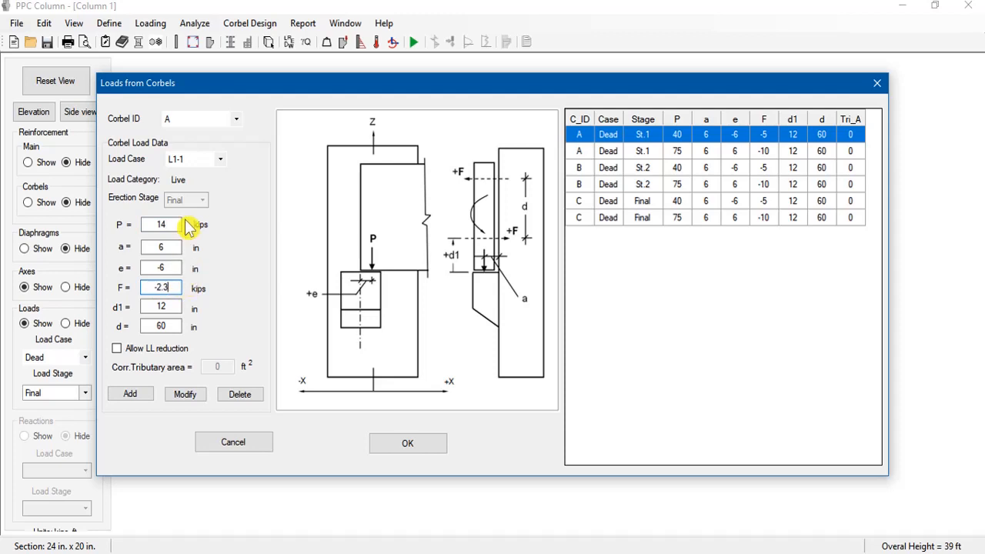
left_click(131, 394)
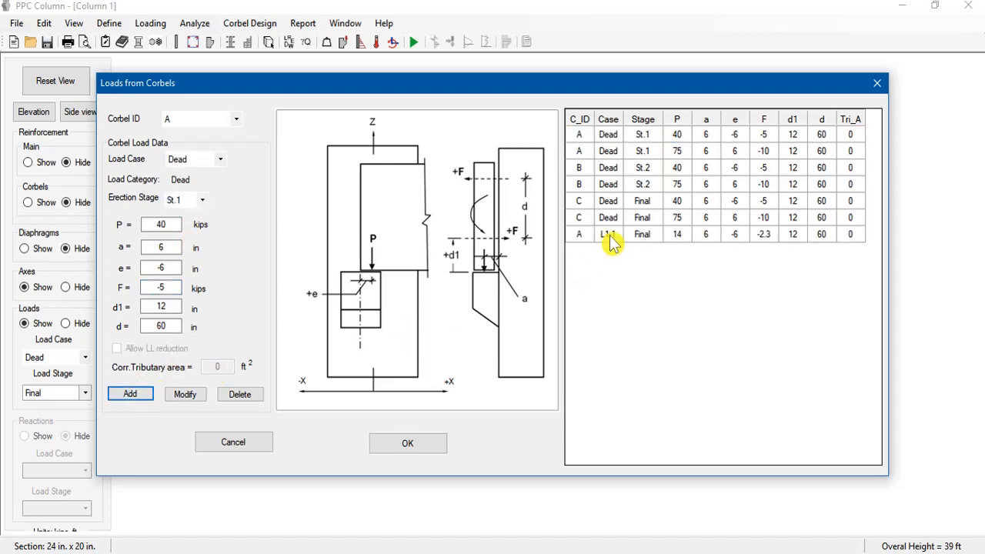
Reuse the L1-1 data to add an L1-2 load on corbel A with P 28 kips, e 6 in and F -4.6 kips, and accept the loads
left_click(608, 234)
left_click(219, 159)
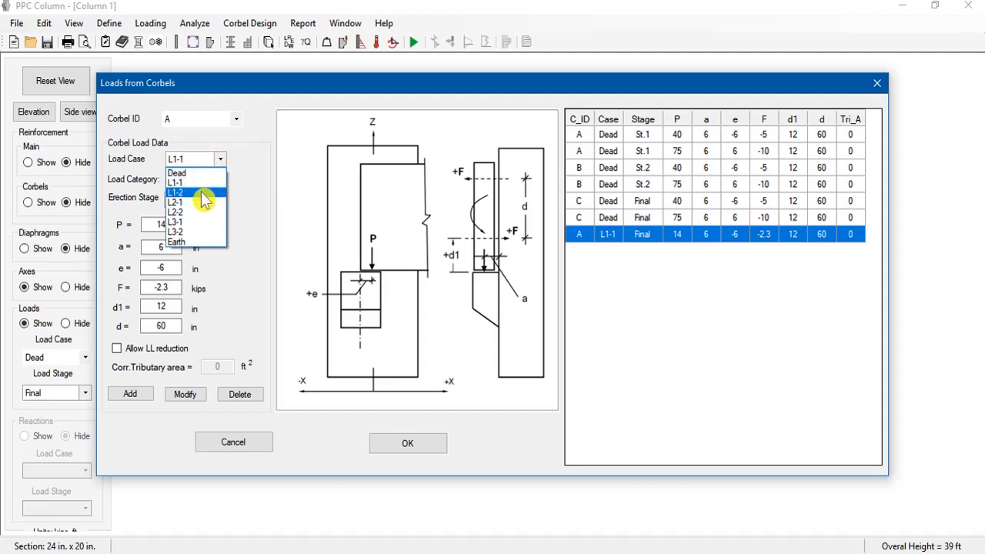
left_click(204, 194)
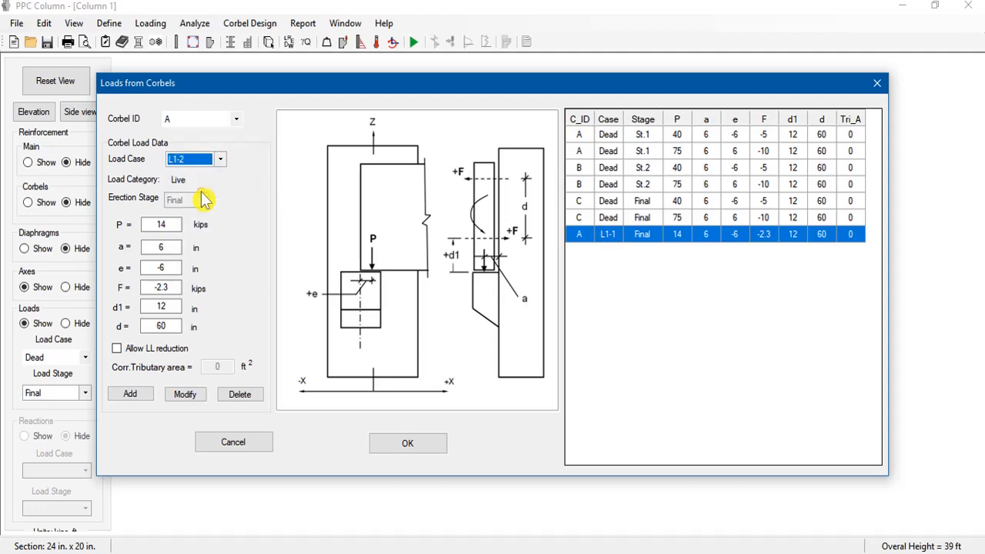
left_click(131, 394)
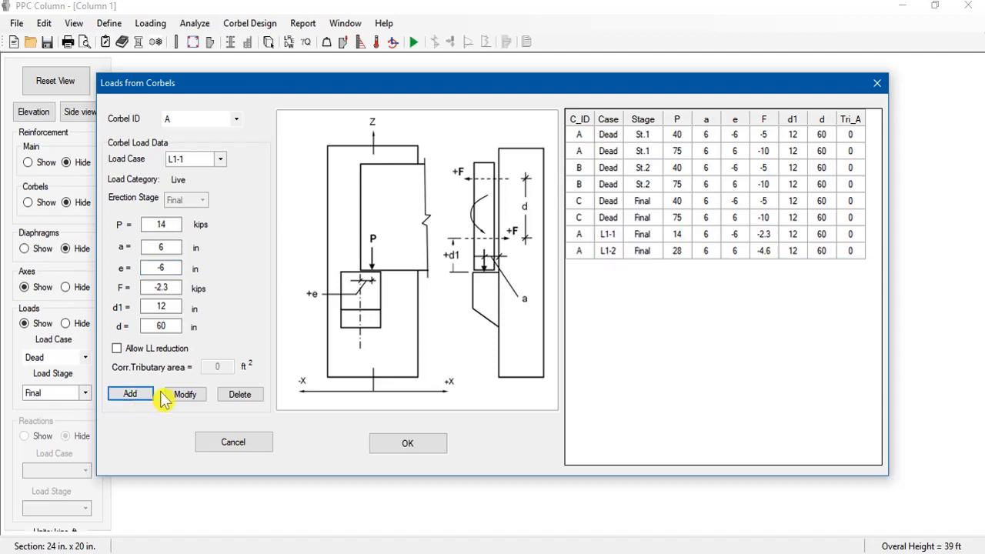
left_click(407, 447)
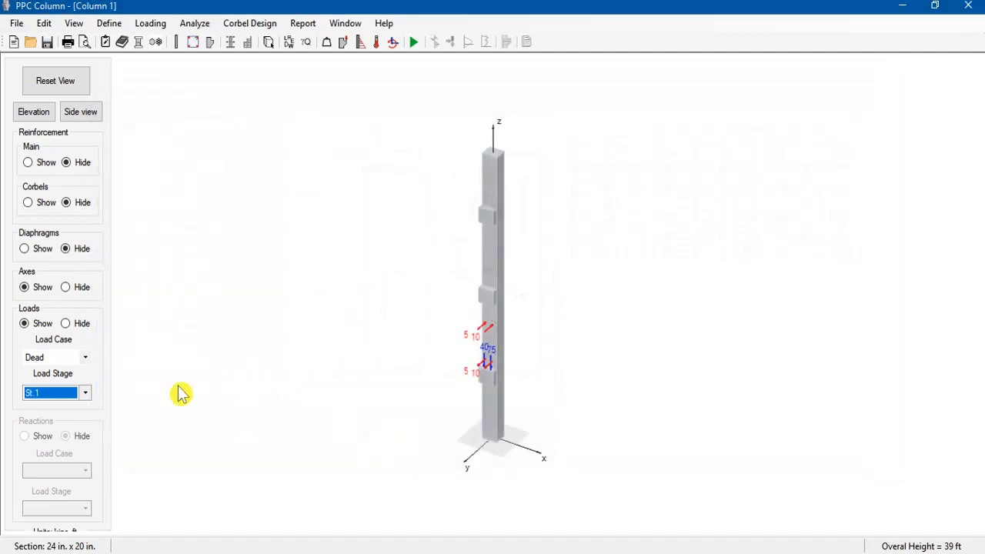
Display the L1-1 and L1-2 live load cases on the column model
left_click(72, 359)
left_click(73, 370)
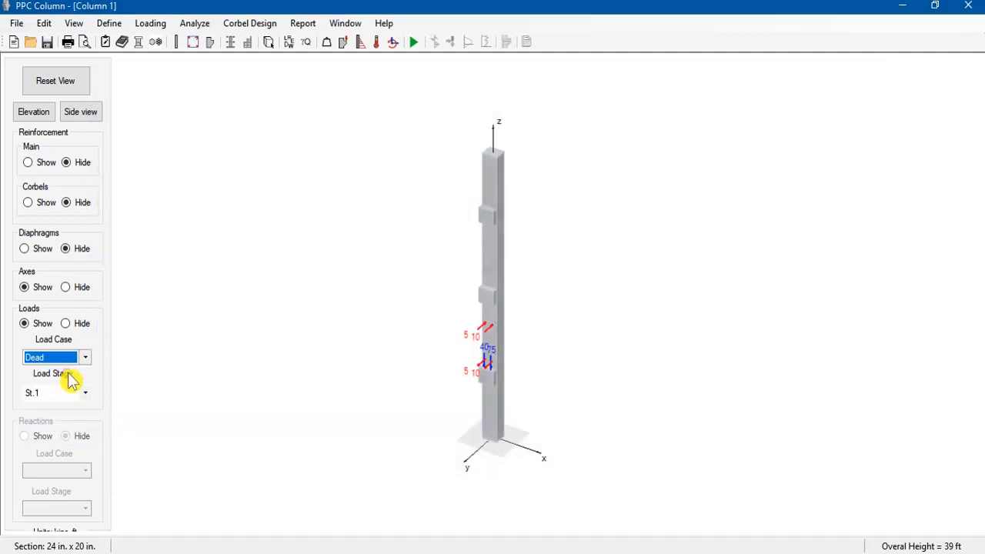
left_click(80, 359)
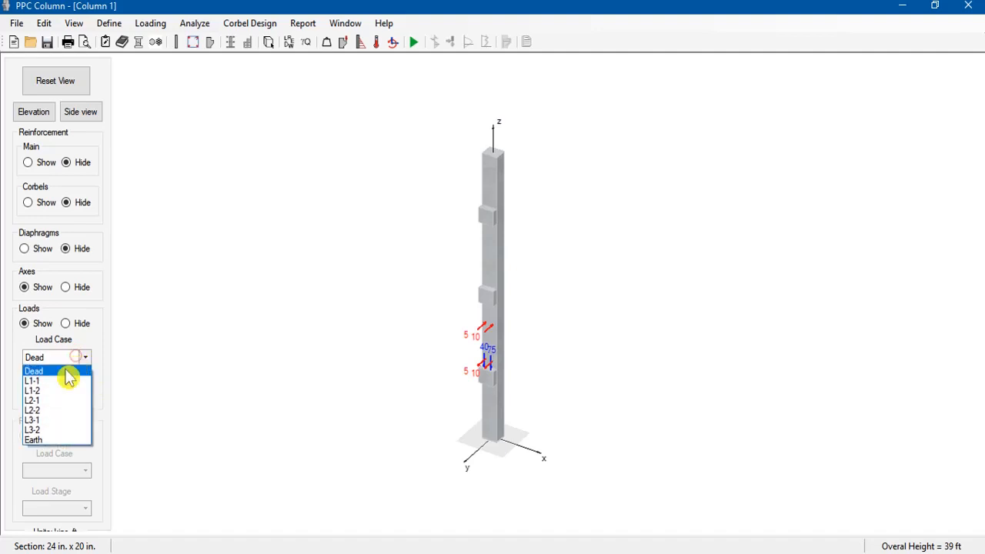
left_click(65, 381)
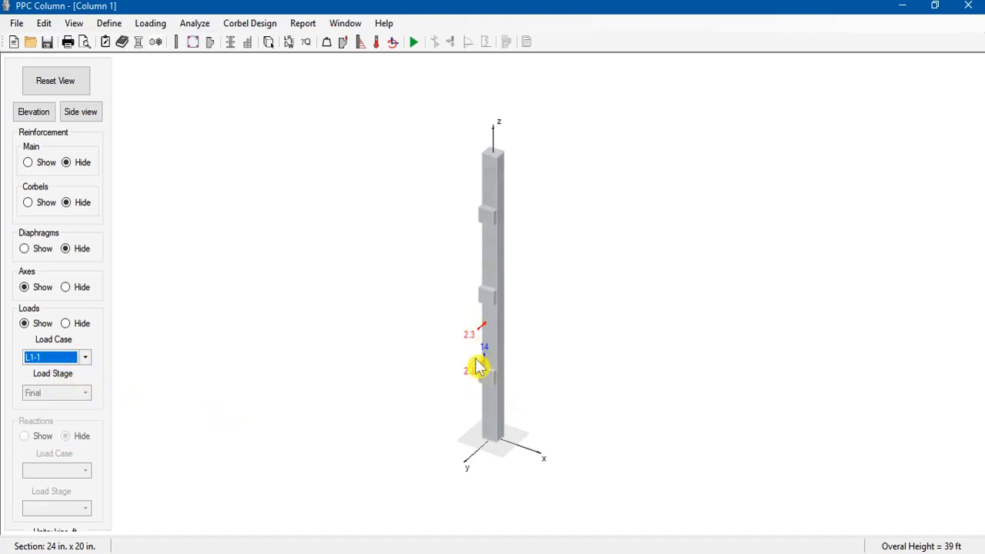
left_click(79, 359)
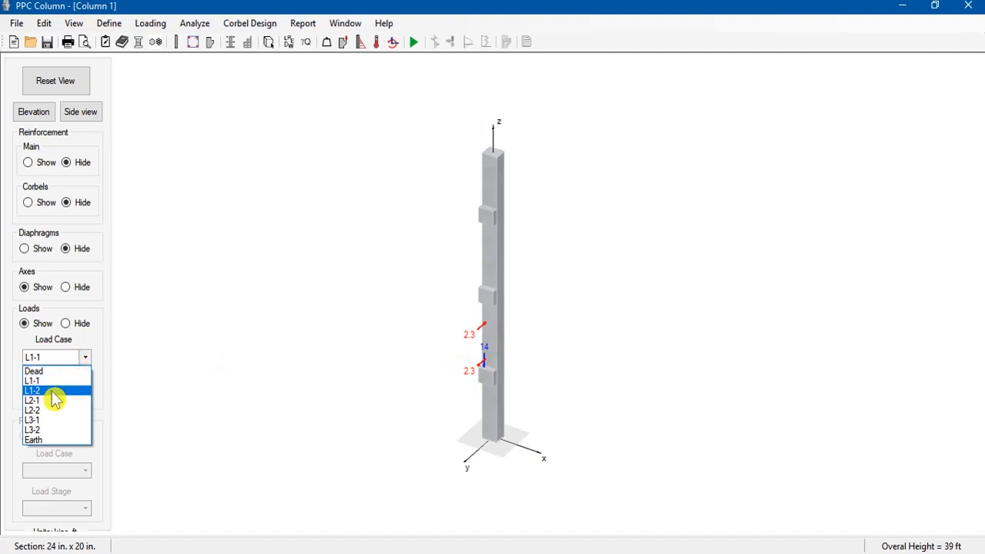
left_click(55, 393)
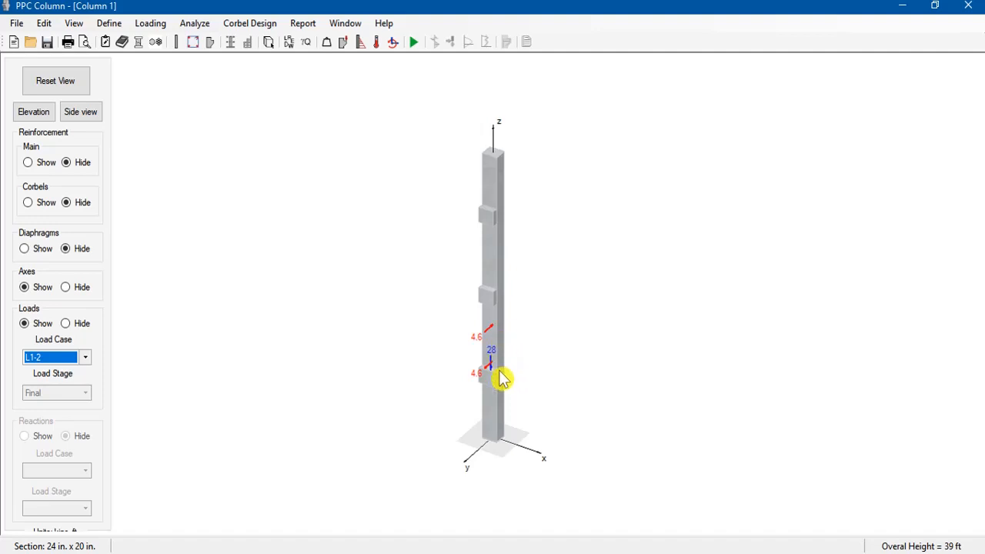
Allow live load reduction for corbel A's L1-1 load with a tributary area of 360 ft²
left_click(344, 43)
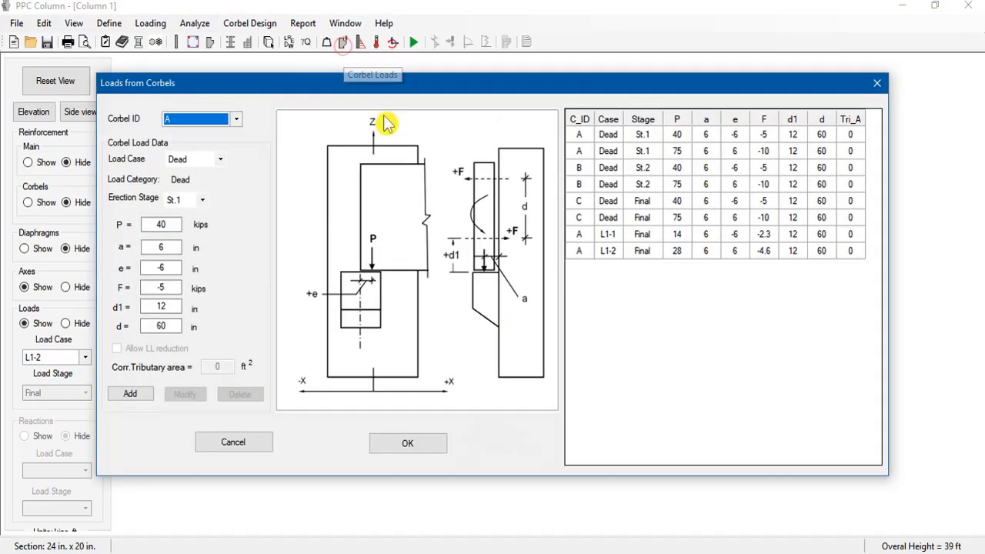
left_click(645, 235)
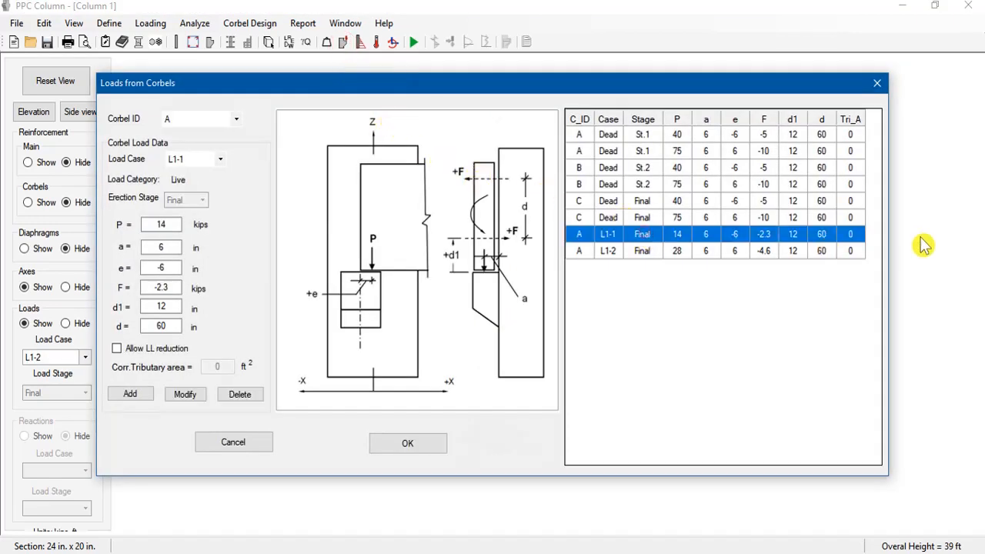
left_click(119, 350)
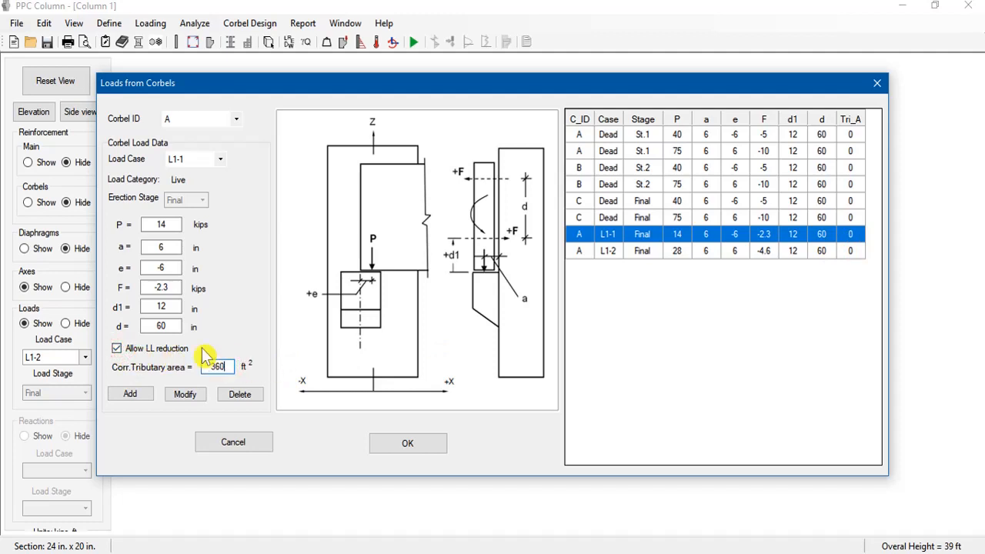
left_click(194, 397)
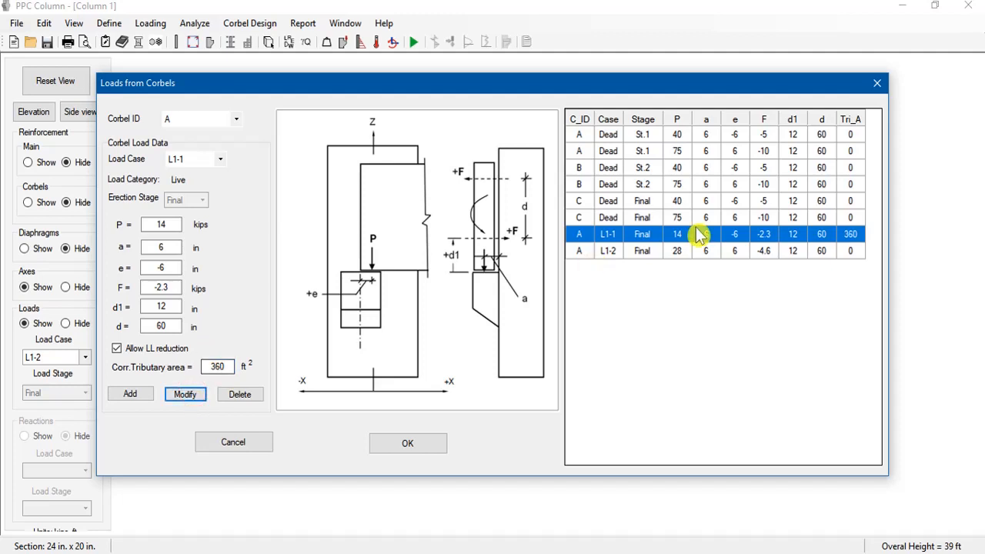
Allow live load reduction for corbel A's L1-2 load with a tributary area of 720 ft²
left_click(715, 251)
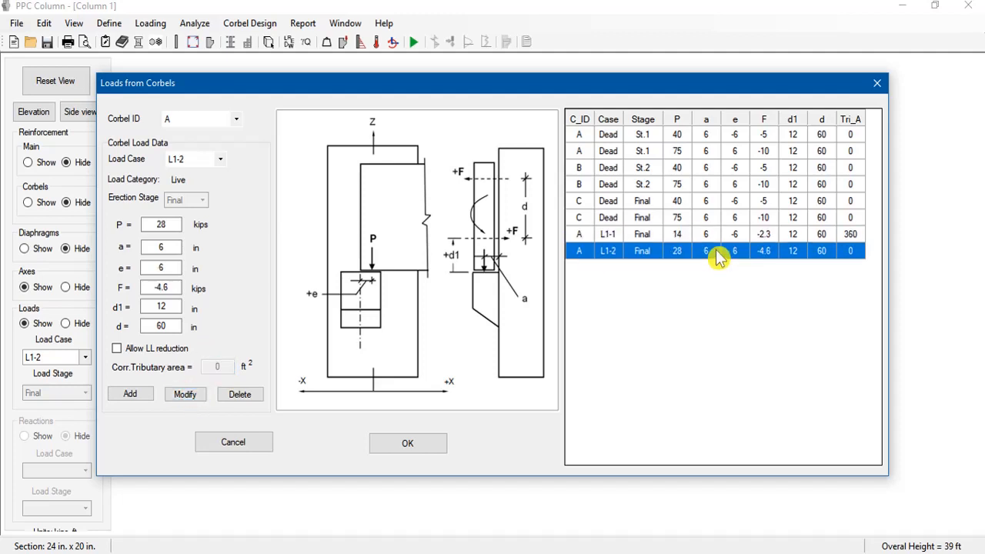
left_click(135, 351)
double_click(218, 366)
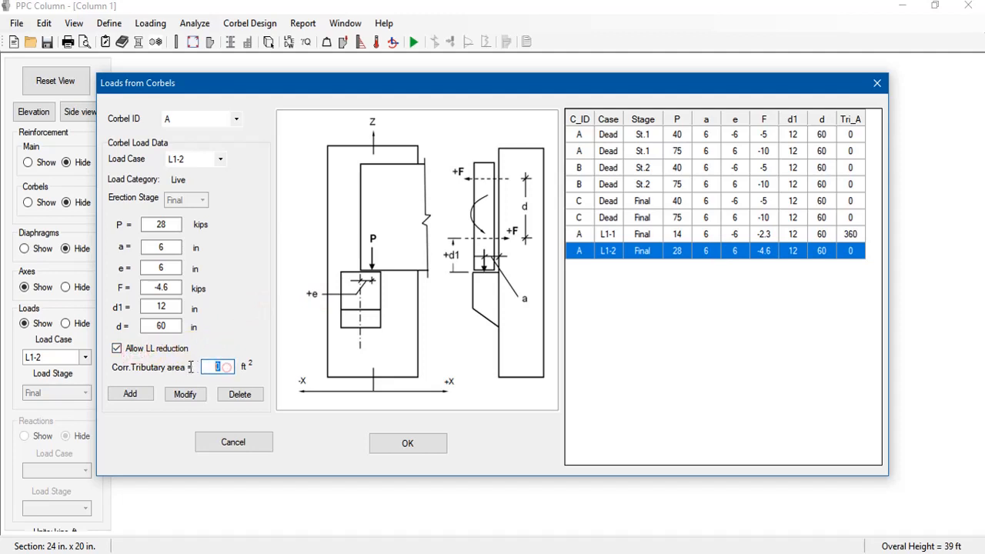
type("720")
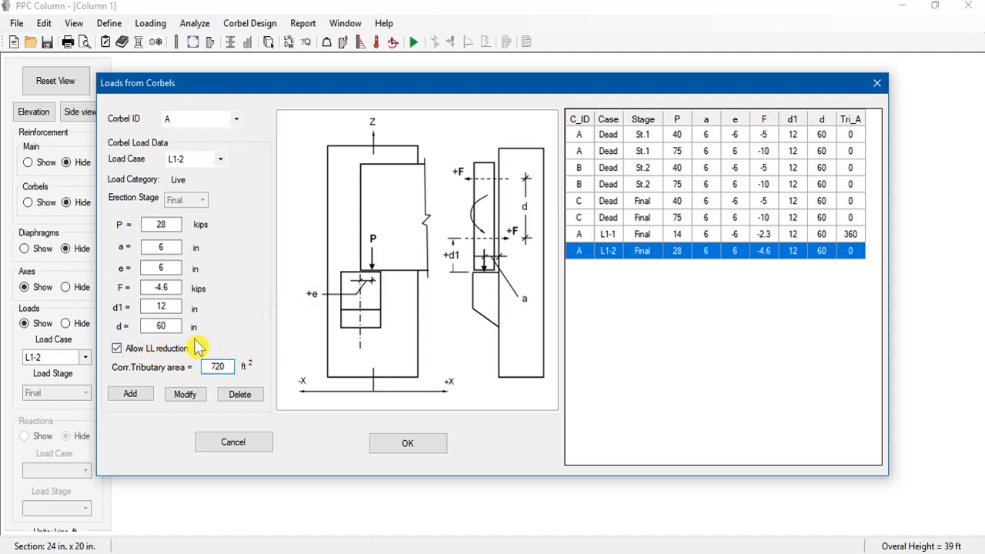
left_click(195, 393)
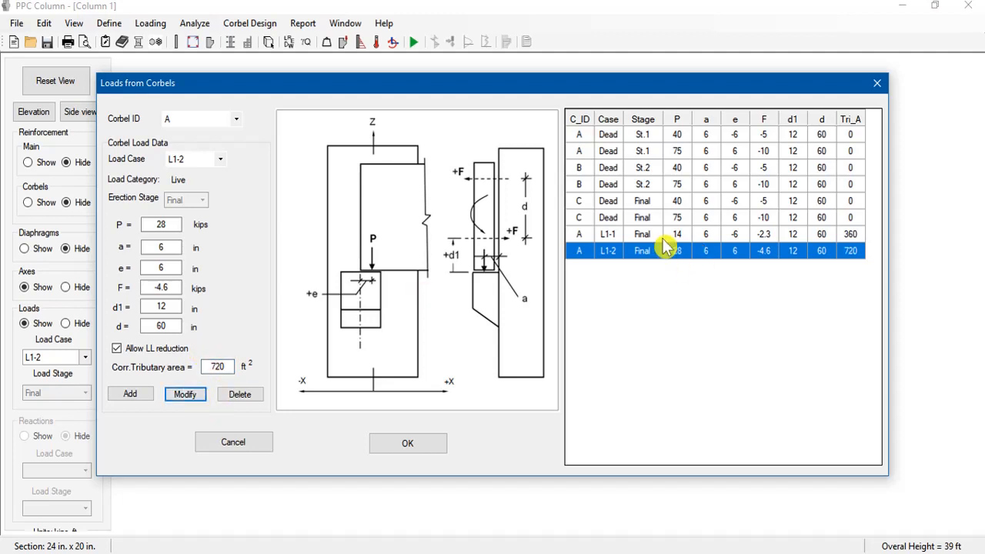
Reuse corbel A's L1-1 data to add an L2-1 load on corbel B with a tributary area of 360 ft²
left_click(660, 234)
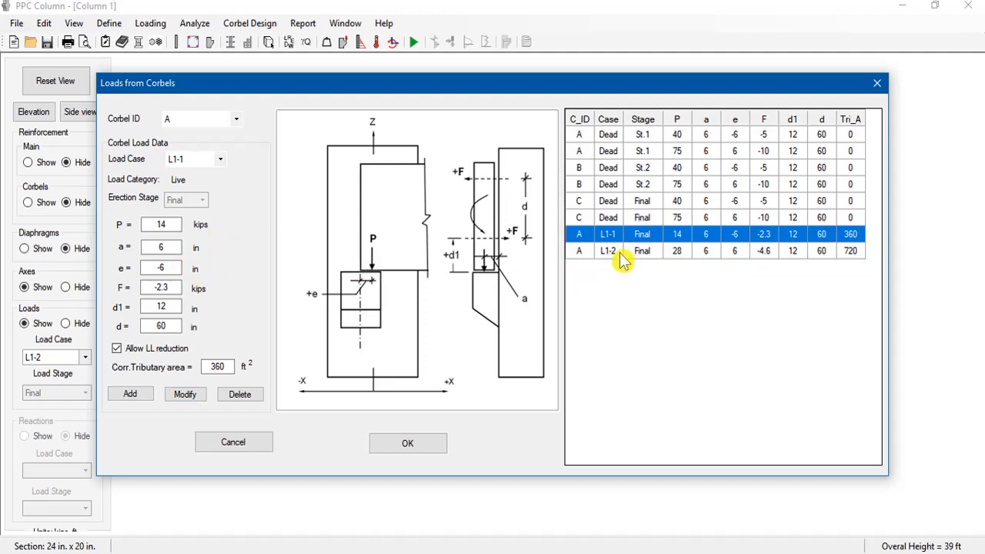
left_click(193, 117)
left_click(196, 143)
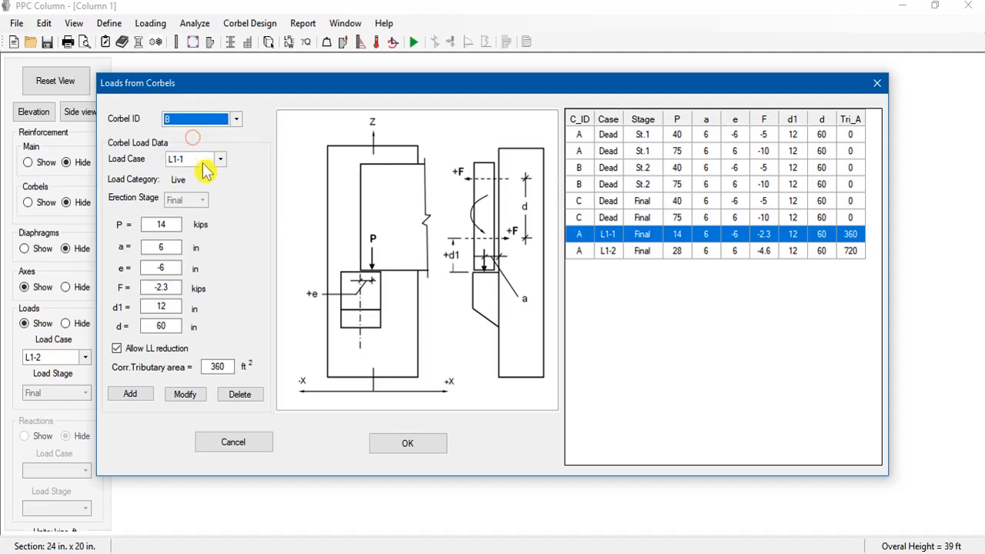
left_click(201, 159)
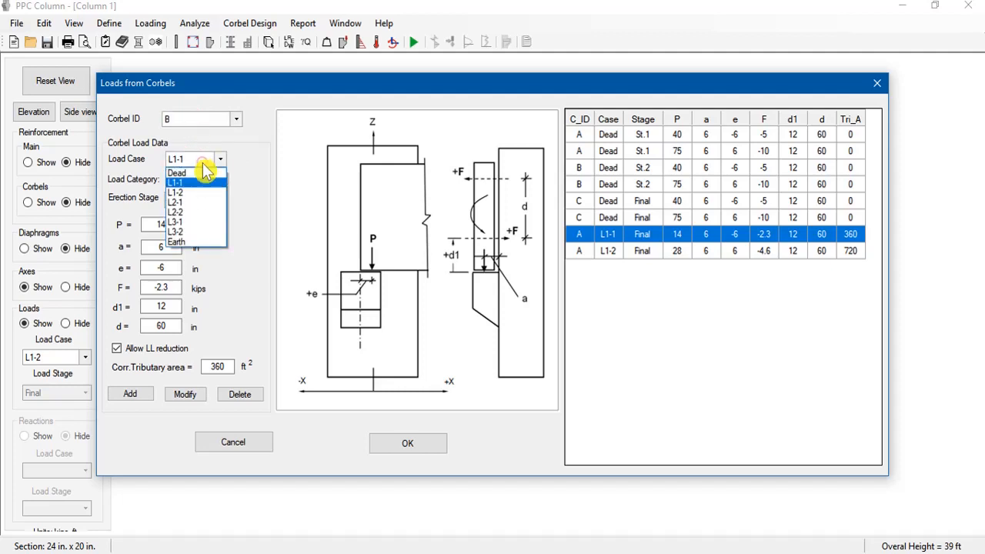
left_click(205, 204)
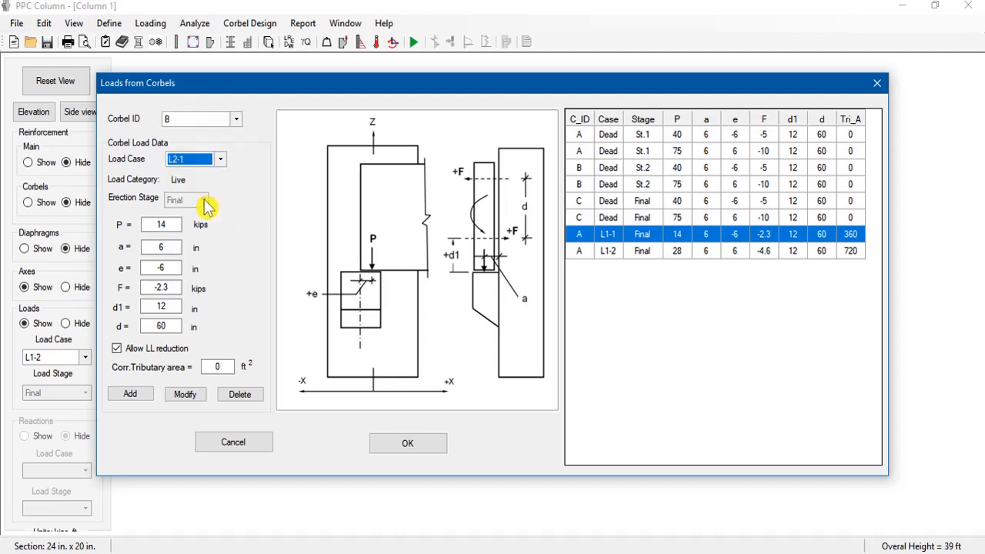
left_click(219, 367)
type("36")
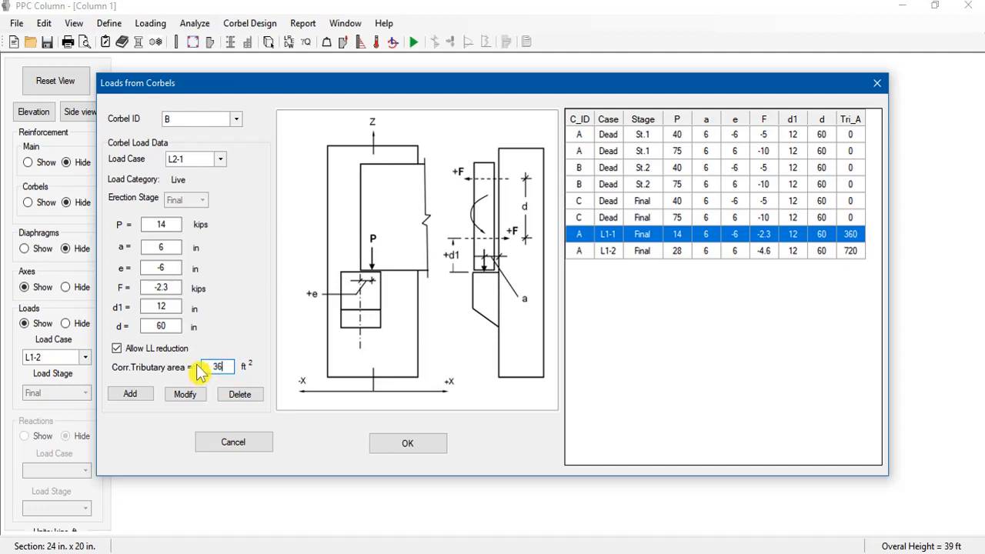
type("0")
left_click(148, 396)
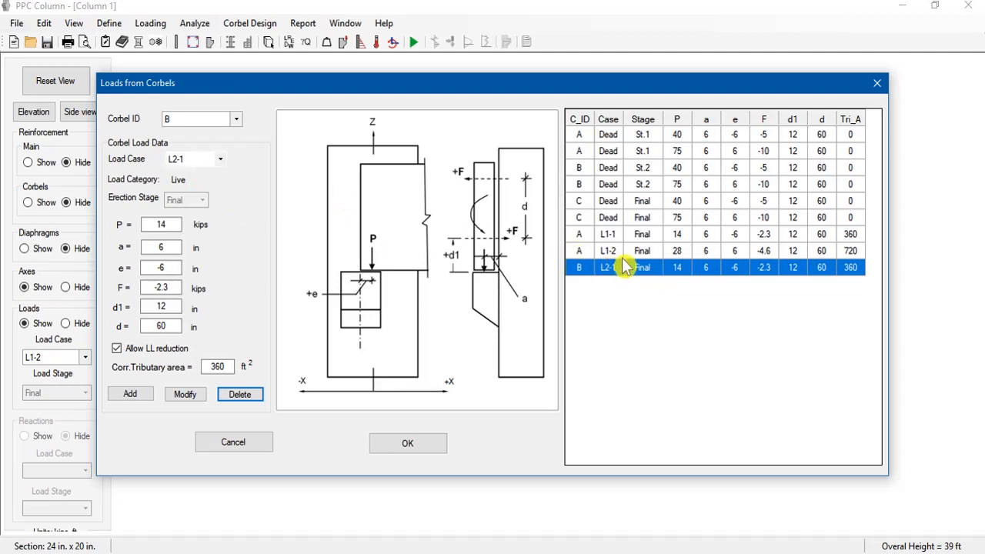
Accept the corbel loads and display the L1-1, L1-2 and L2-1 load cases on the column model
left_click(430, 446)
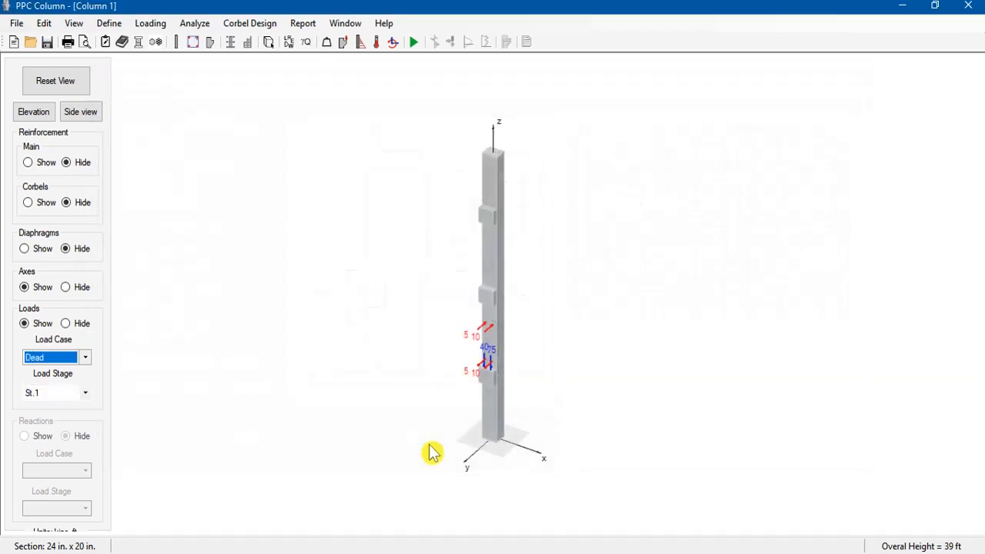
left_click(70, 358)
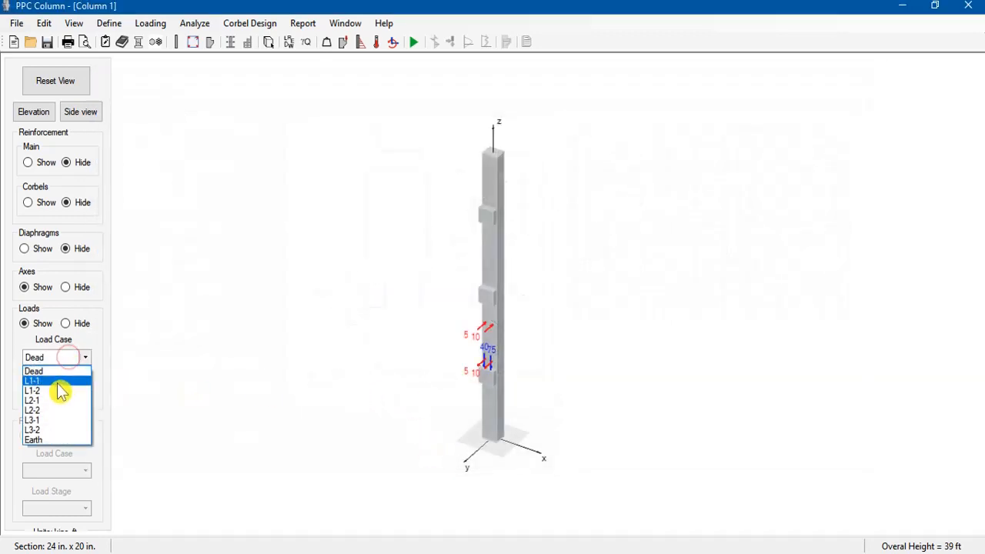
left_click(58, 380)
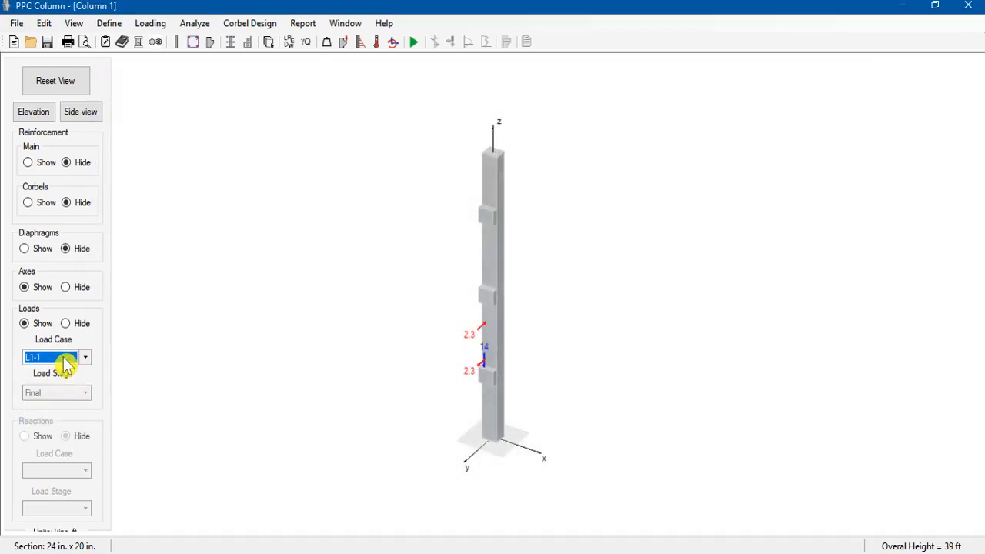
left_click(65, 358)
left_click(63, 390)
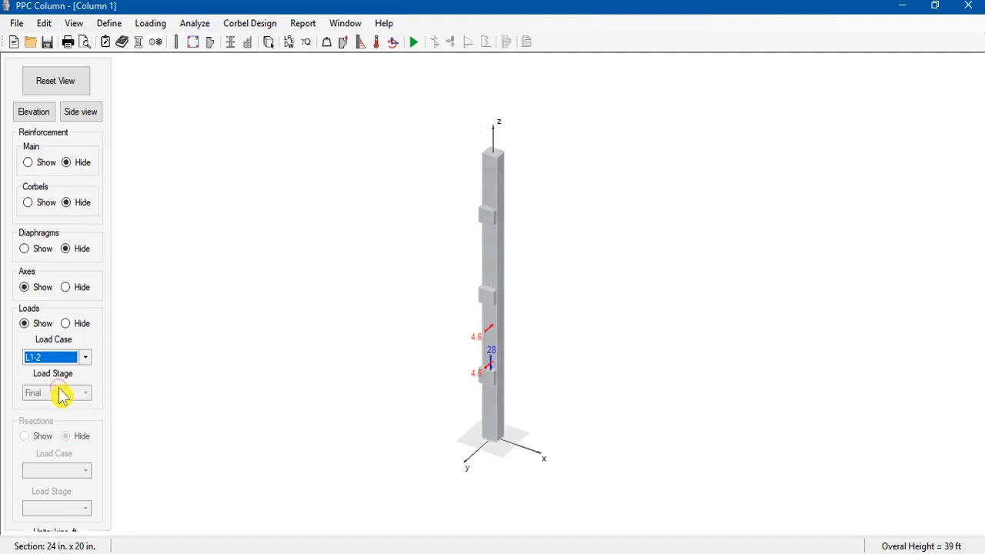
left_click(61, 357)
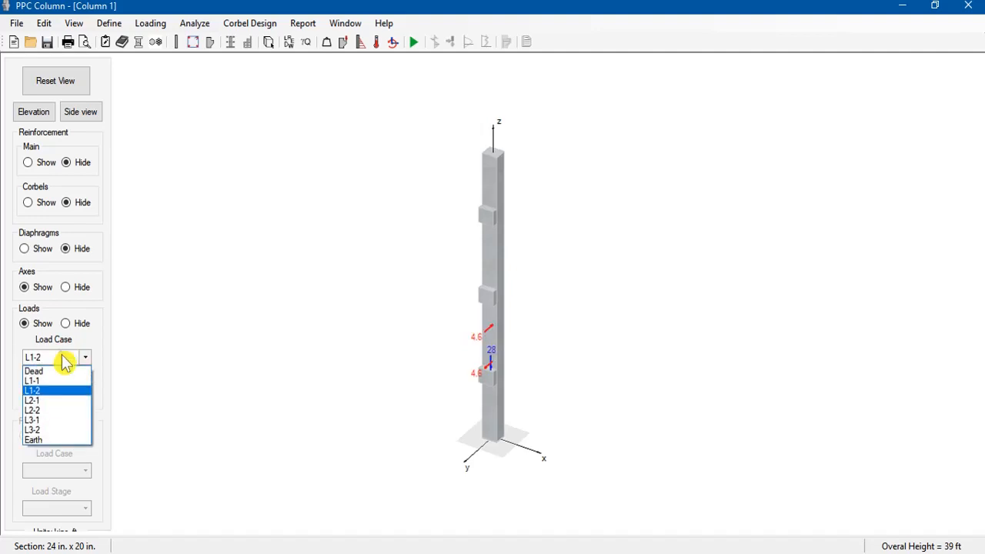
left_click(64, 400)
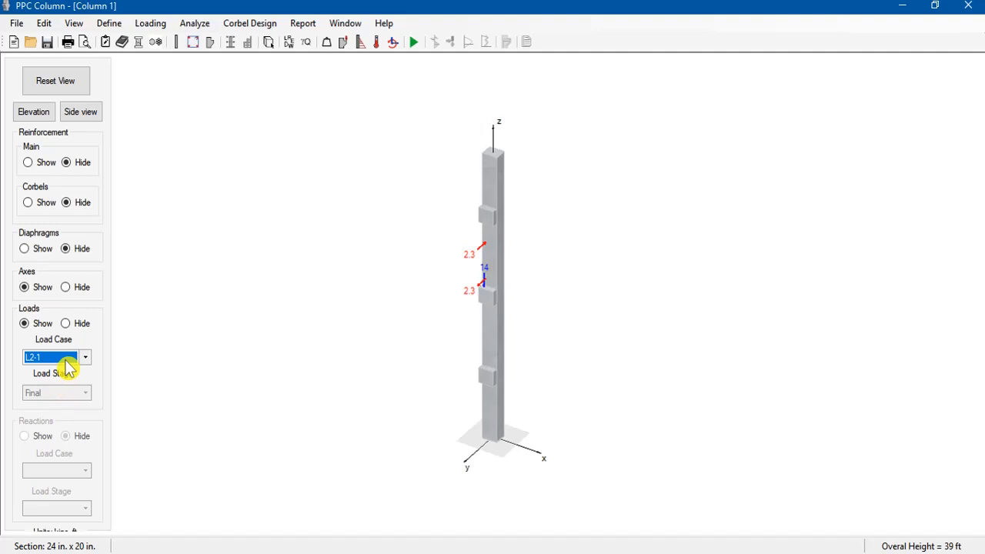
Display the L2-2, L3-1 and L3-2 live load cases on the column model
left_click(66, 360)
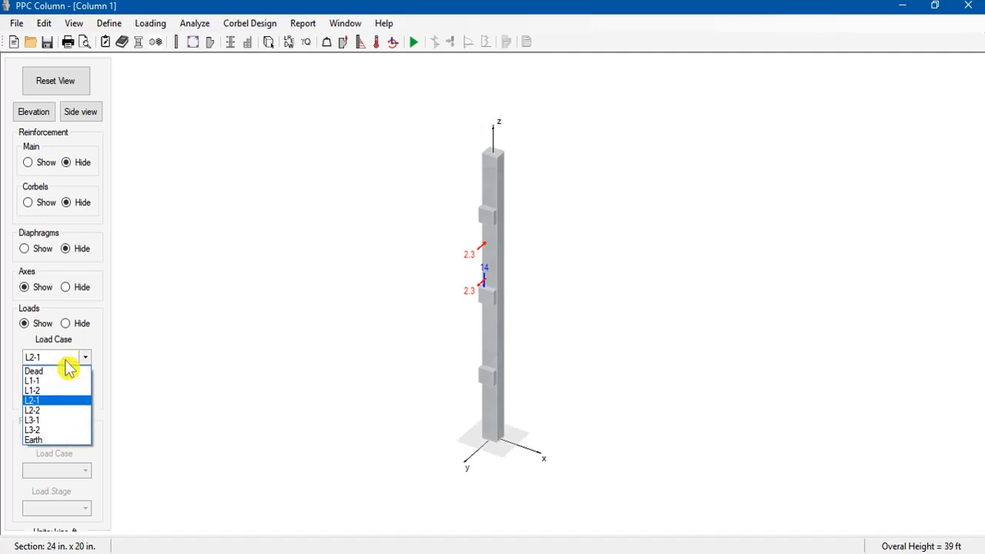
left_click(65, 408)
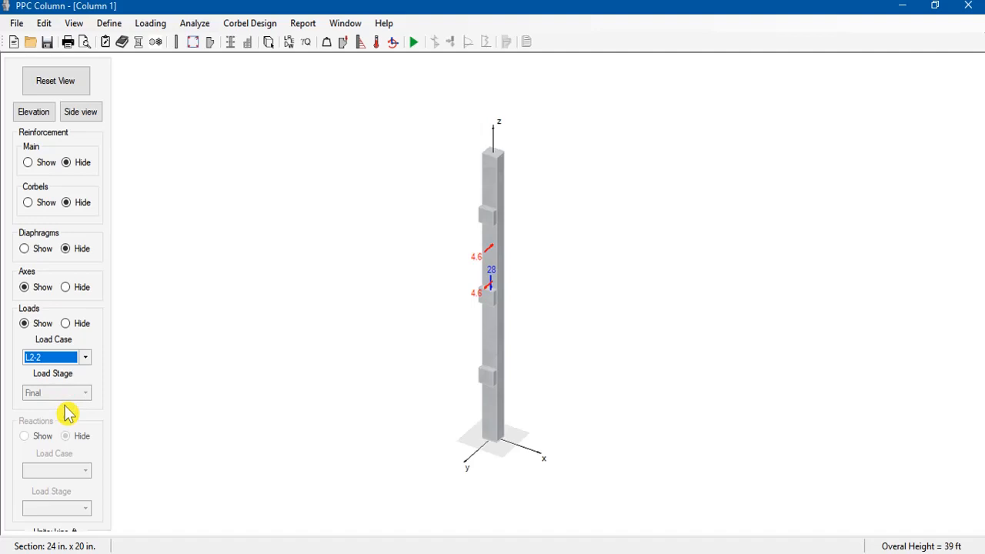
left_click(71, 359)
left_click(66, 424)
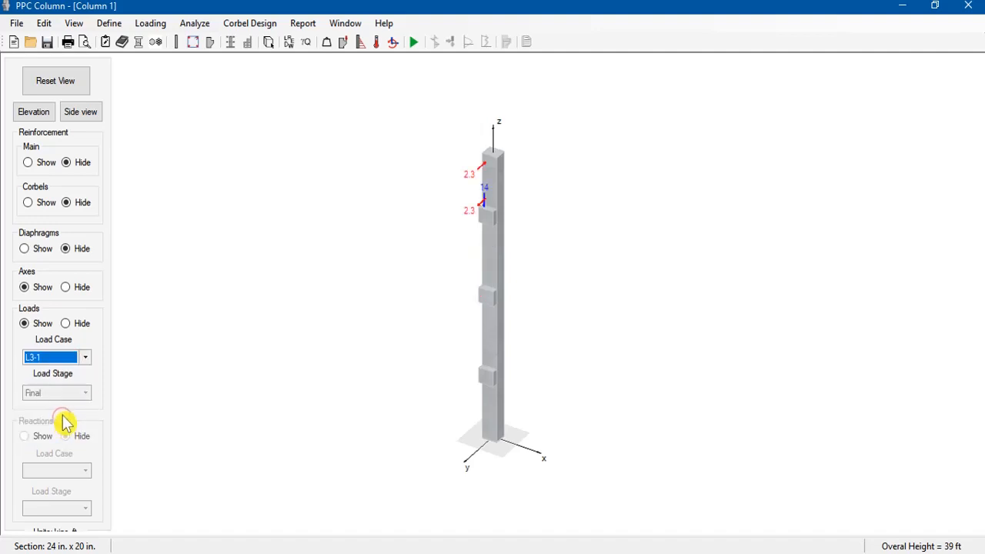
left_click(70, 358)
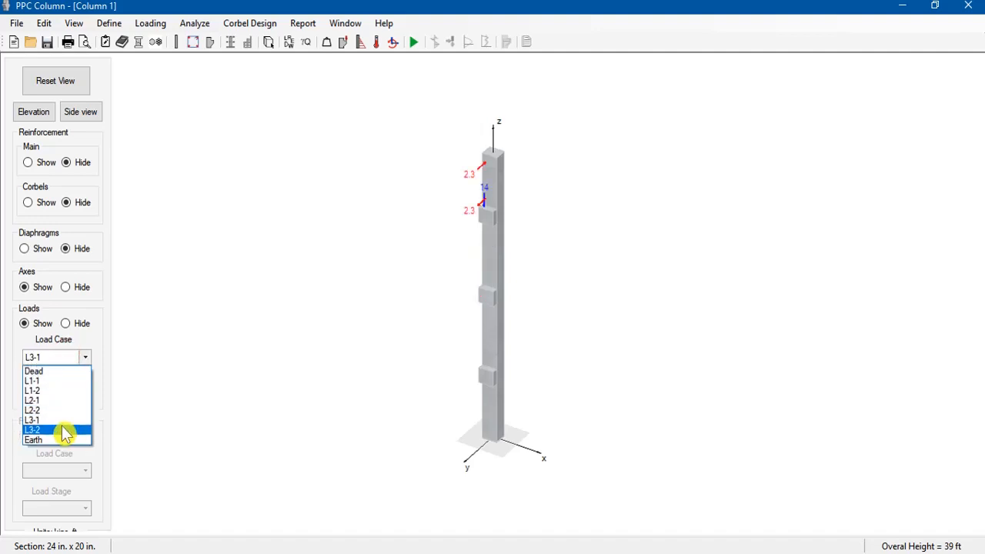
left_click(66, 430)
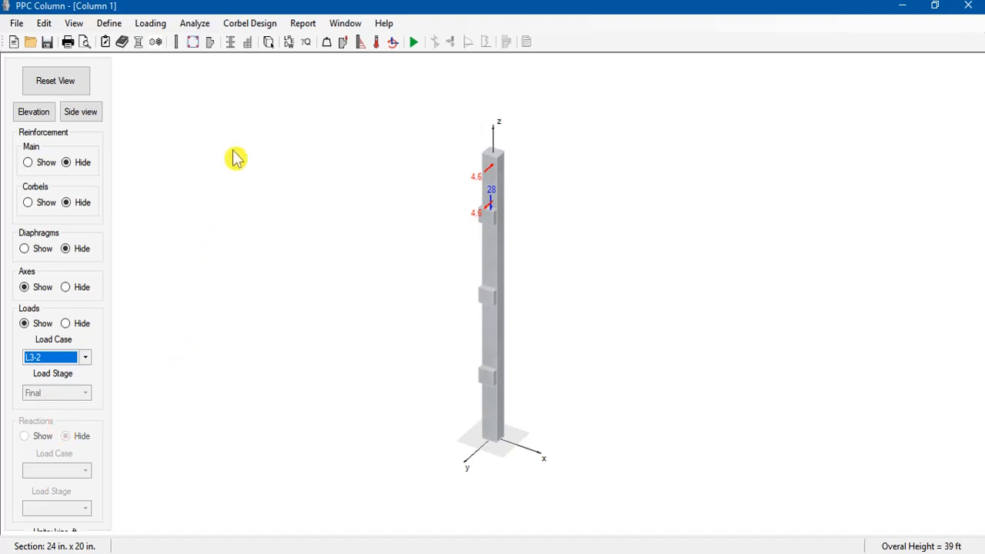
Define a -Y earth pressure load for the Earth case with factor k 0.5, soil unit weight 135 pcf and retained soil depth 5 ft
left_click(361, 45)
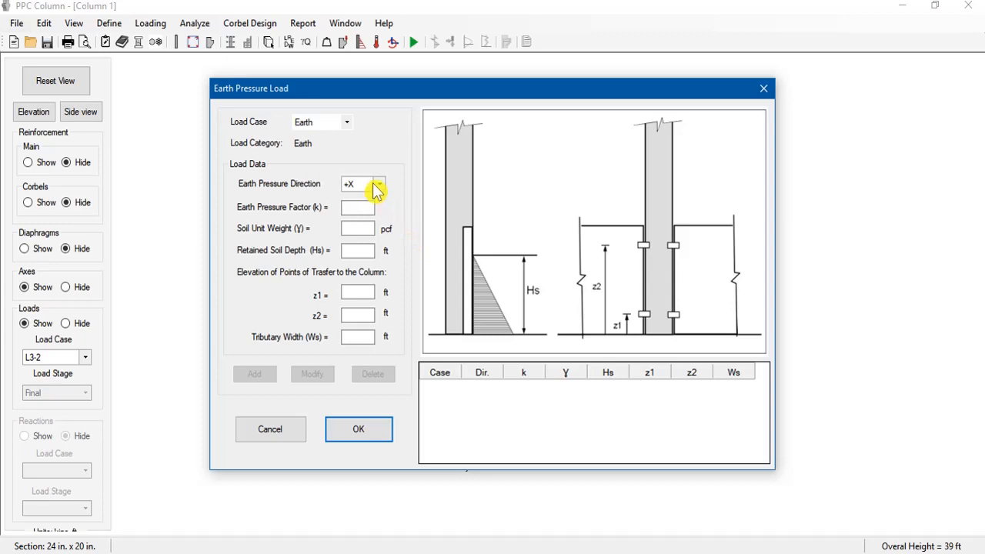
left_click_drag(385, 94, 445, 132)
left_click(425, 219)
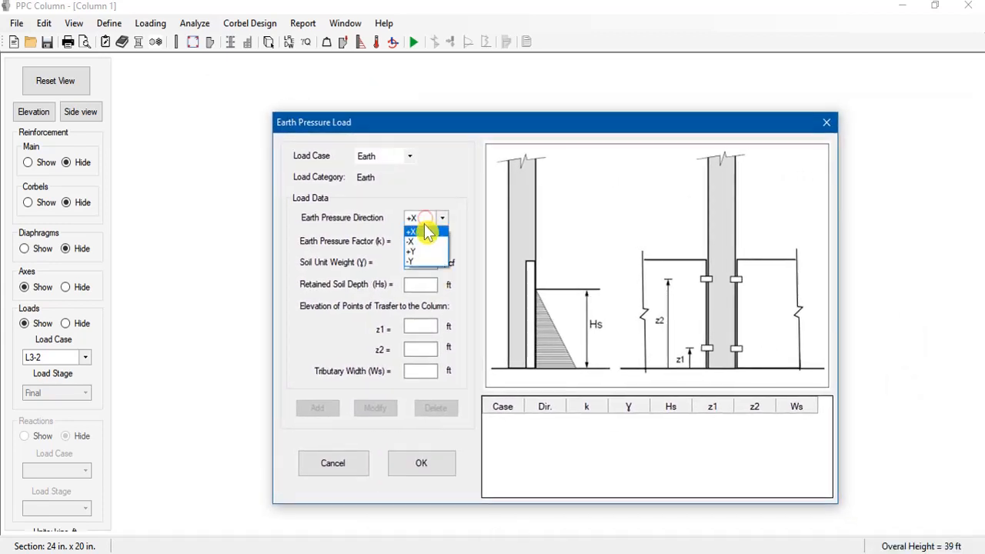
left_click(427, 264)
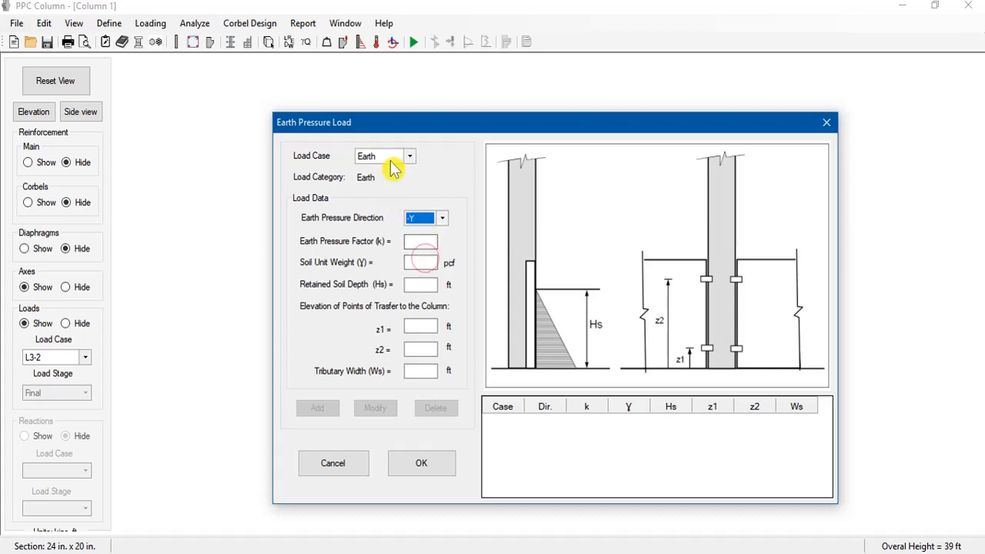
left_click(414, 243)
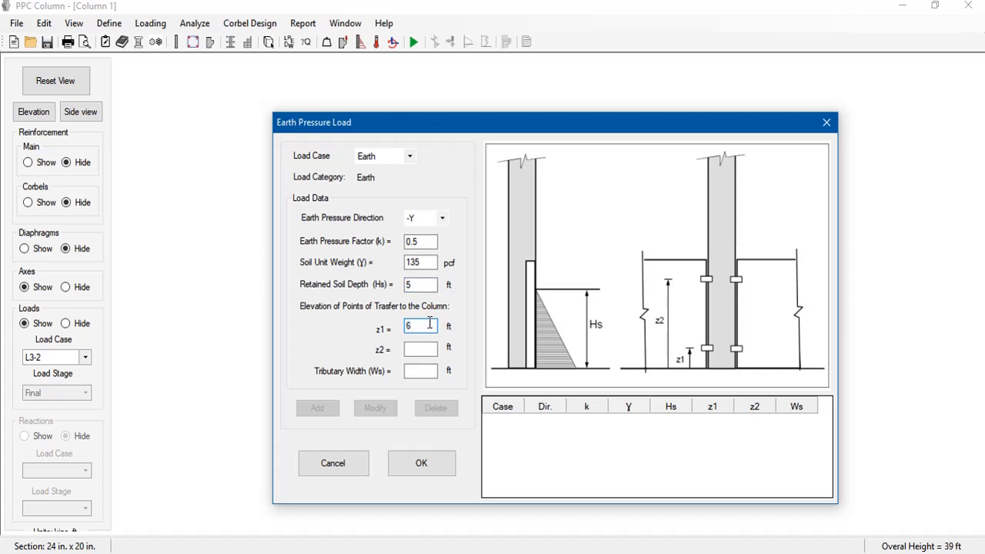
Set the transfer elevations to z1 = 1 ft and z2 = 6 ft with a 24 ft tributary width, and add the earth pressure load
type("1")
left_click(417, 351)
type("6")
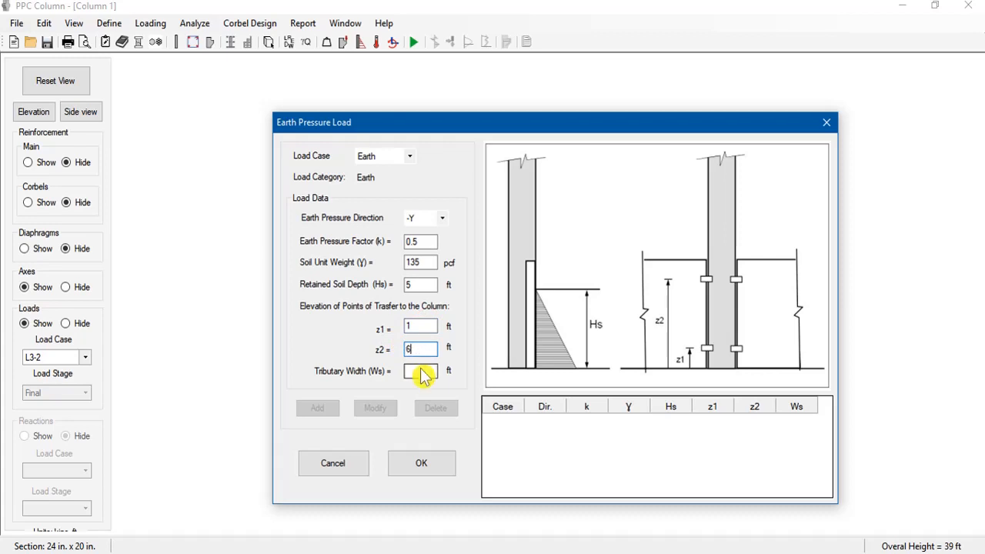
left_click(421, 370)
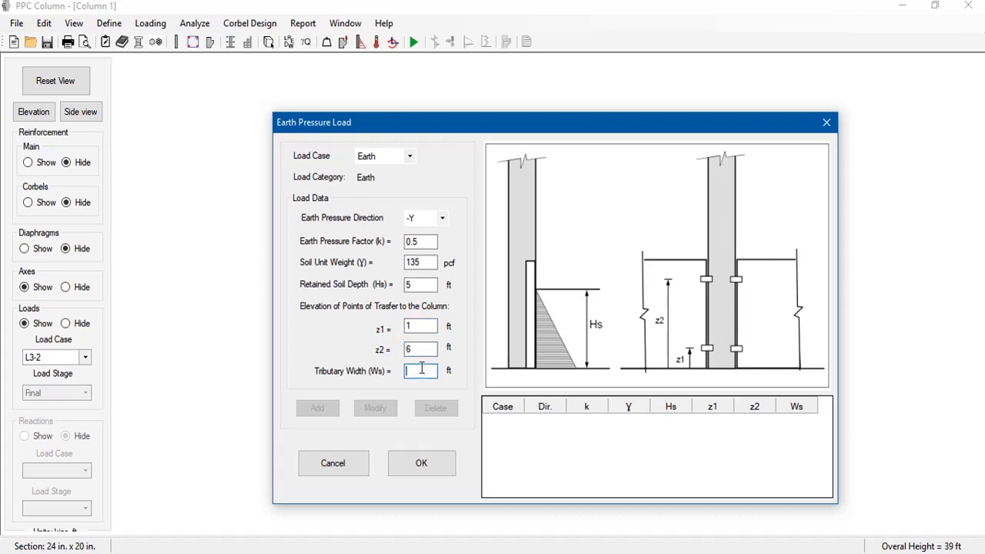
type("24")
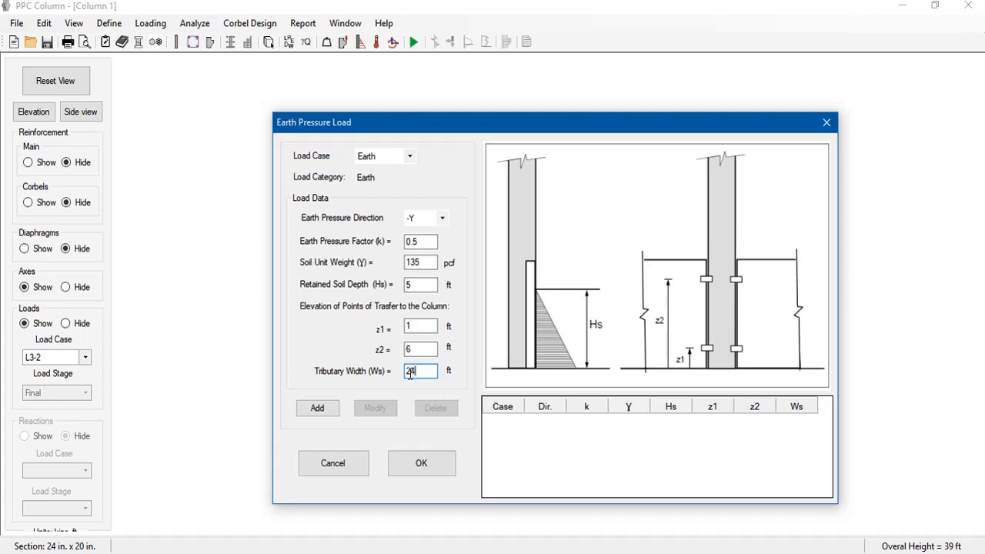
left_click(319, 408)
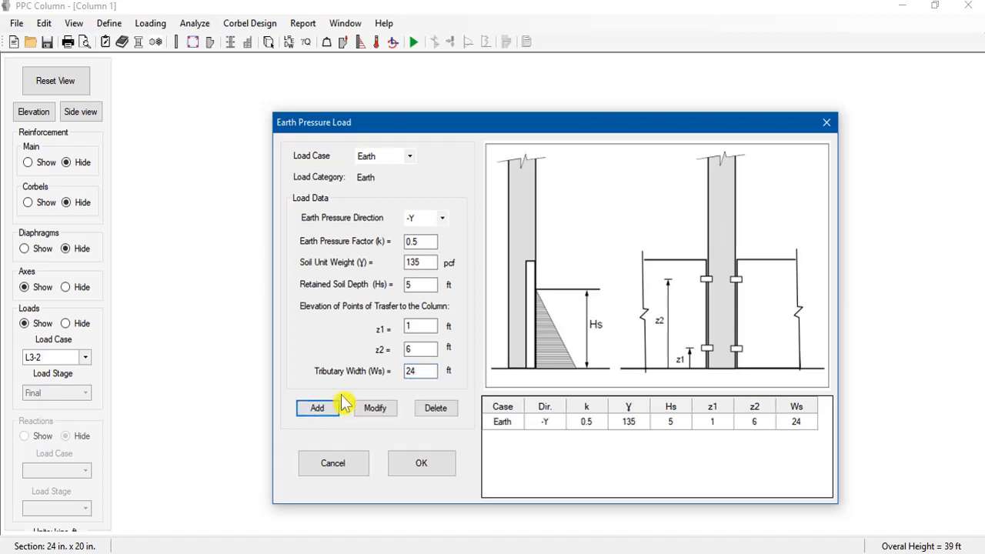
left_click(442, 464)
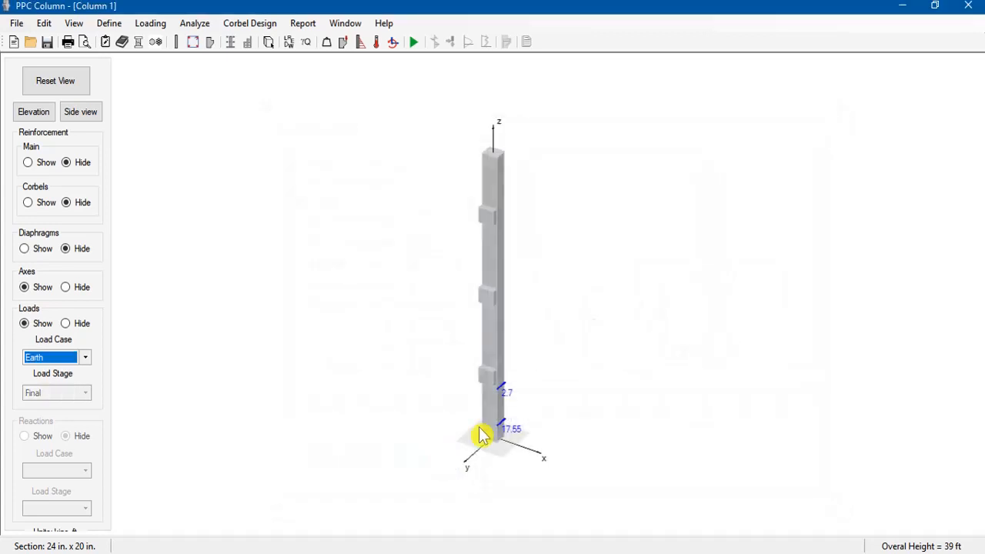
Inspect the earth pressure loads on the column up close and from the side, and restore the default 3D view
scroll(501, 419, "up", 3)
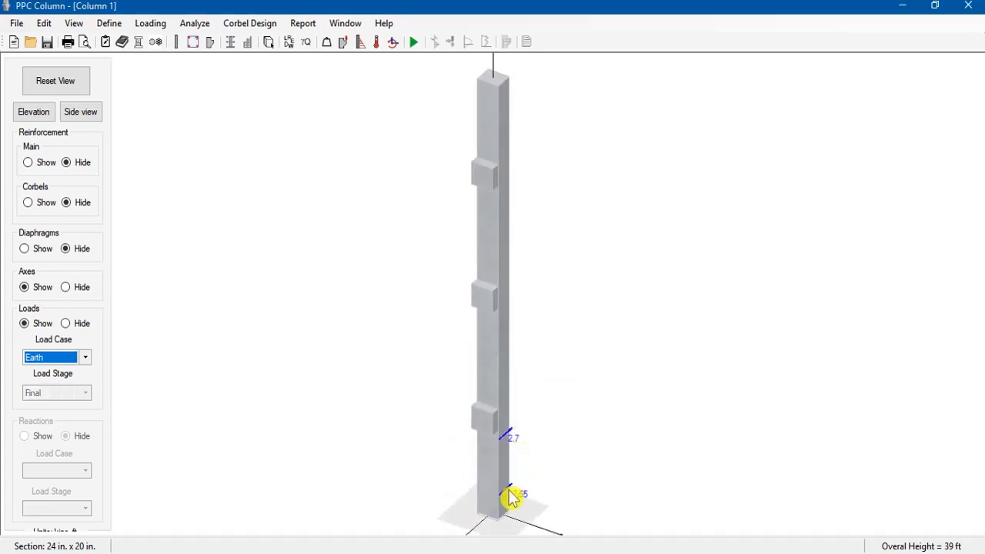
scroll(510, 490, "up", 2)
scroll(522, 469, "down", 3)
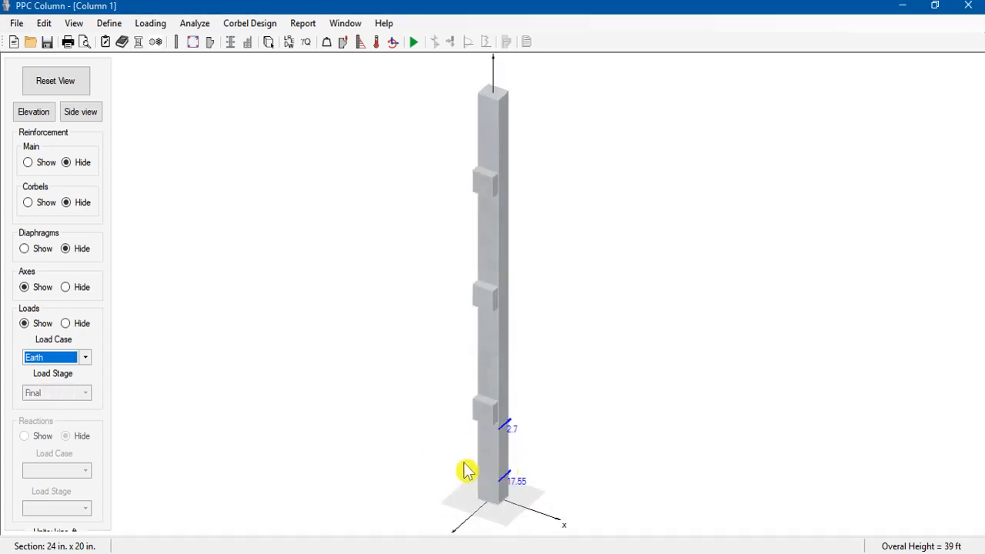
left_click(86, 112)
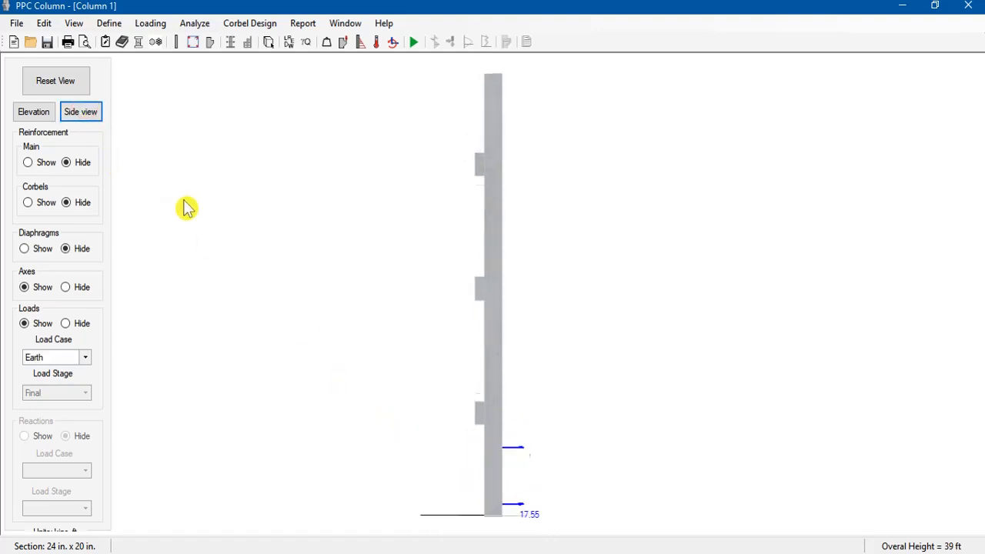
left_click(73, 84)
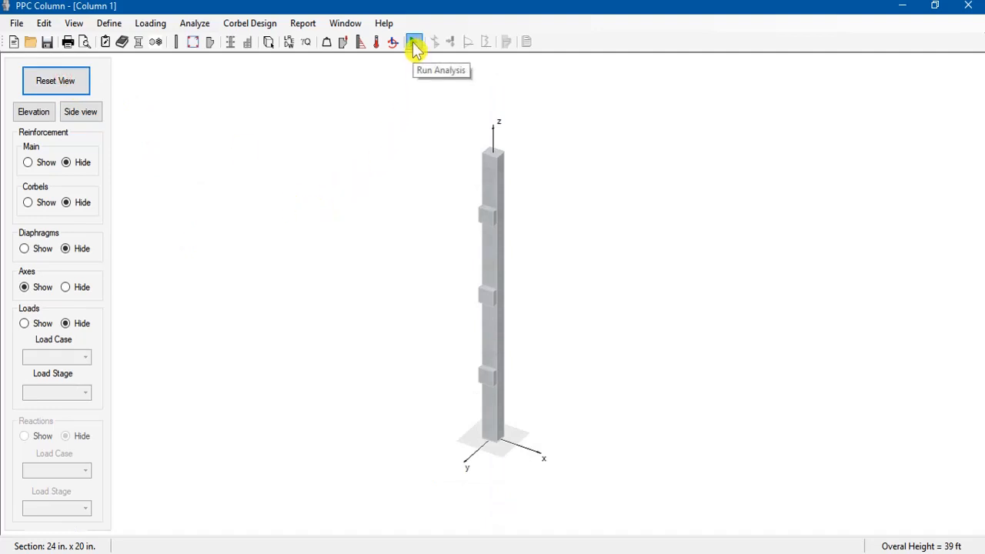
Run the structural analysis of the column and close the analysis window once it finishes
left_click(414, 47)
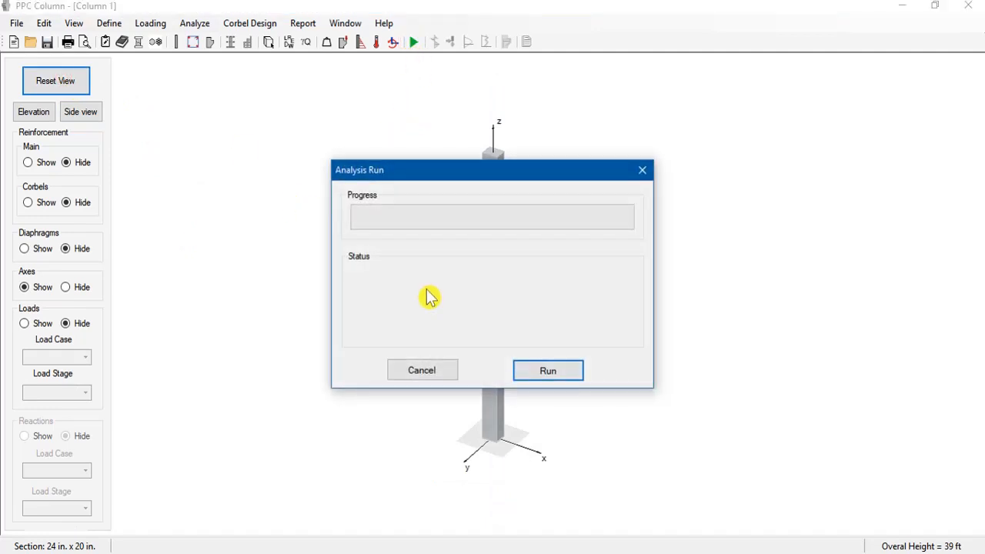
left_click(558, 380)
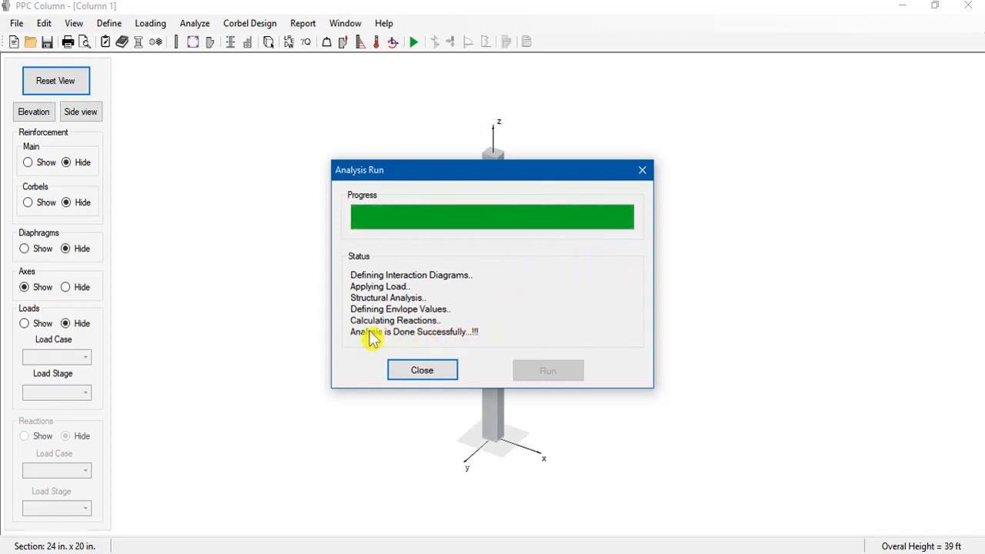
left_click(423, 373)
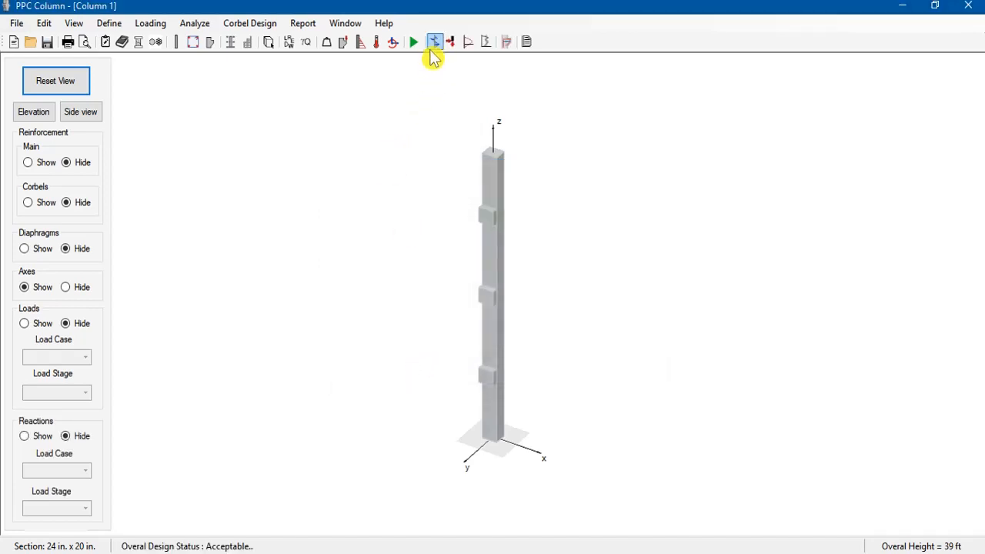
Review the dead load straining action diagrams for stages St.2 and Final, reading the Final forces at Z = 5.33 ft
left_click(434, 44)
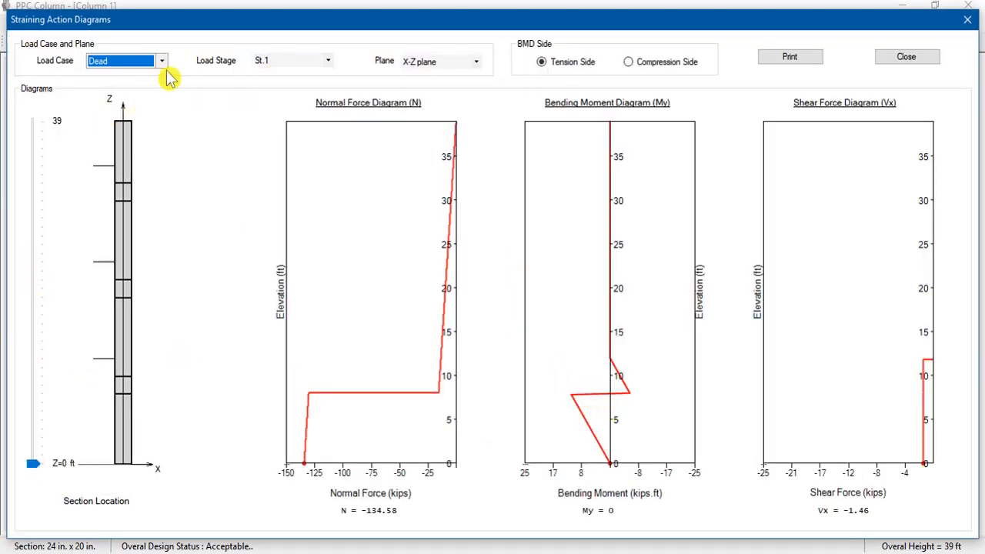
left_click(277, 60)
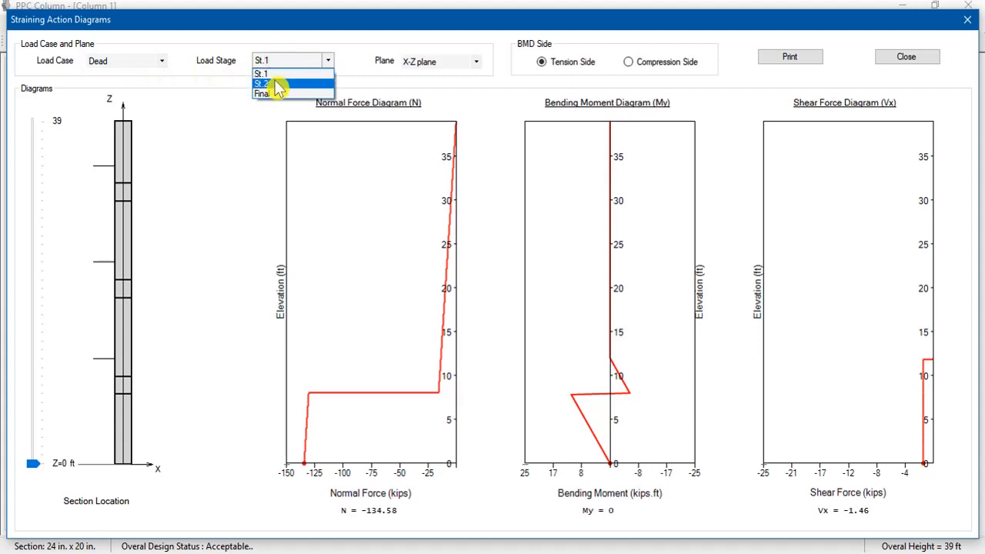
left_click(276, 84)
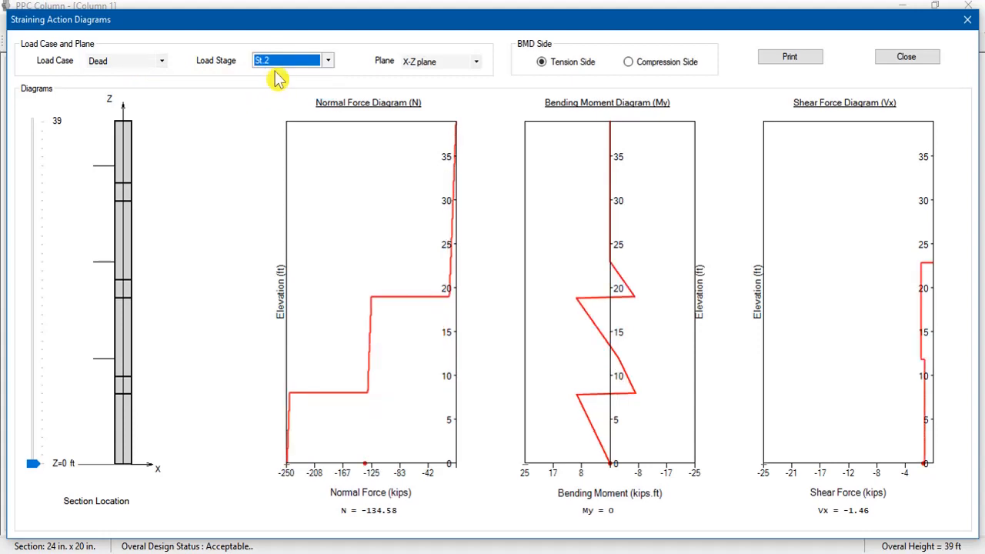
left_click(279, 61)
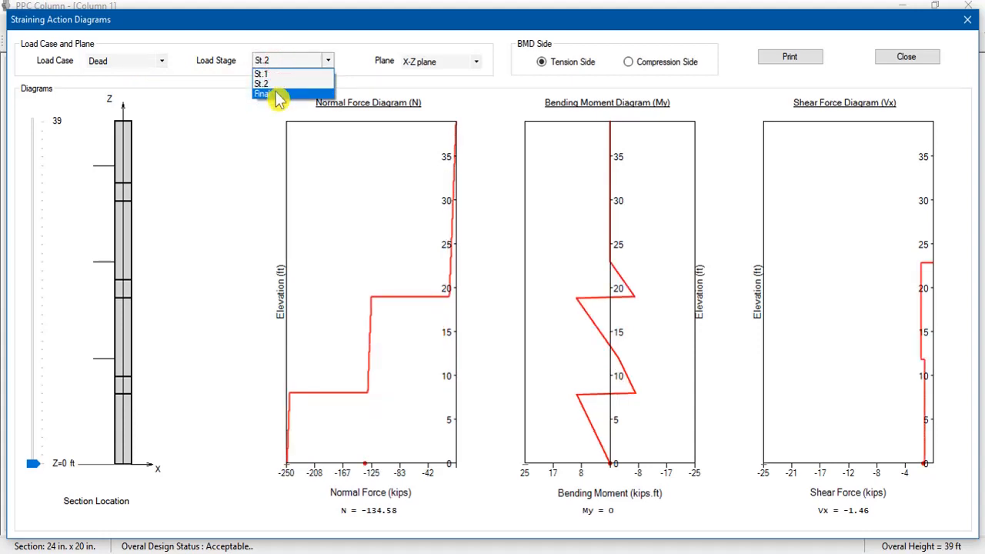
left_click(275, 95)
left_click_drag(31, 467, 109, 419)
Show the straining action diagrams for the Earth load case in the Y-Z plane
left_click(139, 61)
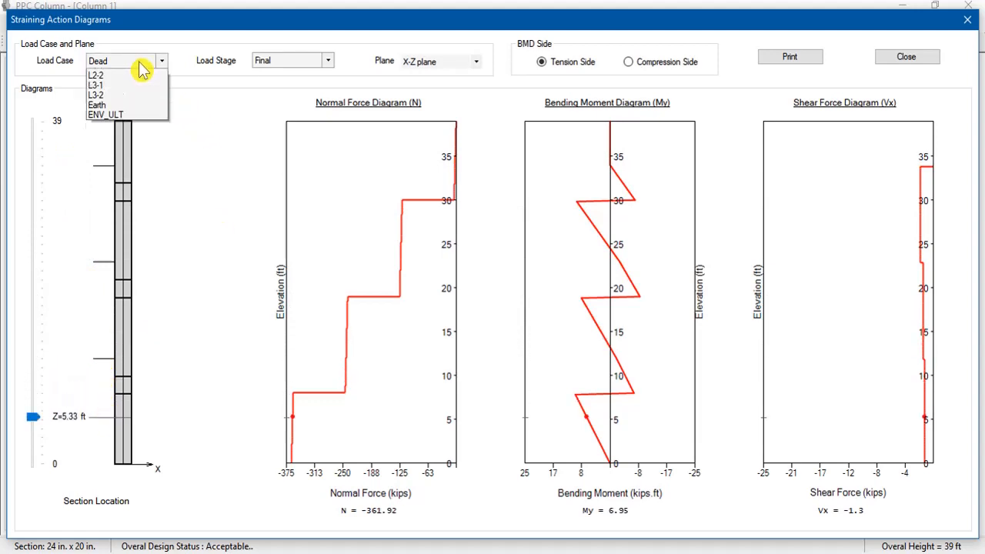
left_click(125, 150)
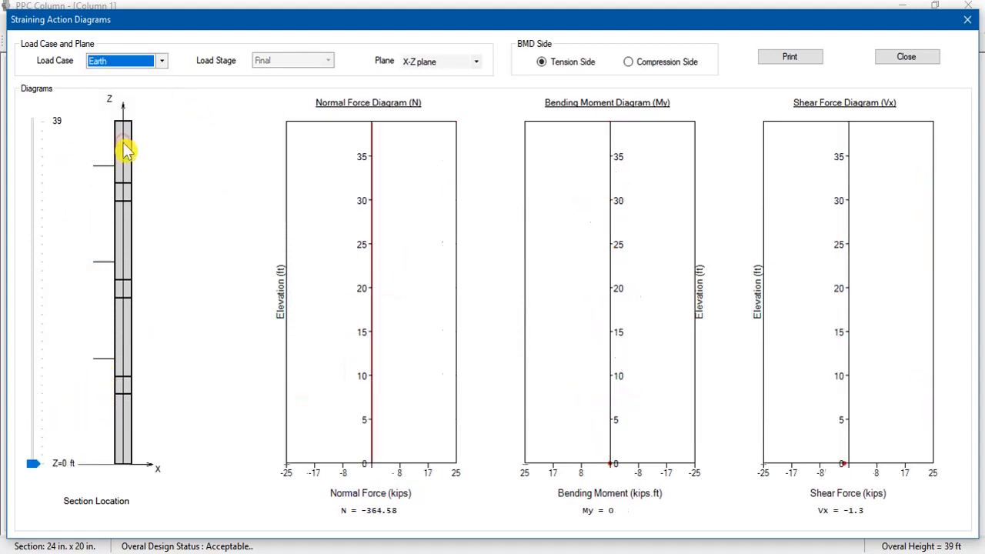
left_click(422, 65)
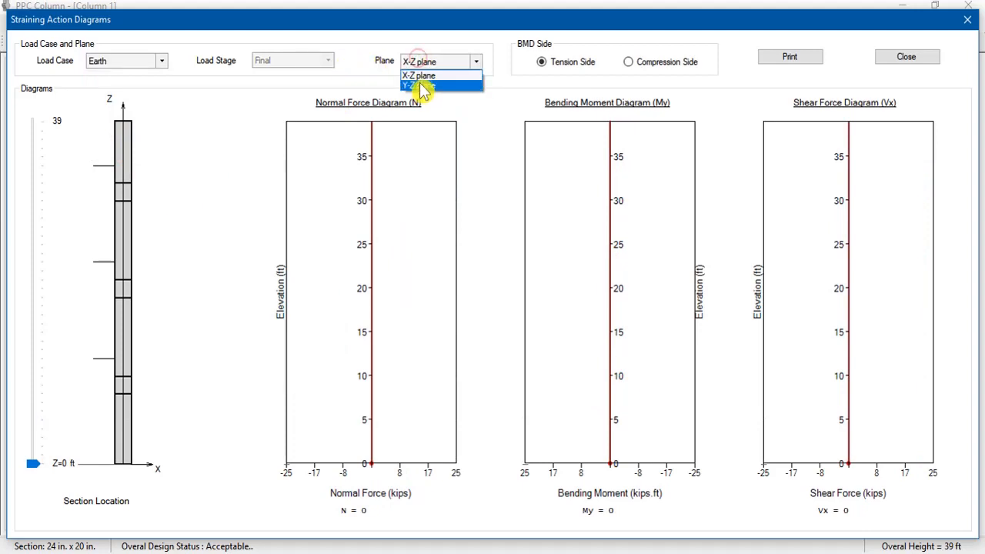
left_click(419, 78)
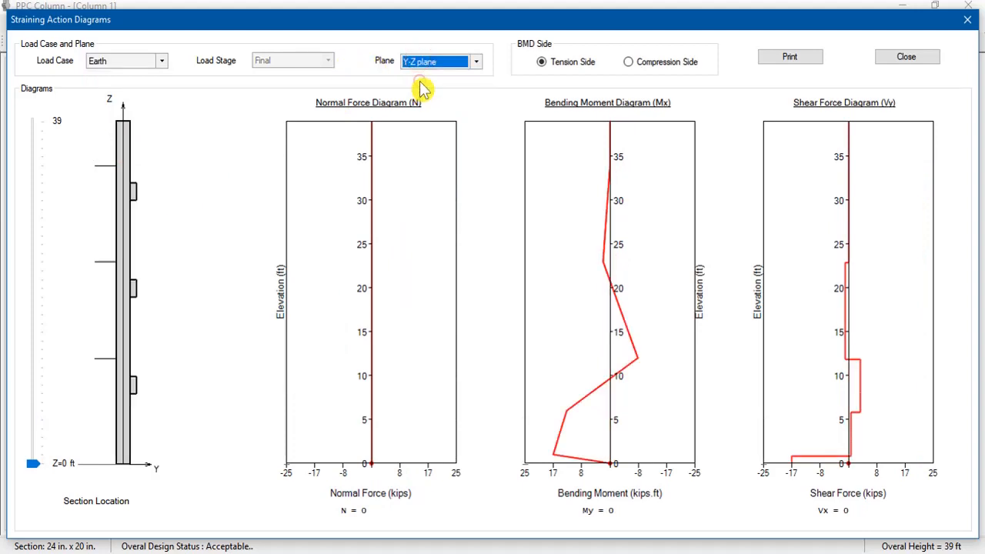
Review the ENV_ULT straining action diagrams in the X-Z plane, reading forces at Z = 8.17 ft and 17.25 ft, and close the diagrams
left_click(158, 65)
left_click(138, 153)
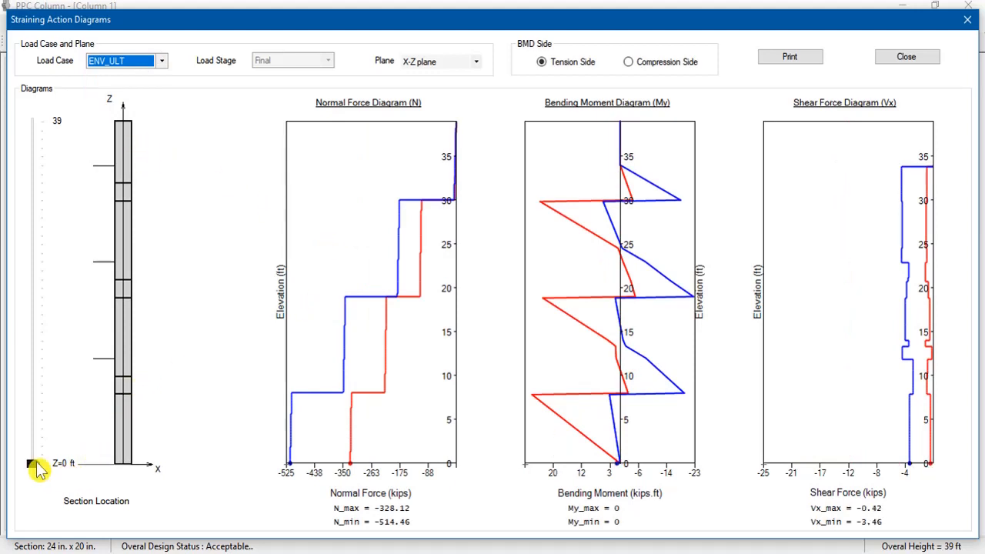
left_click_drag(39, 468, 616, 391)
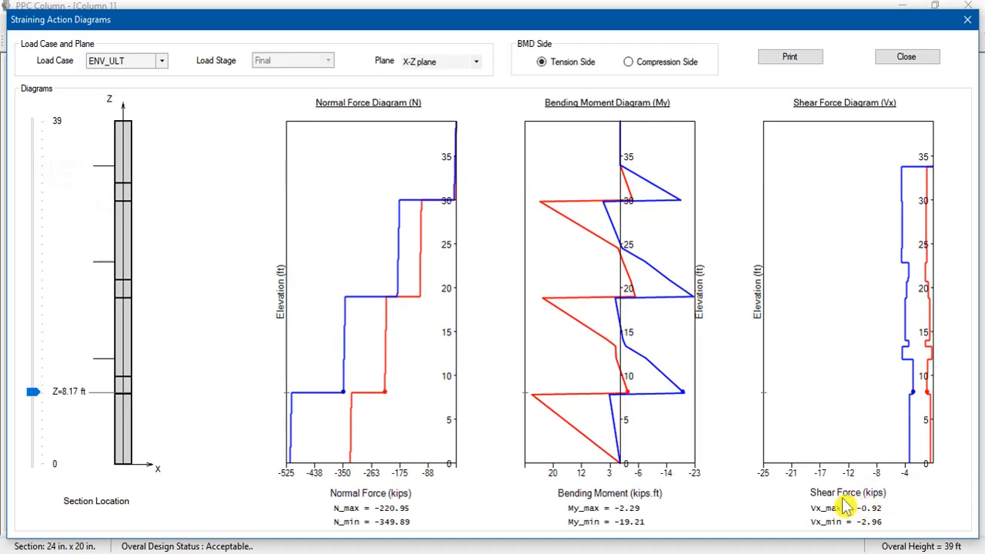
left_click_drag(31, 392, 32, 313)
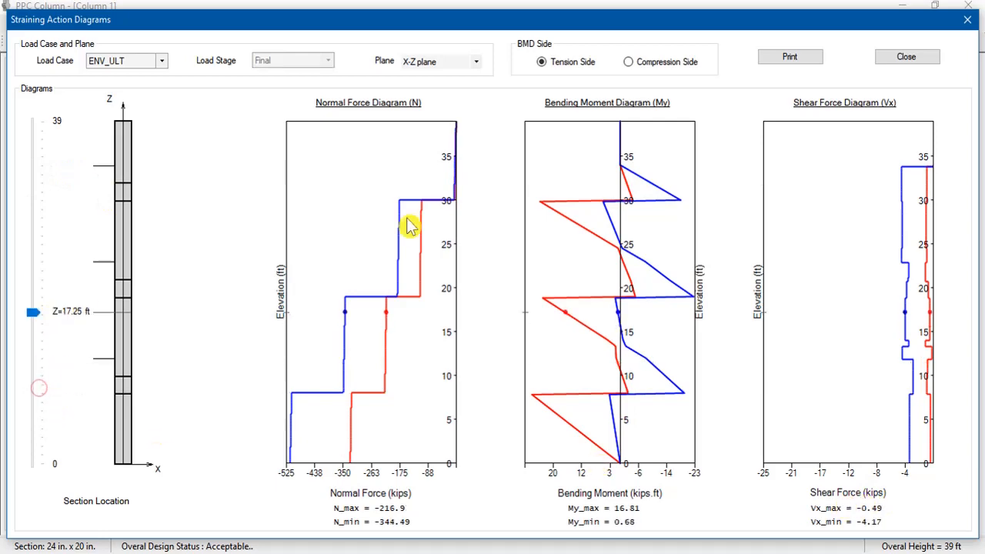
left_click(903, 58)
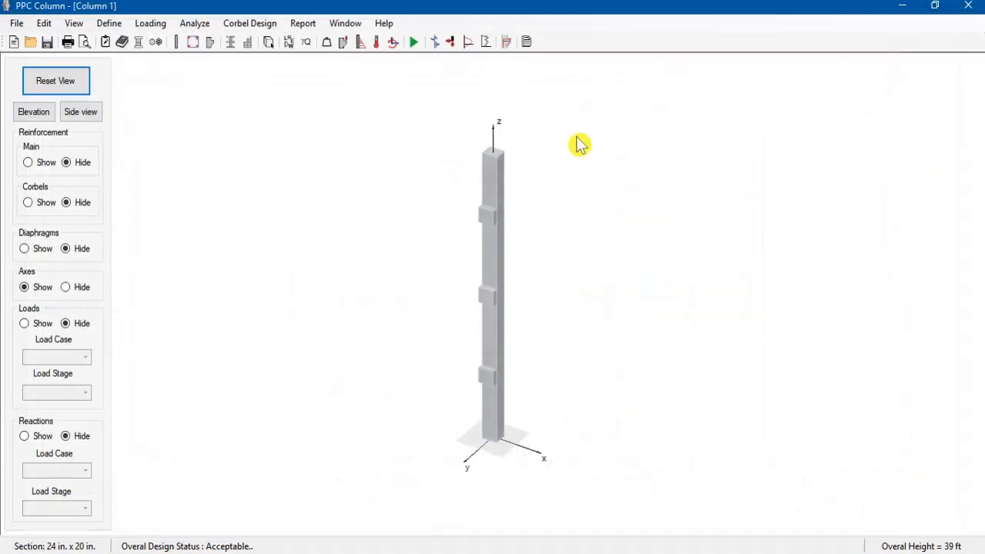
Display the support reactions on the column model for the ENV_ULT load case
left_click(452, 43)
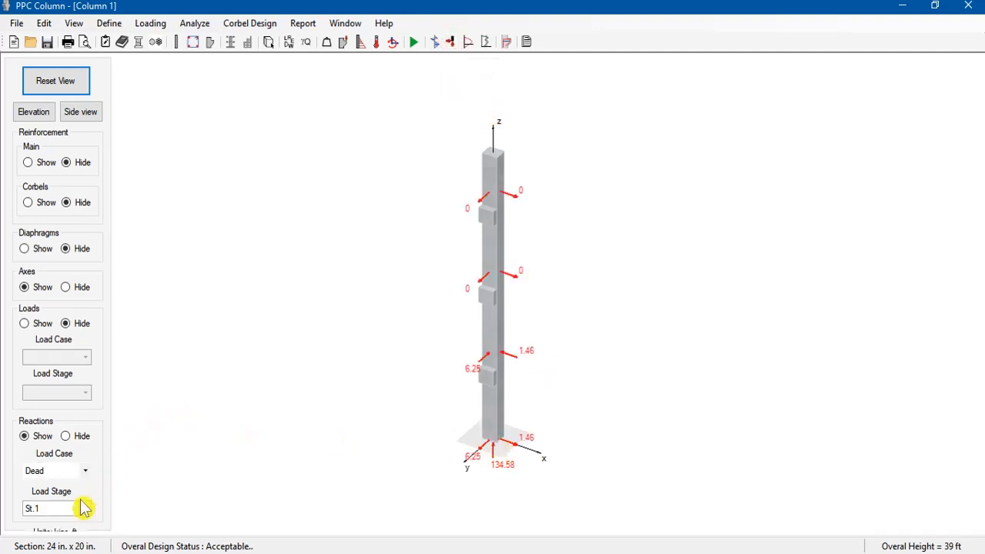
left_click(81, 472)
left_click(51, 551)
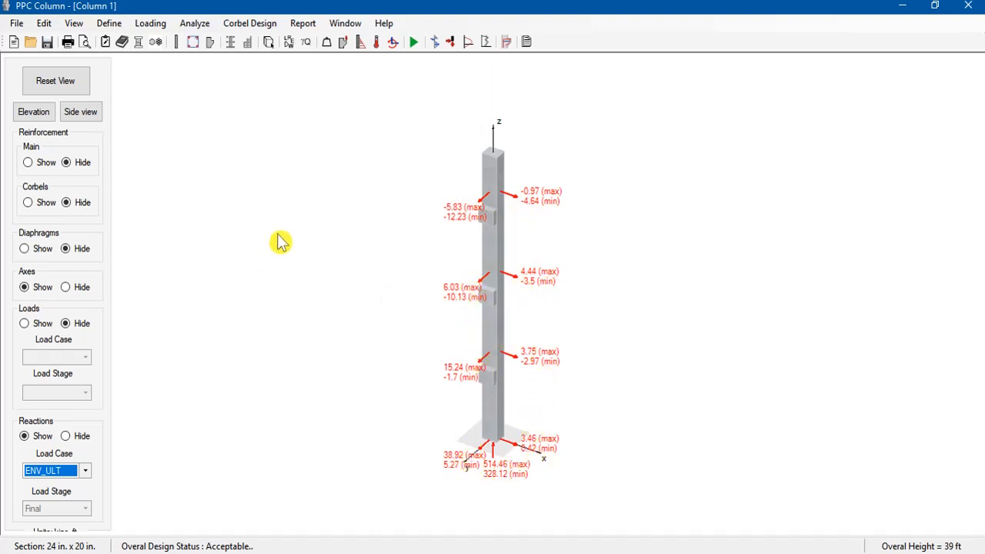
Review the demand/capacity diagram, reading the section data at Z = 29.17 ft and 32.17 ft, and close it
left_click(487, 42)
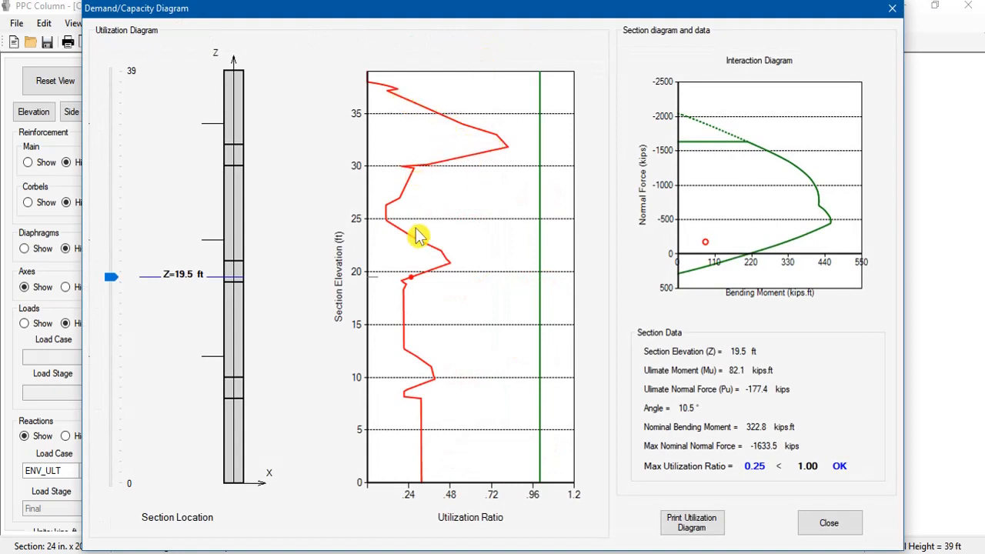
left_click_drag(115, 283, 138, 176)
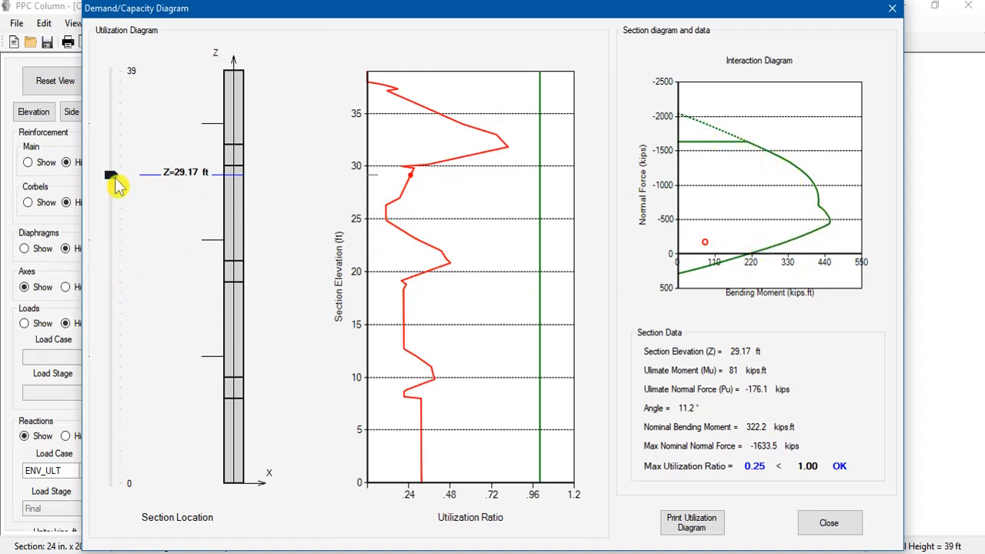
left_click_drag(116, 185, 217, 143)
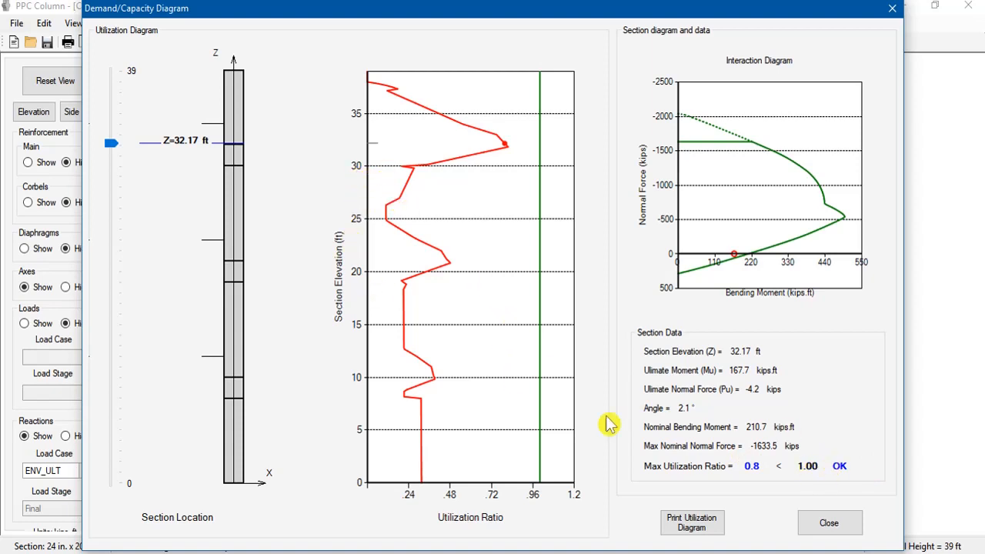
left_click(836, 530)
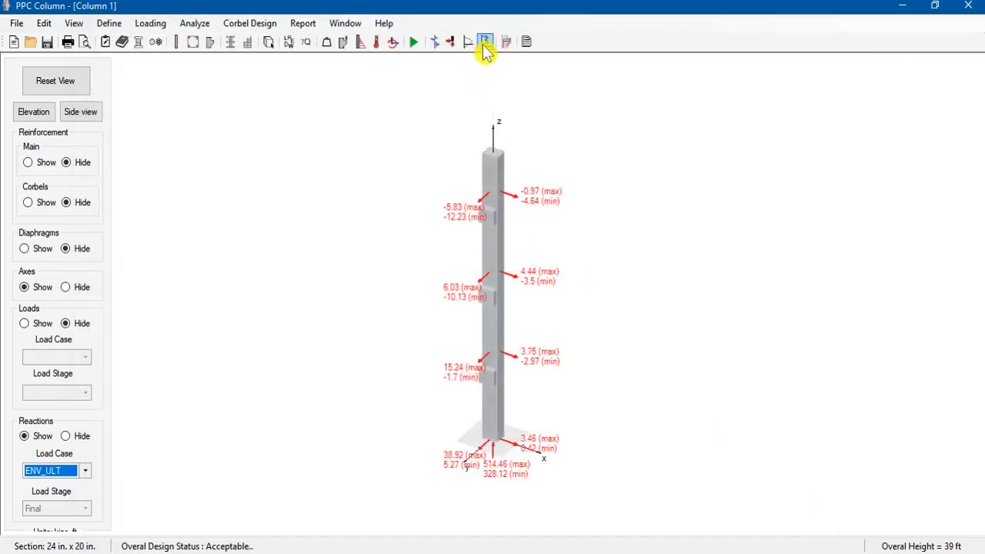
Open the concrete corbel design and review the design data of corbels B and C
left_click(506, 44)
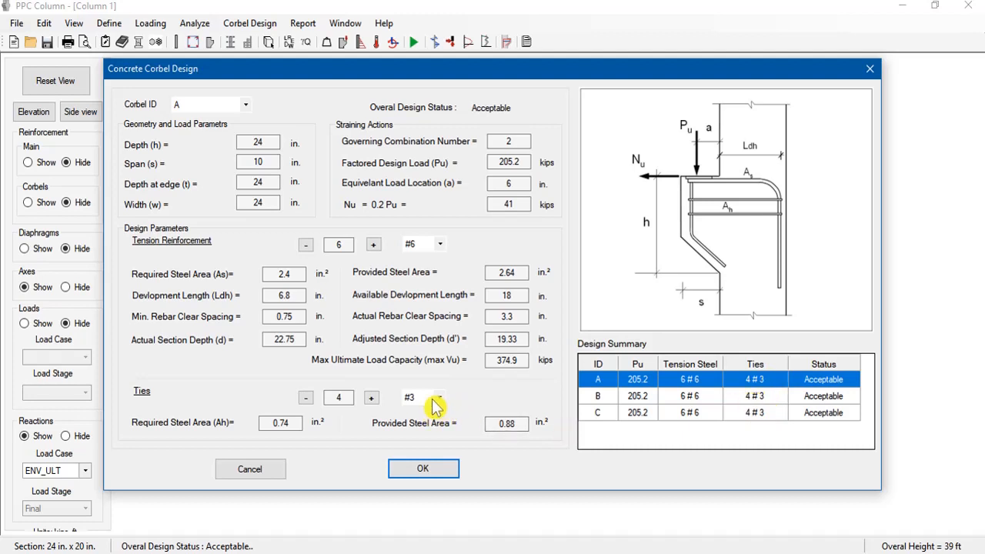
left_click(613, 395)
left_click(615, 412)
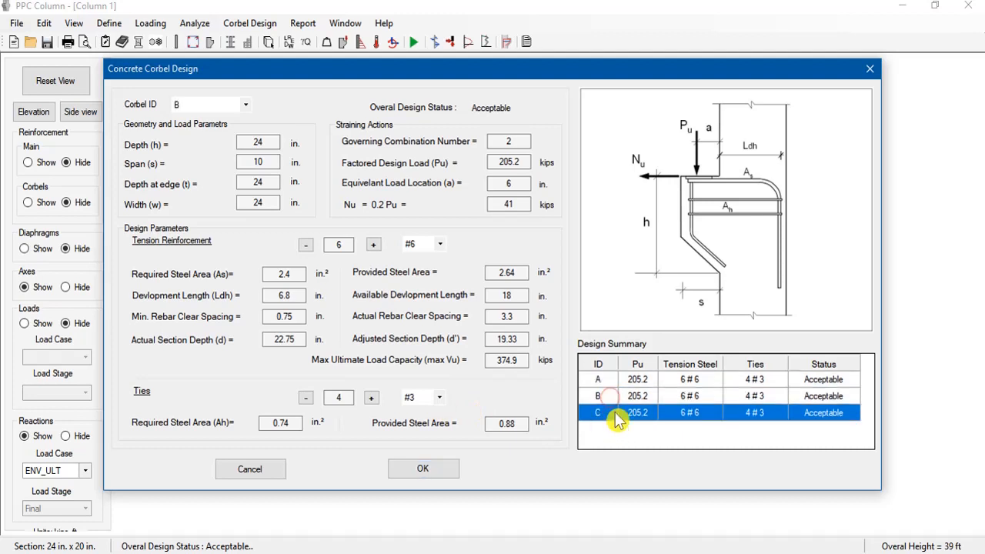
Change the ties of corbel A to 2 #4 bars in the corbel design
left_click(612, 381)
left_click(439, 397)
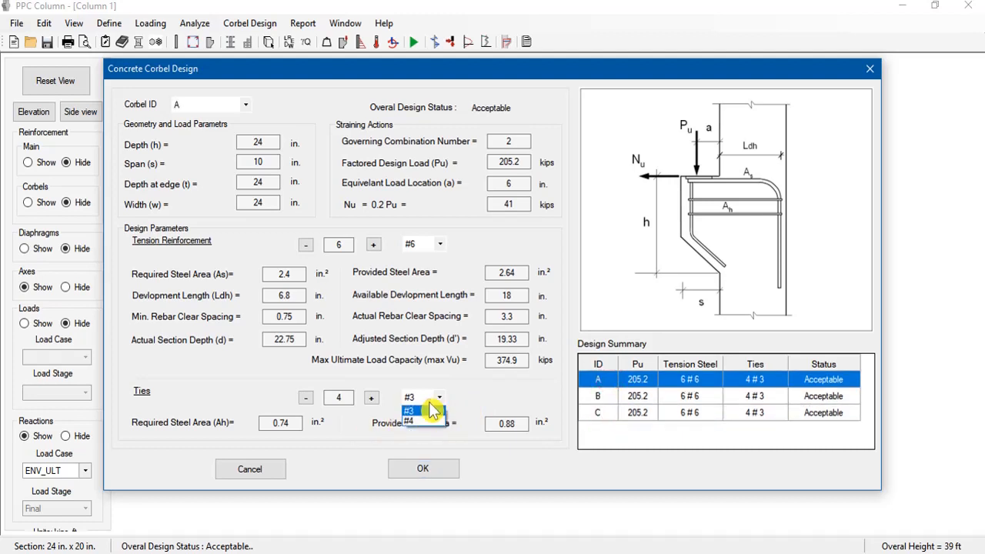
left_click(418, 410)
left_click(305, 398)
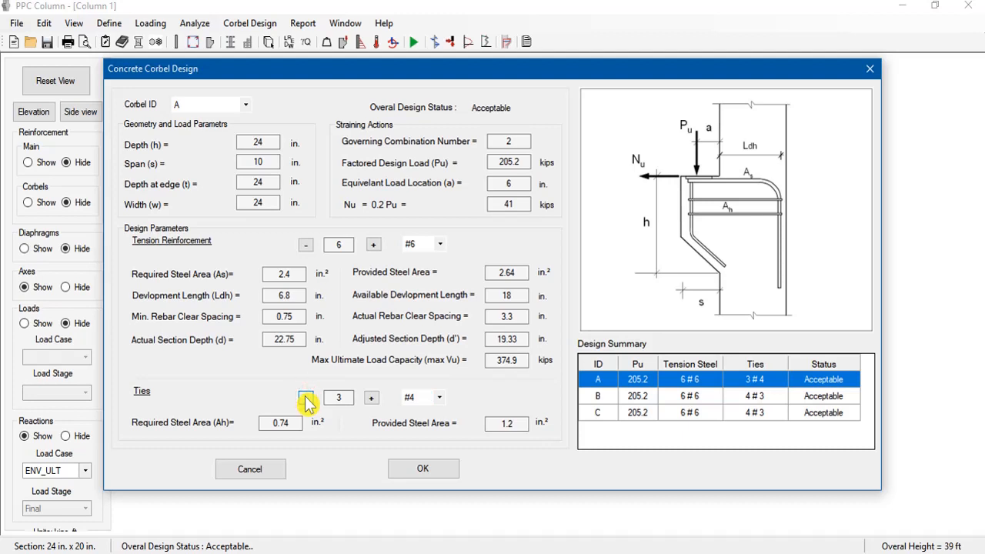
Change the ties of corbel B to 2 #4 bars
left_click(722, 396)
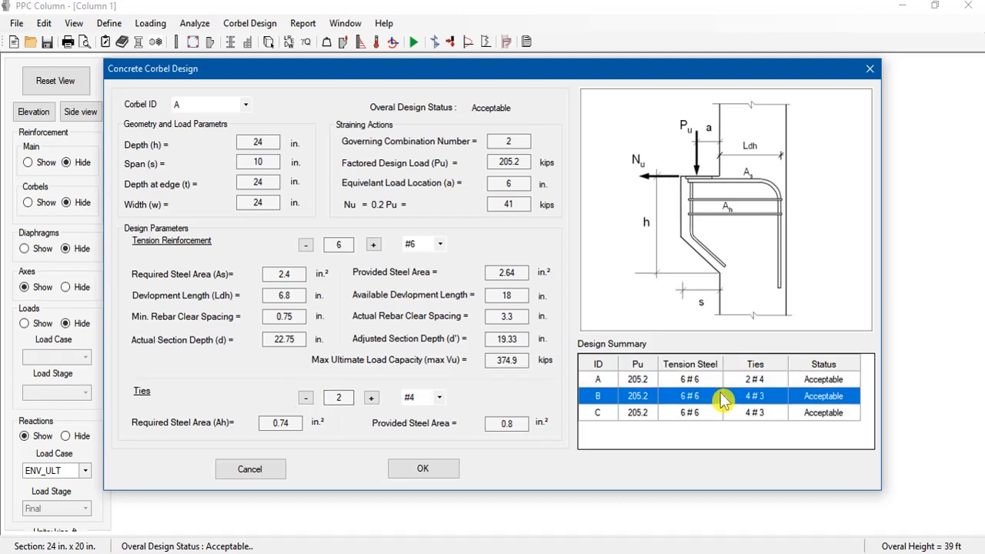
left_click(436, 400)
left_click(415, 421)
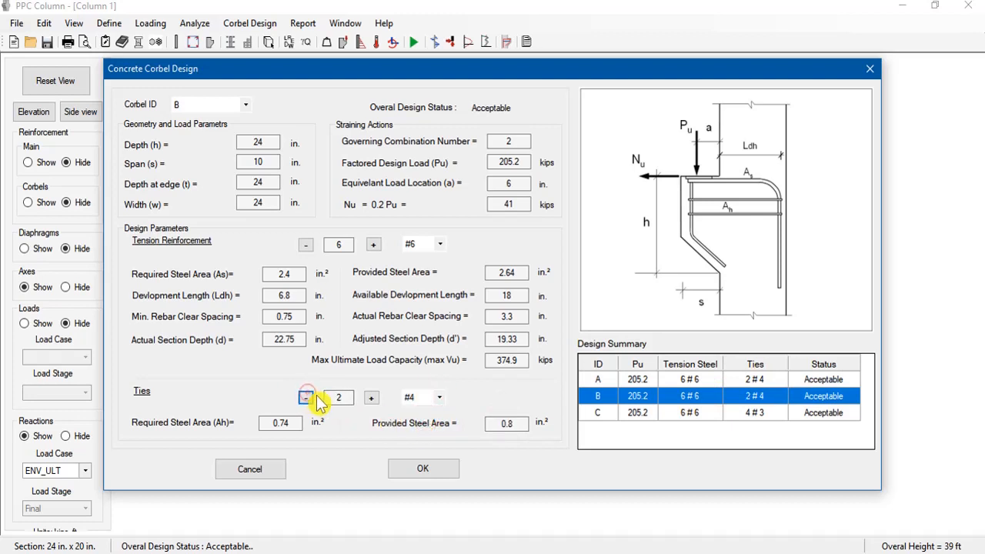
Change the ties of corbel C to 2 #4 bars and accept the corbel design
left_click(742, 415)
left_click(438, 398)
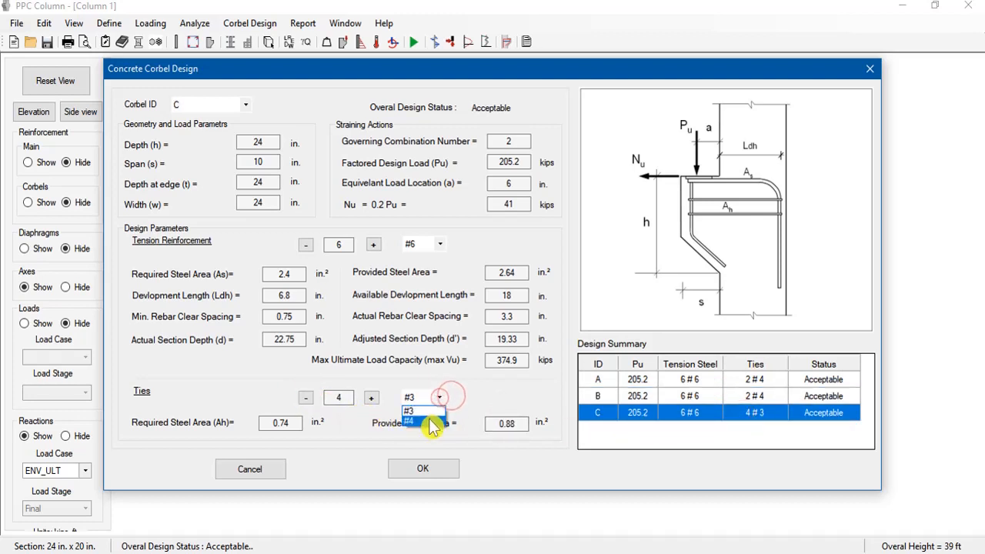
left_click(419, 419)
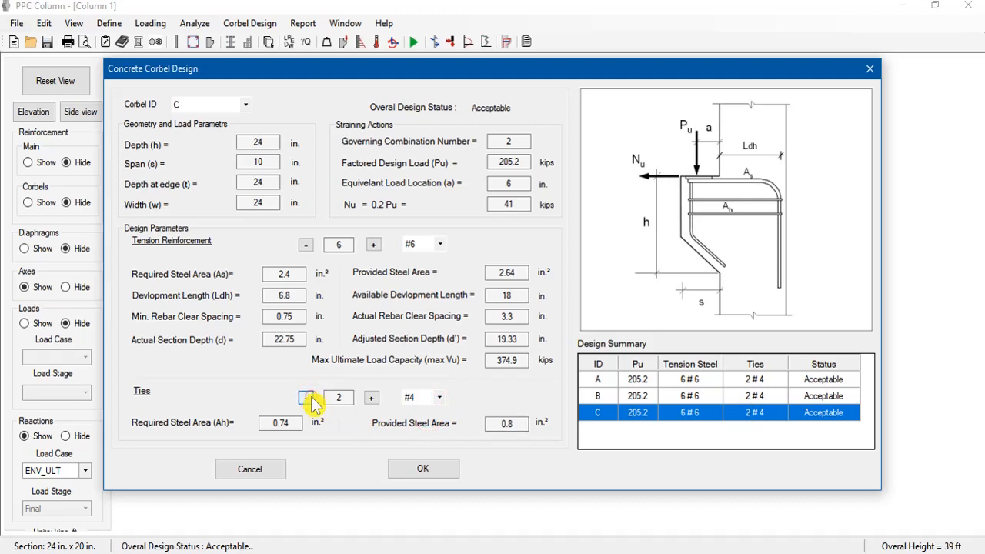
left_click(444, 472)
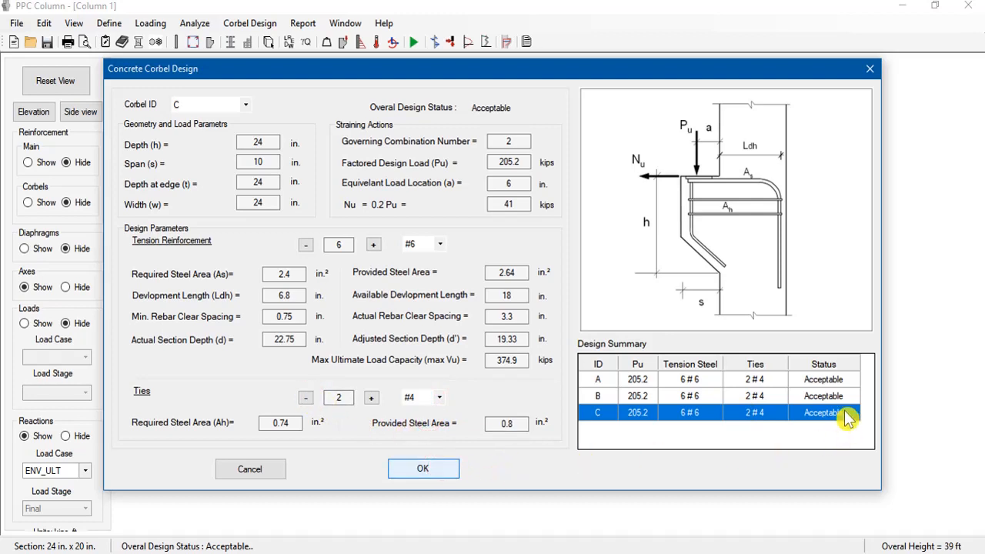
left_click(440, 471)
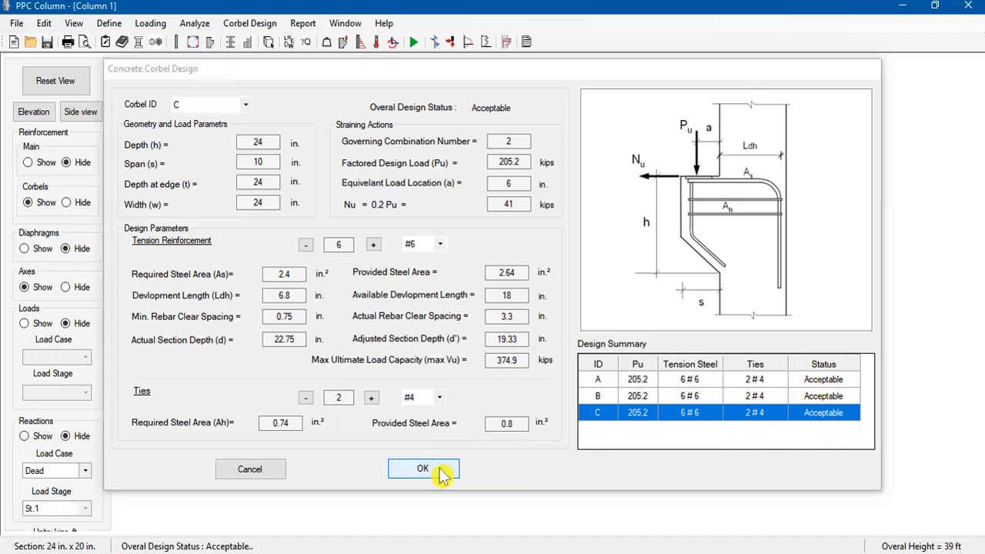
Inspect the corbel reinforcement up close in 3D and from the side, and restore the default 3D view
scroll(500, 369, "up", 5)
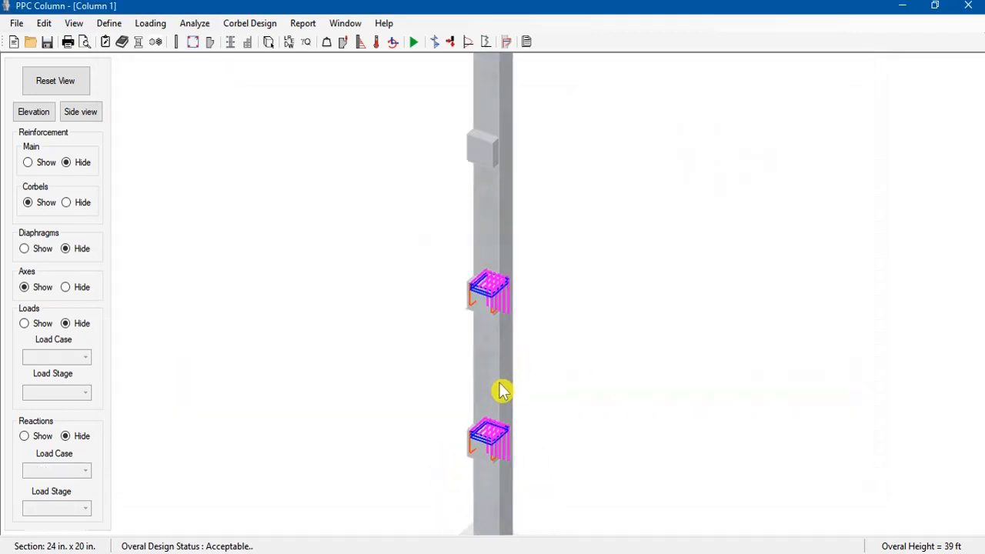
scroll(508, 397, "up", 2)
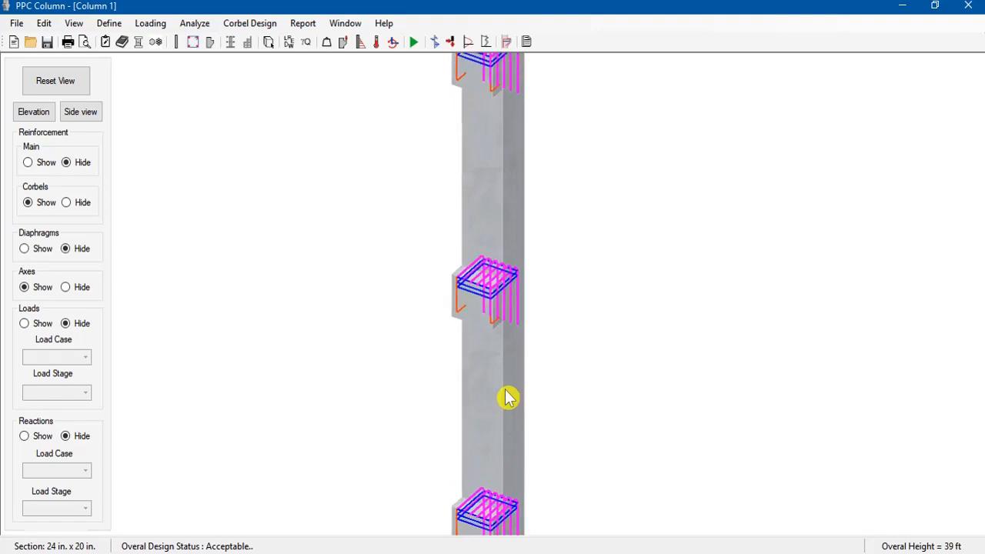
scroll(508, 397, "down", 6)
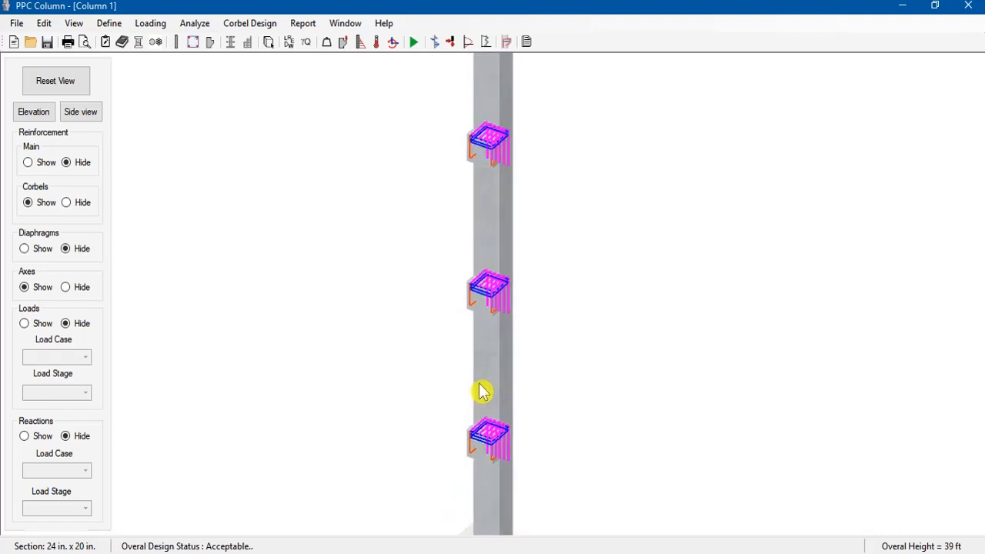
scroll(490, 399, "down", 2)
left_click(92, 116)
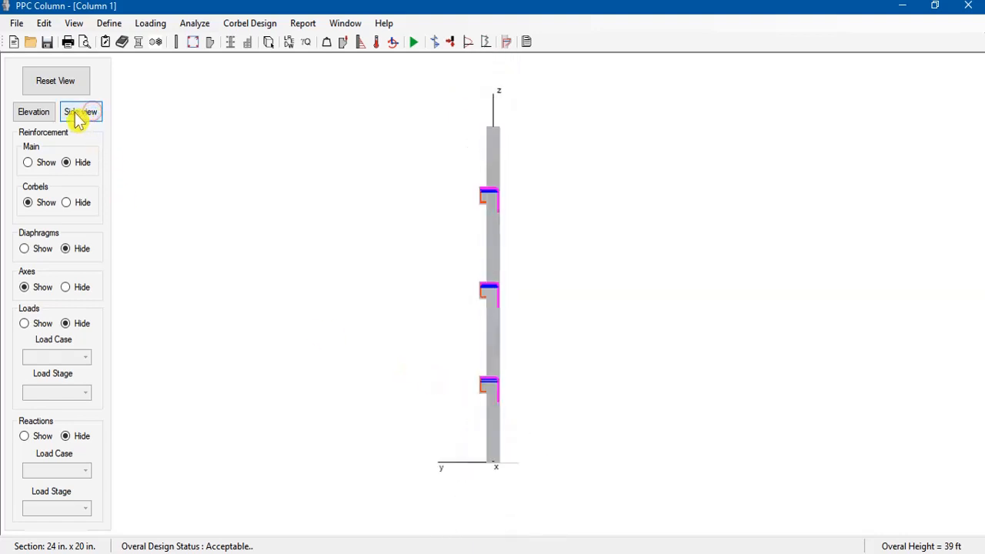
scroll(531, 277, "up", 5)
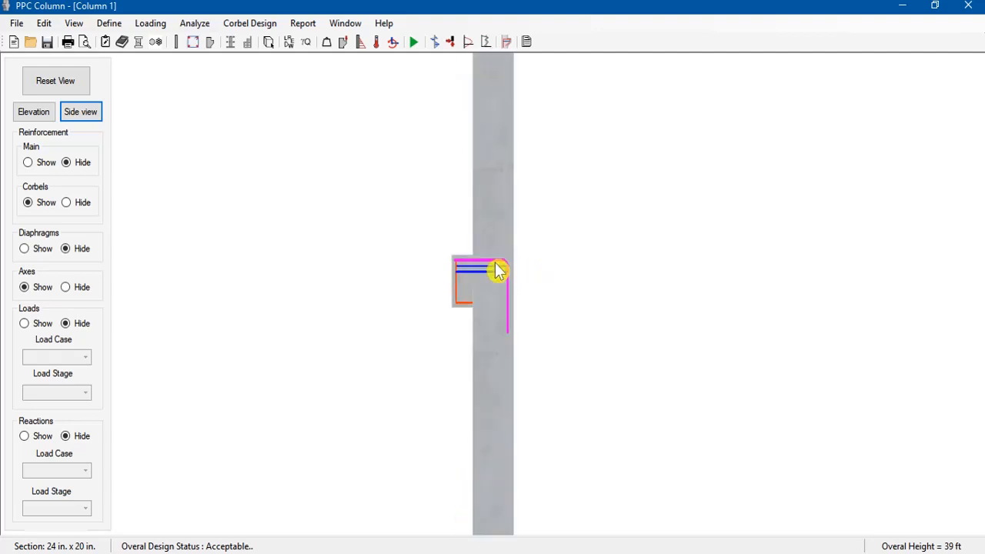
scroll(485, 273, "down", 4)
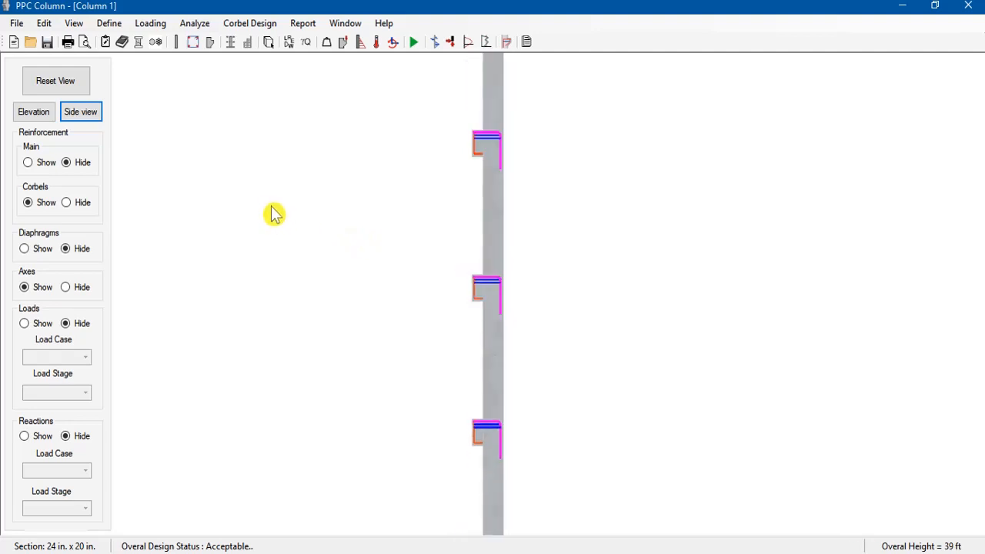
scroll(276, 214, "down", 3)
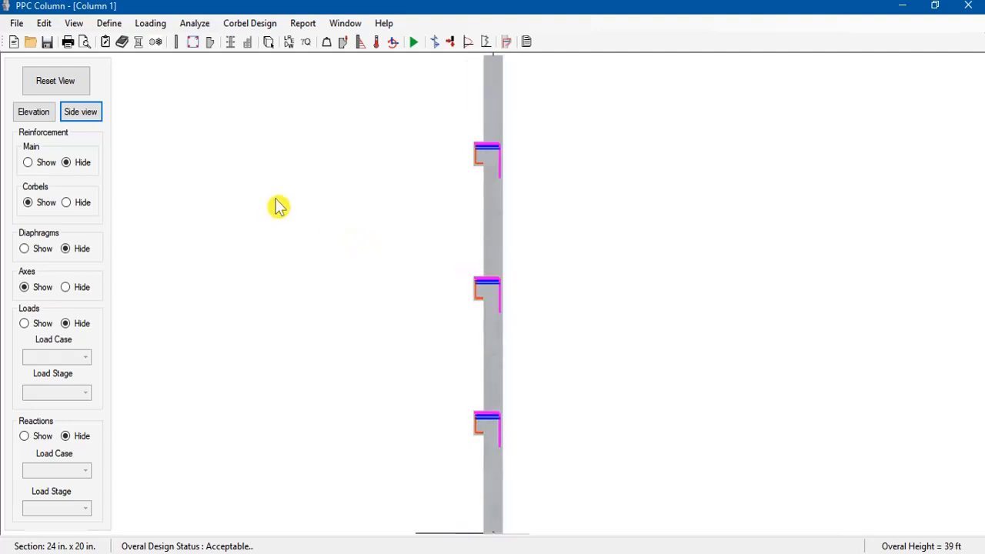
left_click(69, 90)
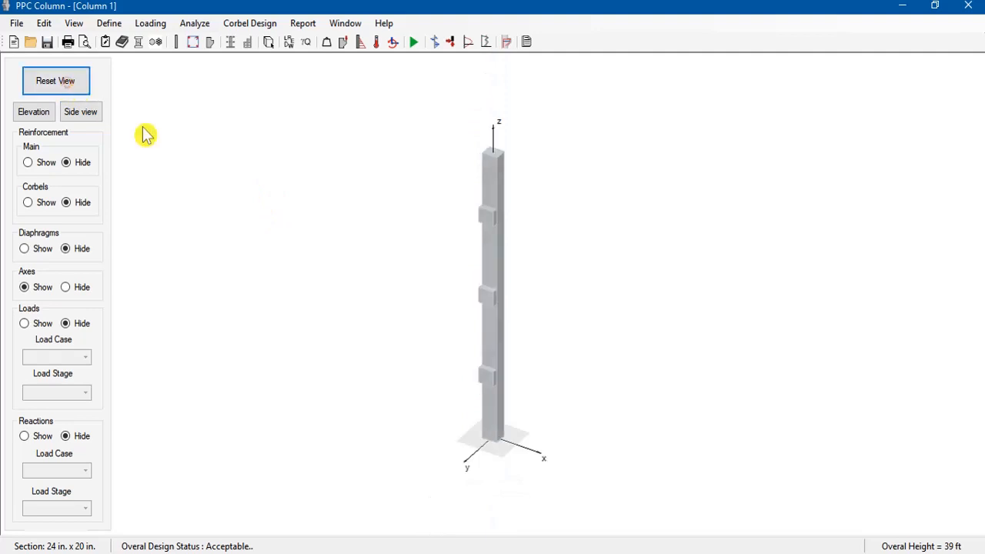
Open the report and review its input data, load factors, corbel loads, factored reactions, straining actions and slenderness calculations
left_click(527, 42)
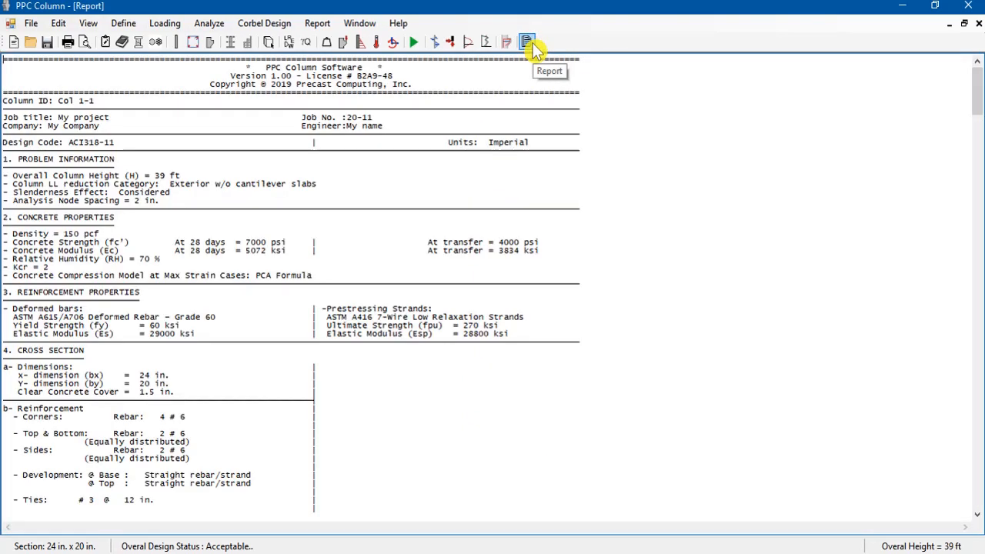
scroll(540, 184, "down", 11)
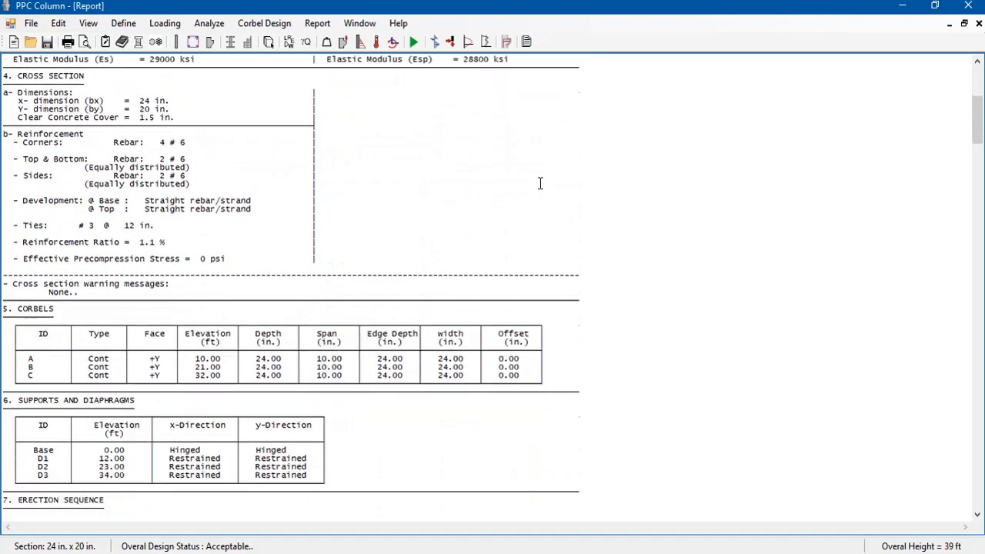
scroll(540, 183, "down", 4)
scroll(540, 182, "down", 12)
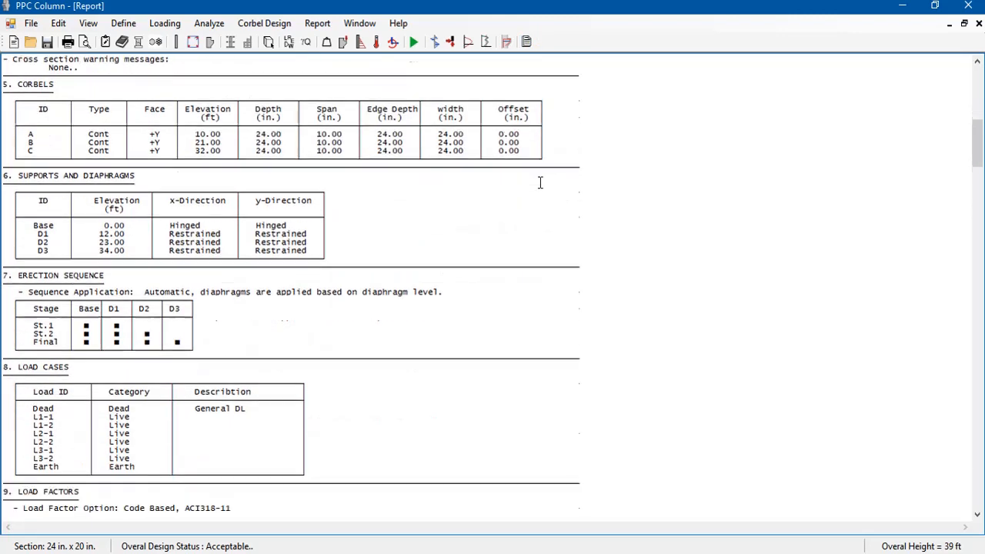
scroll(540, 182, "down", 1)
scroll(540, 182, "up", 5)
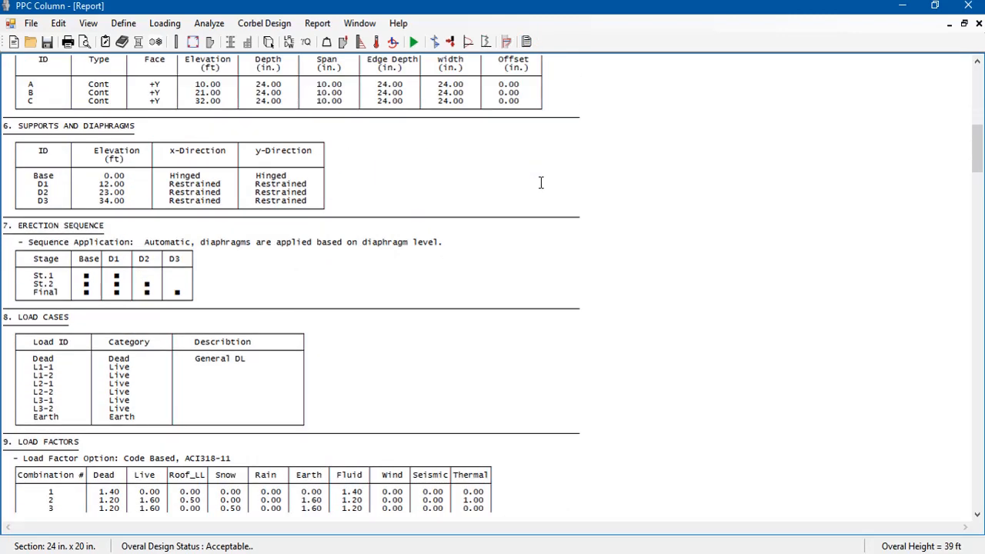
scroll(540, 182, "down", 20)
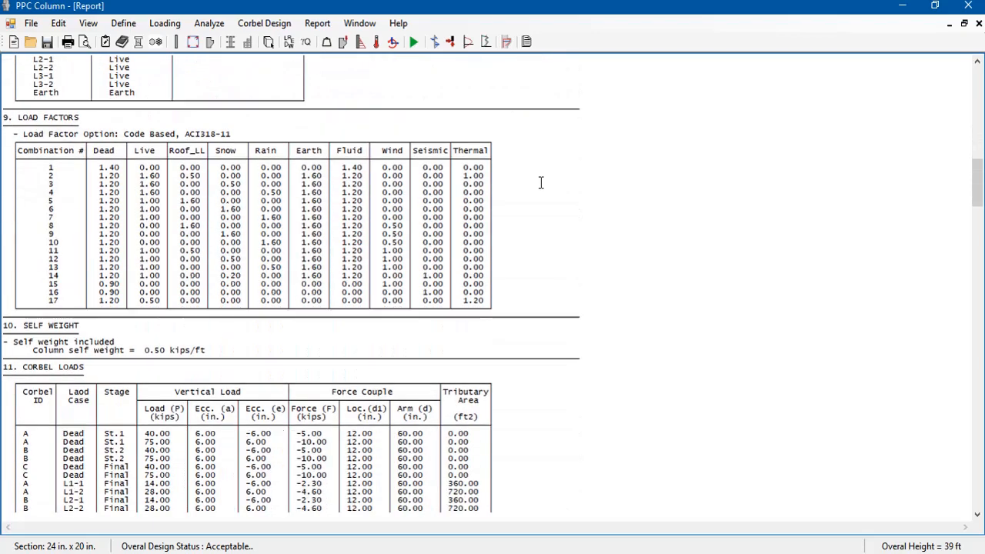
scroll(540, 183, "down", 20)
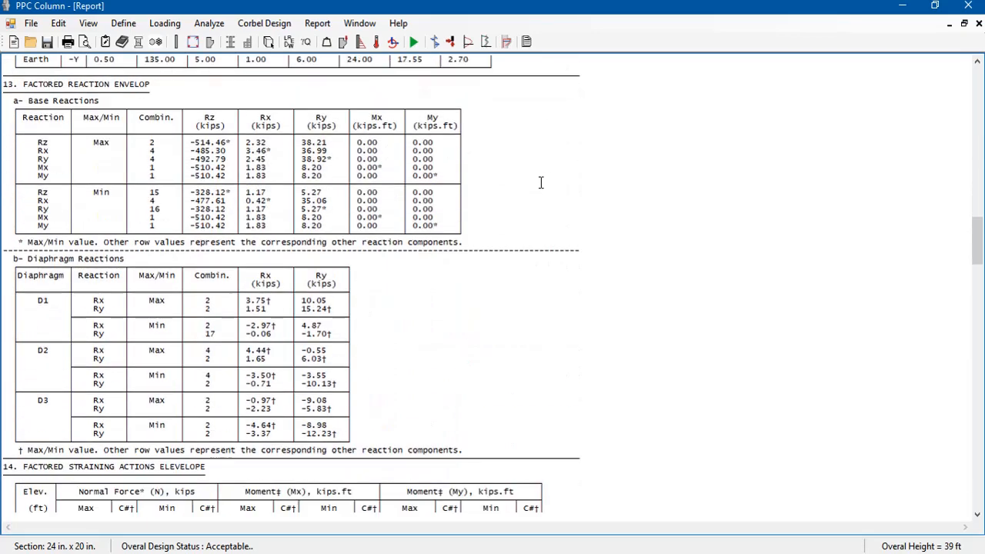
scroll(318, 300, "down", 18)
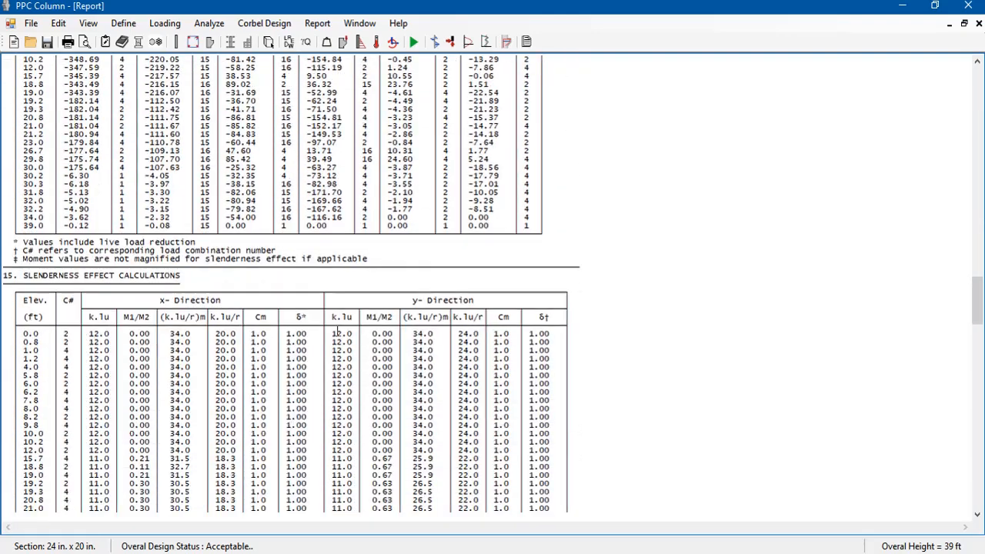
Examine the corbel design results, conclusion, utilization ratios and interaction diagram table in the report, and return to its beginning
left_click_drag(978, 321, 978, 498)
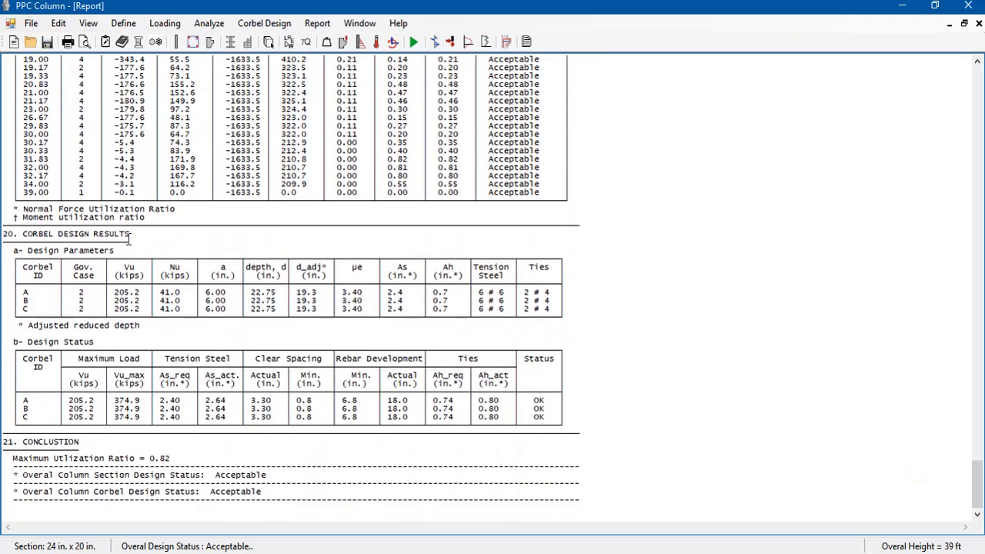
scroll(328, 435, "up", 20)
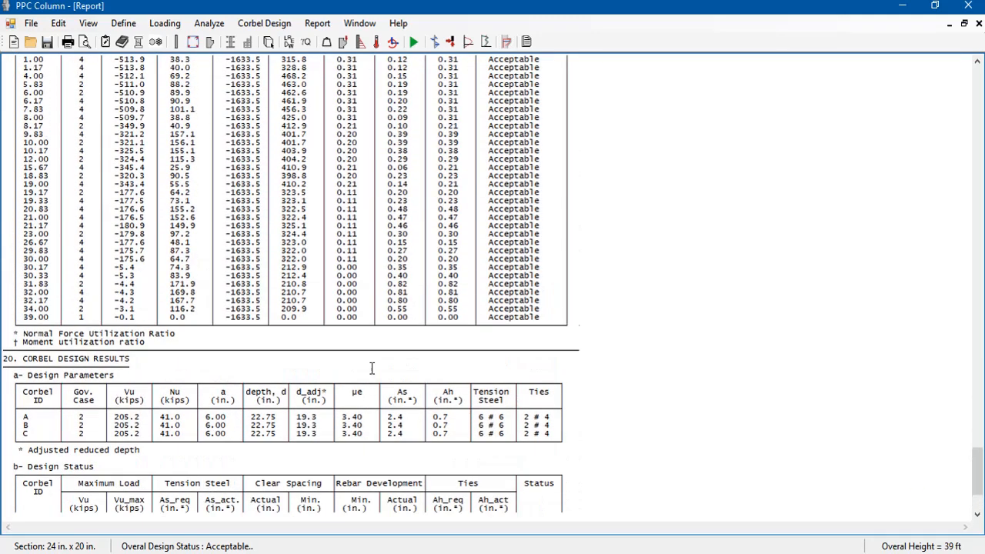
scroll(355, 351, "up", 15)
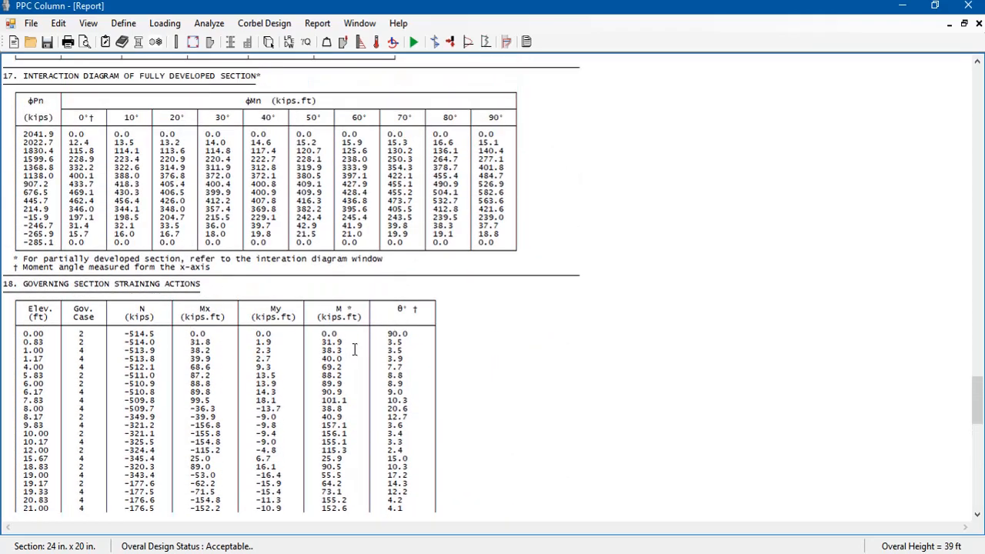
left_click_drag(980, 384, 981, 91)
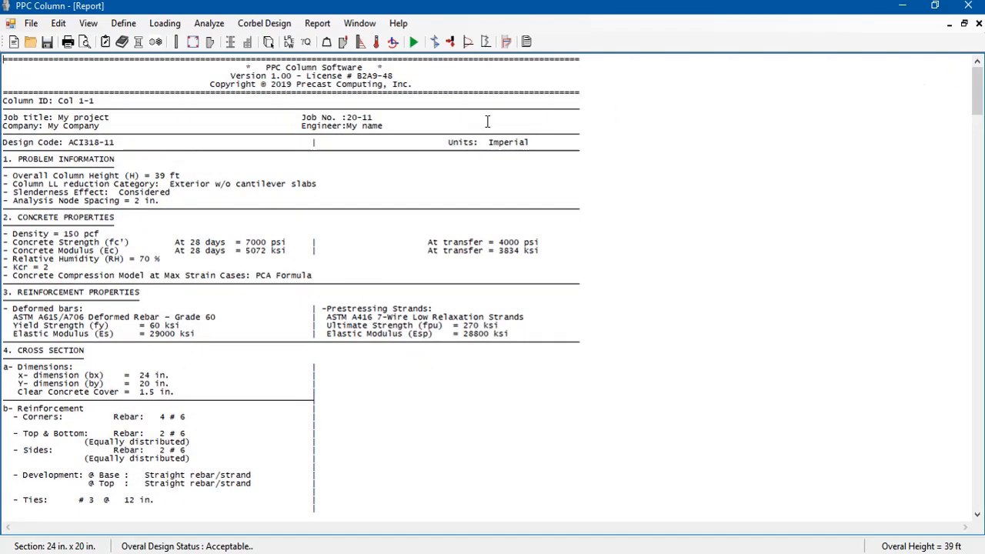
left_click(27, 24)
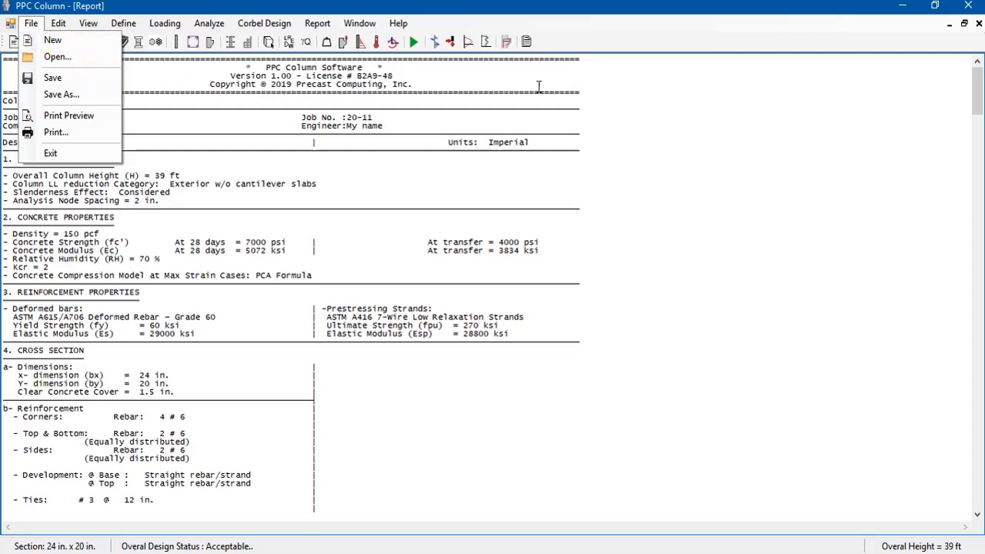
left_click(609, 98)
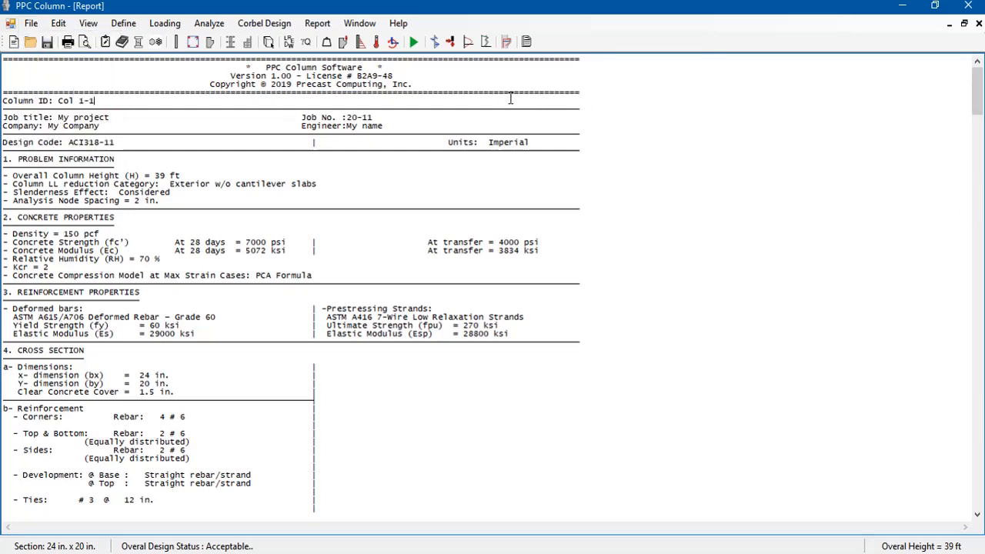
Switch back to the Column 1 model and show both the corbel and main reinforcement
left_click(359, 23)
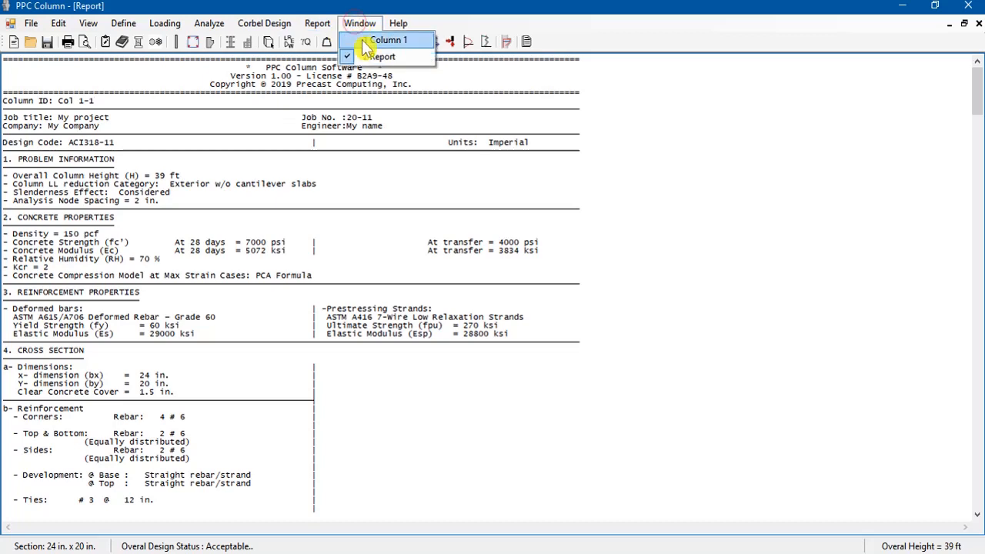
left_click(388, 39)
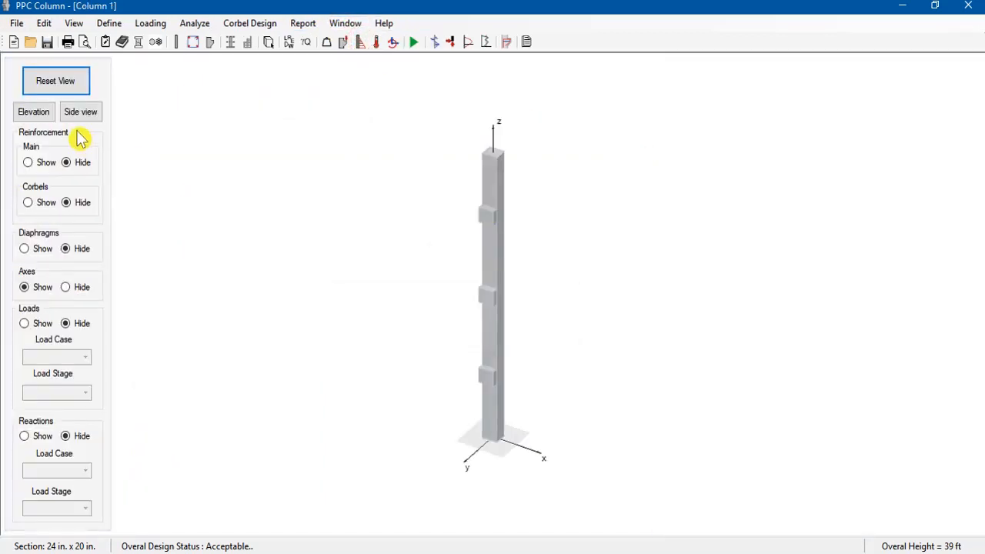
left_click(51, 205)
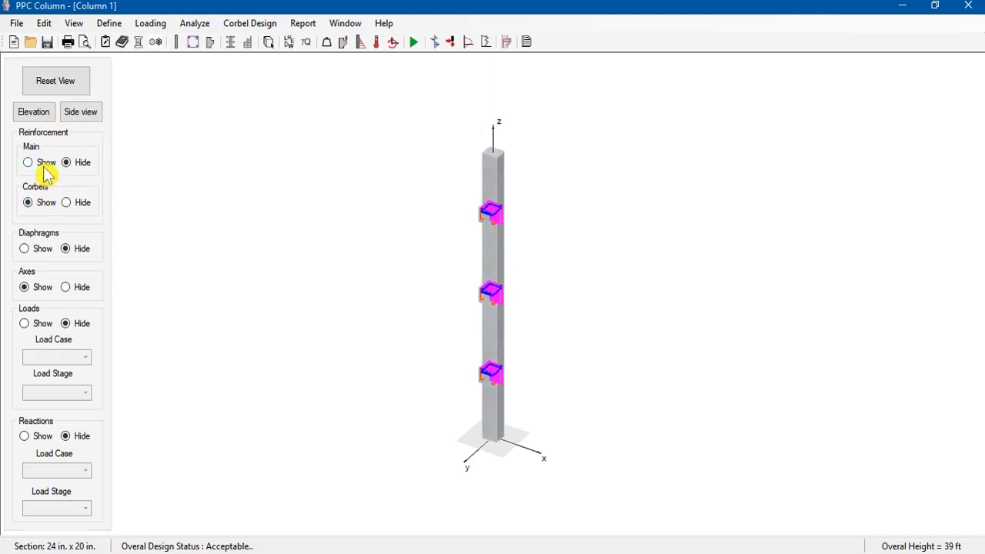
left_click(44, 167)
scroll(193, 236, "up", 2)
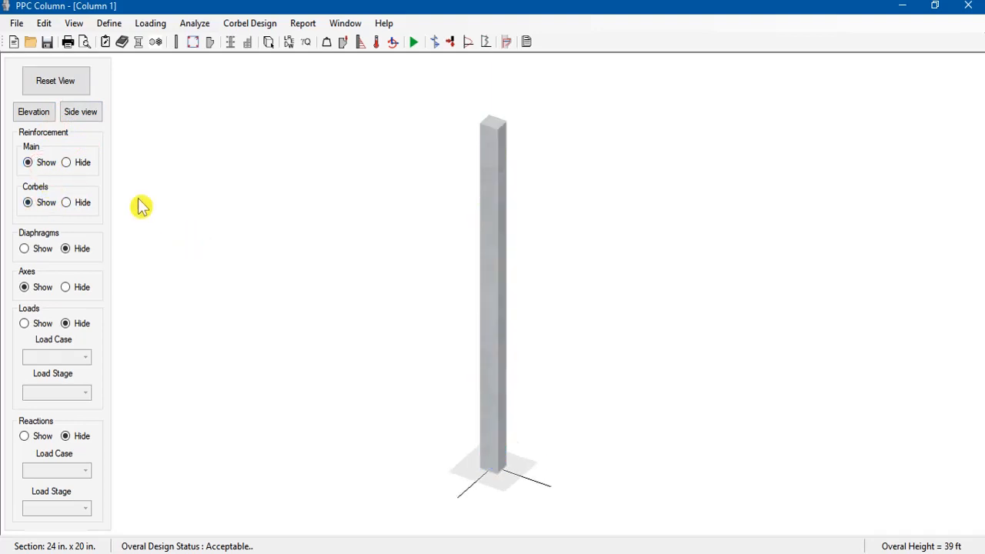
Inspect the column and corbel reinforcement from the side, and restore the default 3D view
left_click(80, 112)
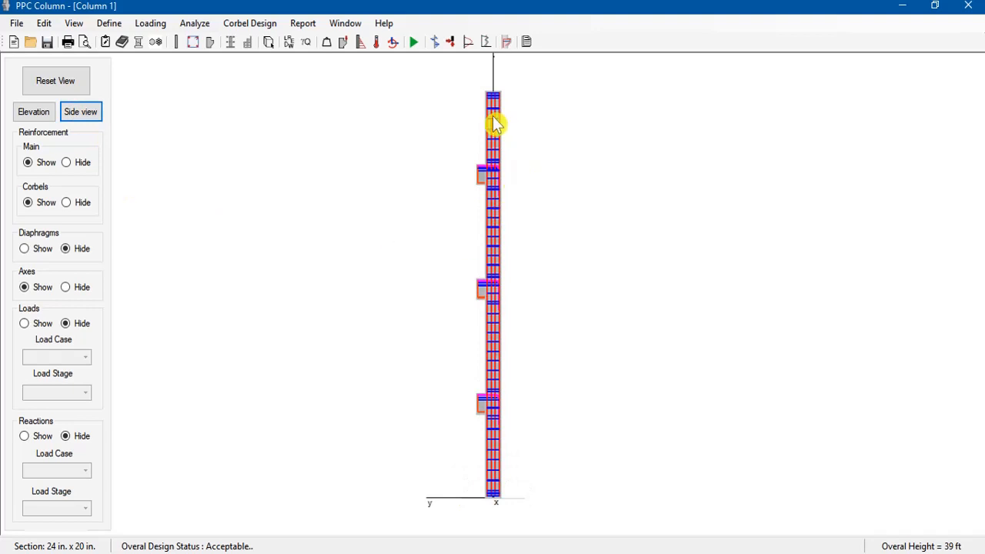
scroll(514, 342, "down", 1)
scroll(507, 301, "up", 3)
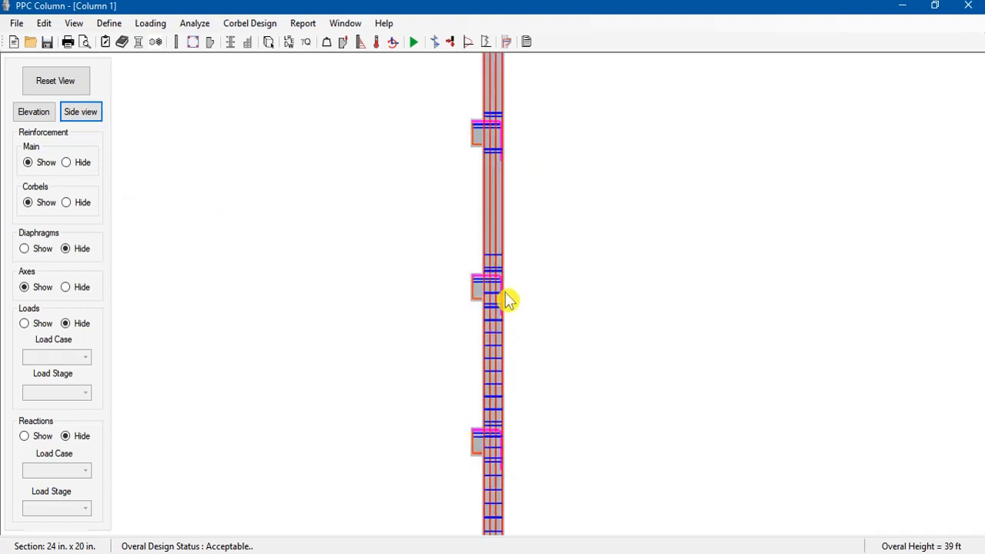
scroll(508, 300, "down", 3)
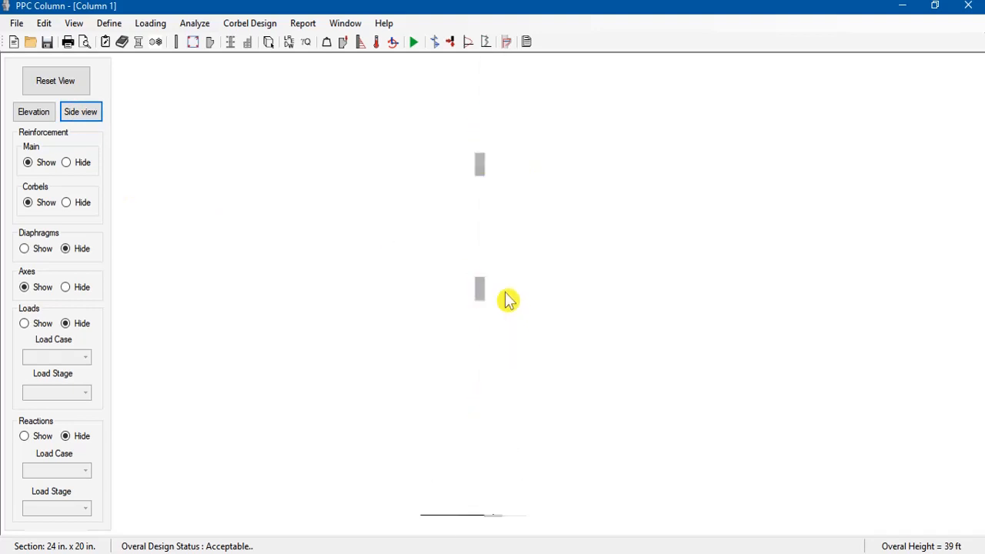
left_click(48, 82)
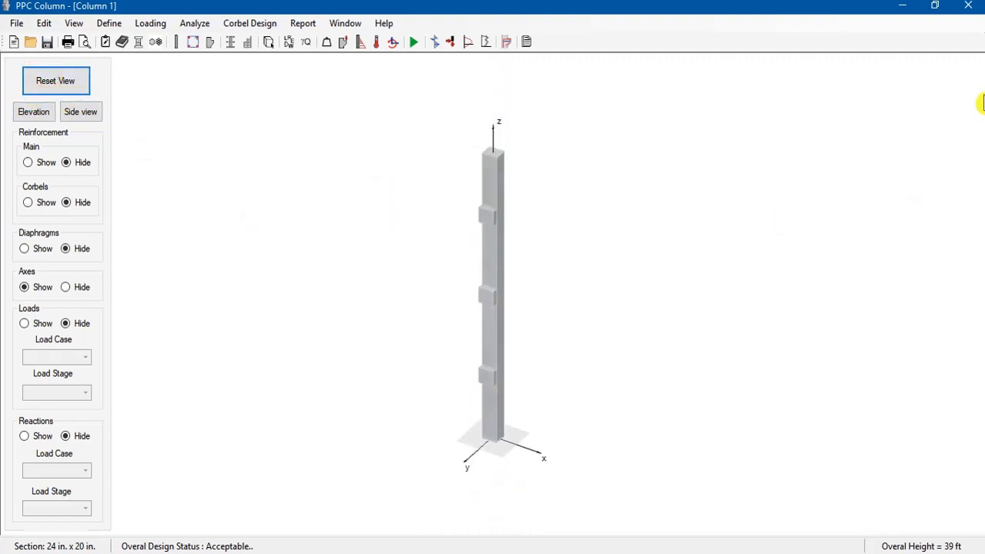